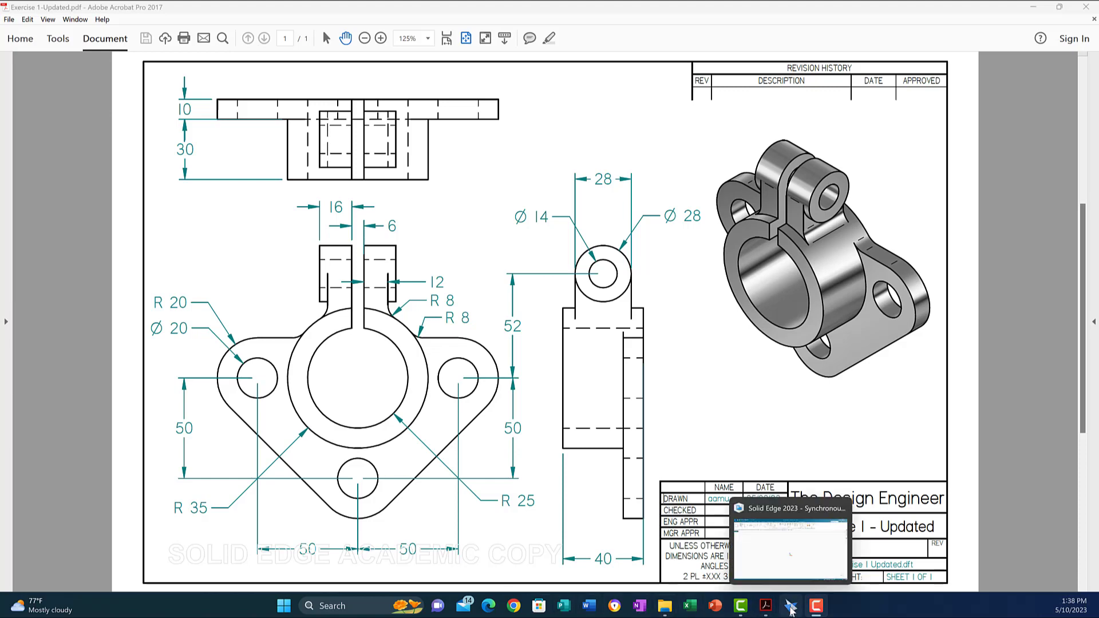
Switch to Solid Edge and toggle the visibility of the part's base reference planes
click(792, 608)
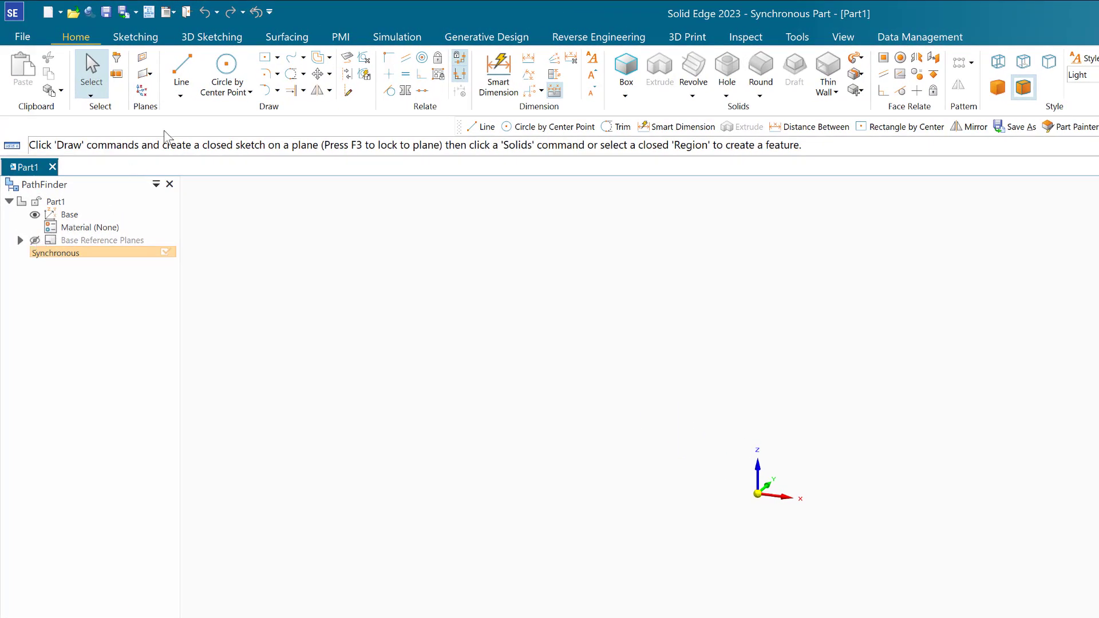
click(35, 241)
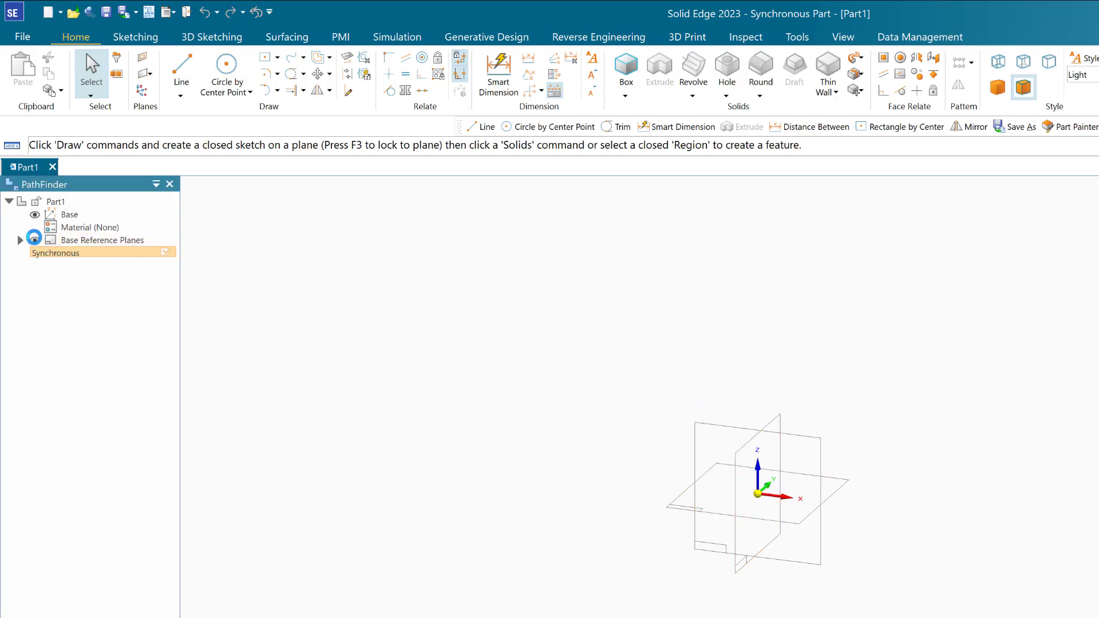
click(35, 241)
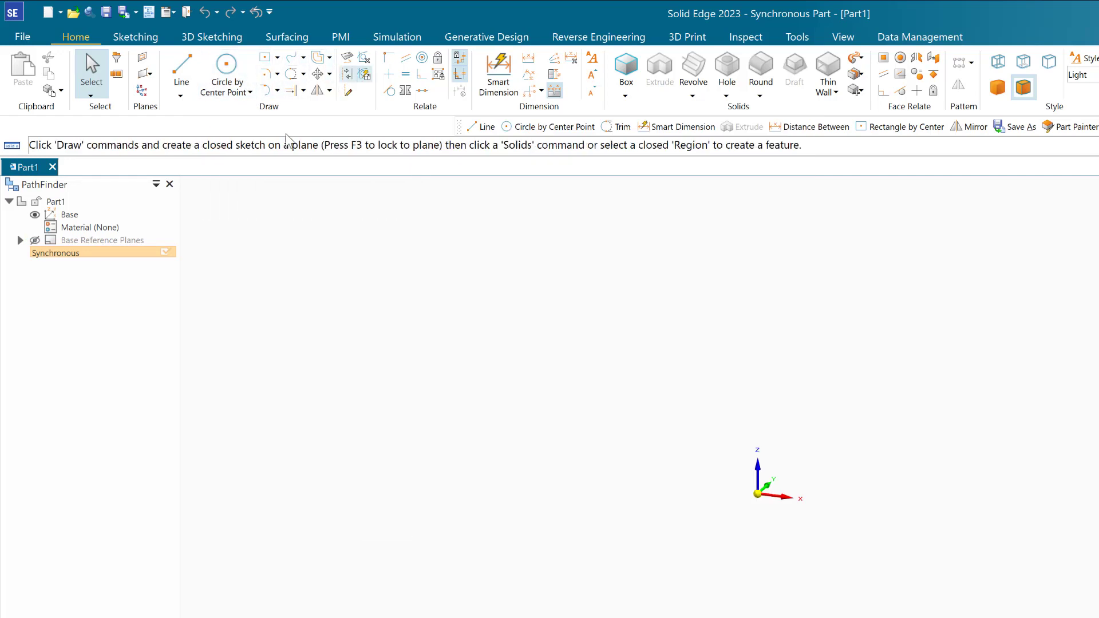
Draw a 70 mm diameter circle centred on the origin, with sketching locked to the Front (xz) plane
click(226, 73)
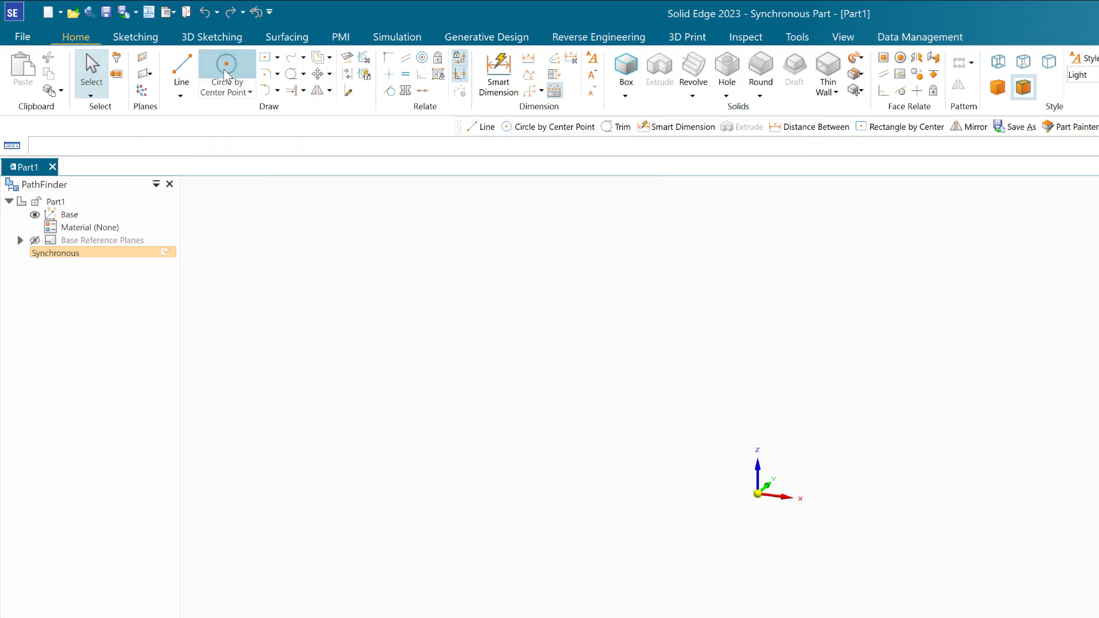
click(227, 72)
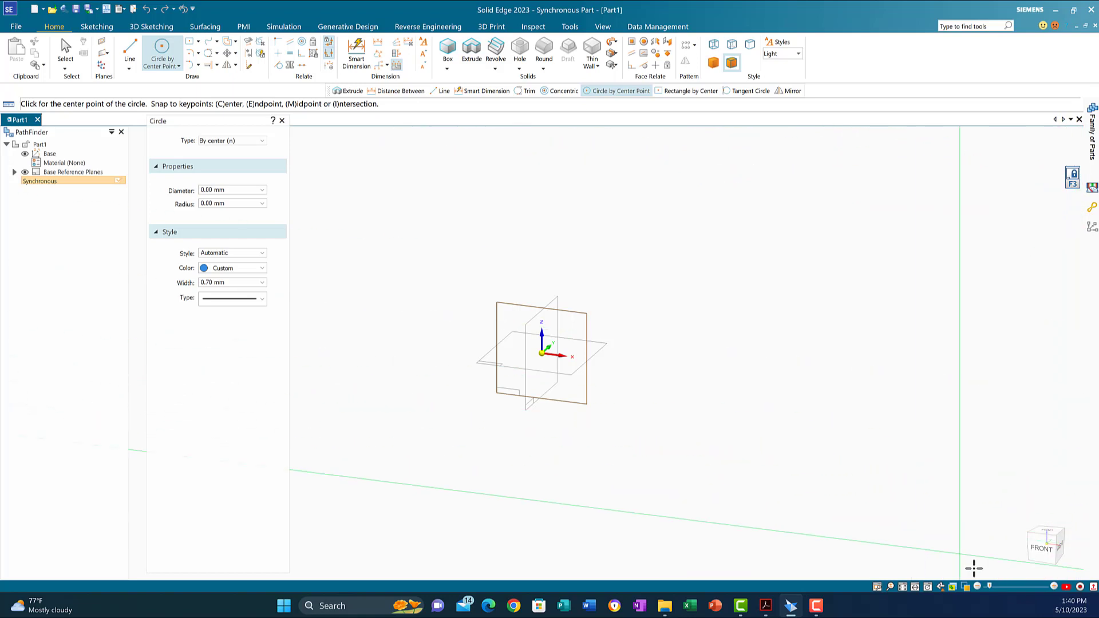
click(1042, 547)
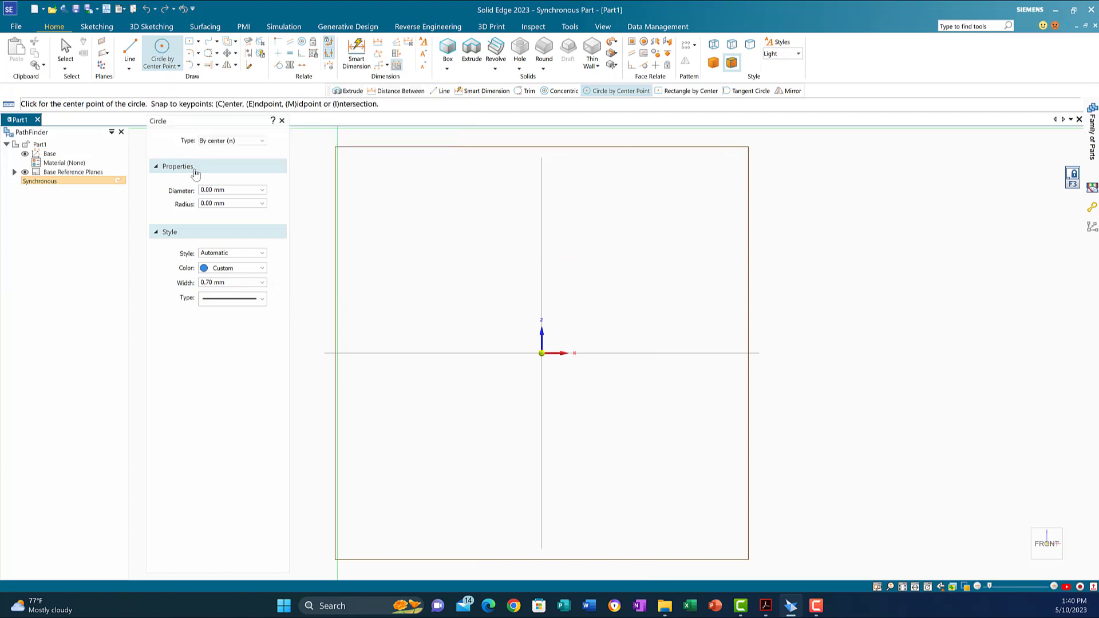
click(205, 191)
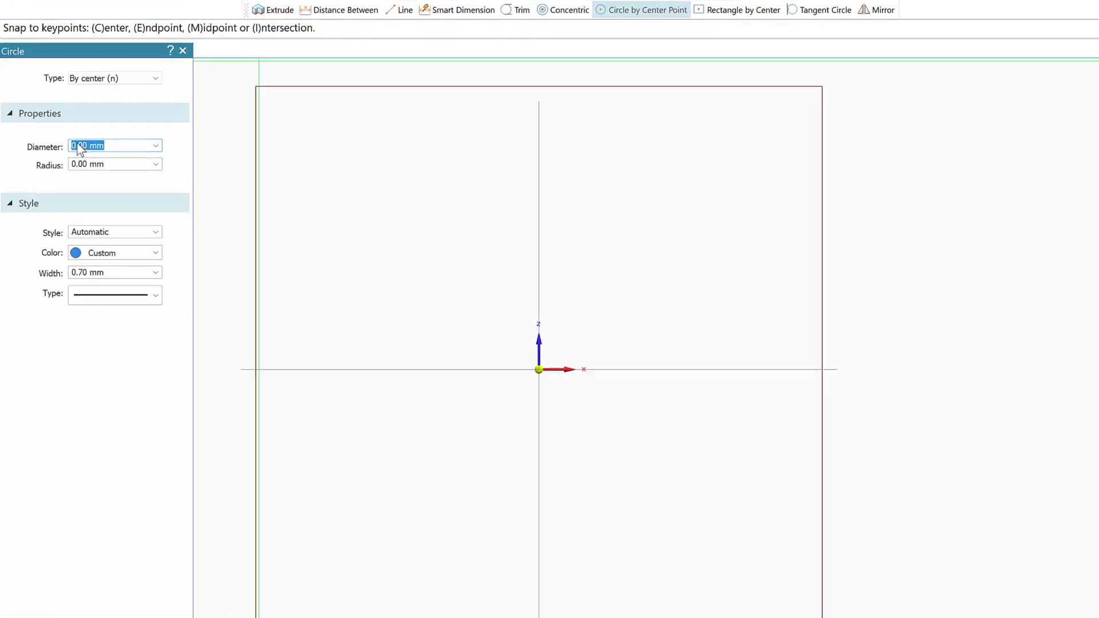
text(7)
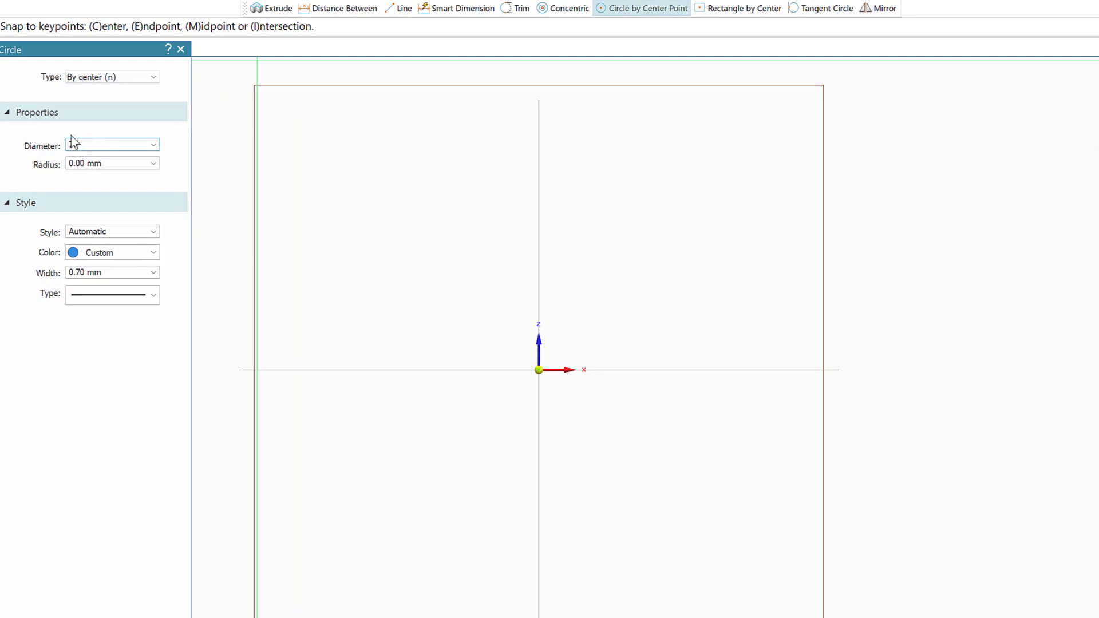
text(0)
key(Return)
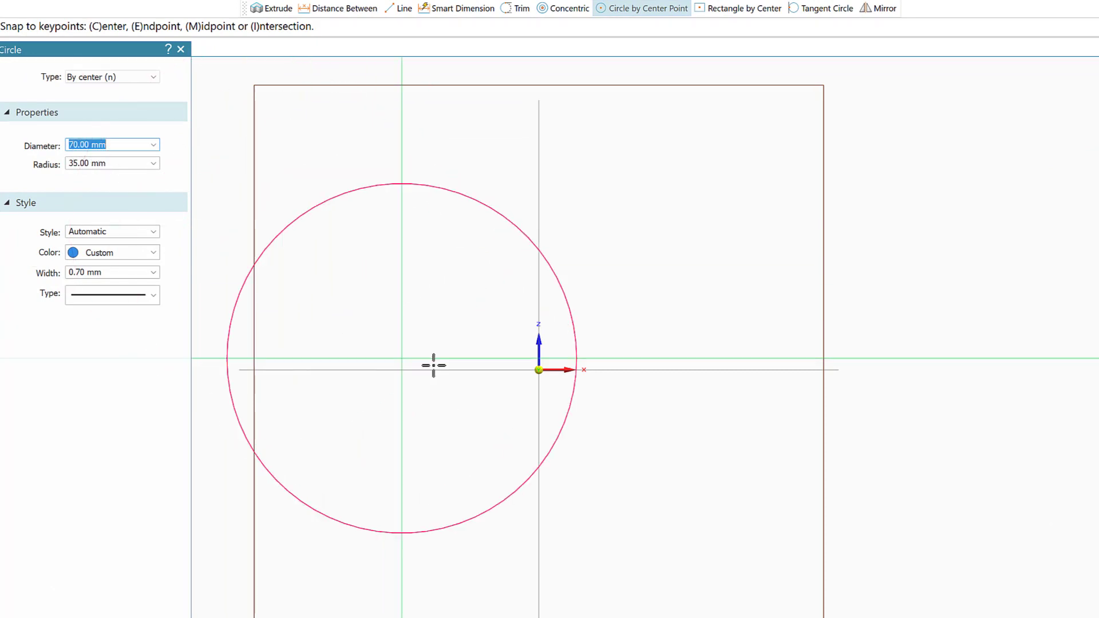
click(538, 369)
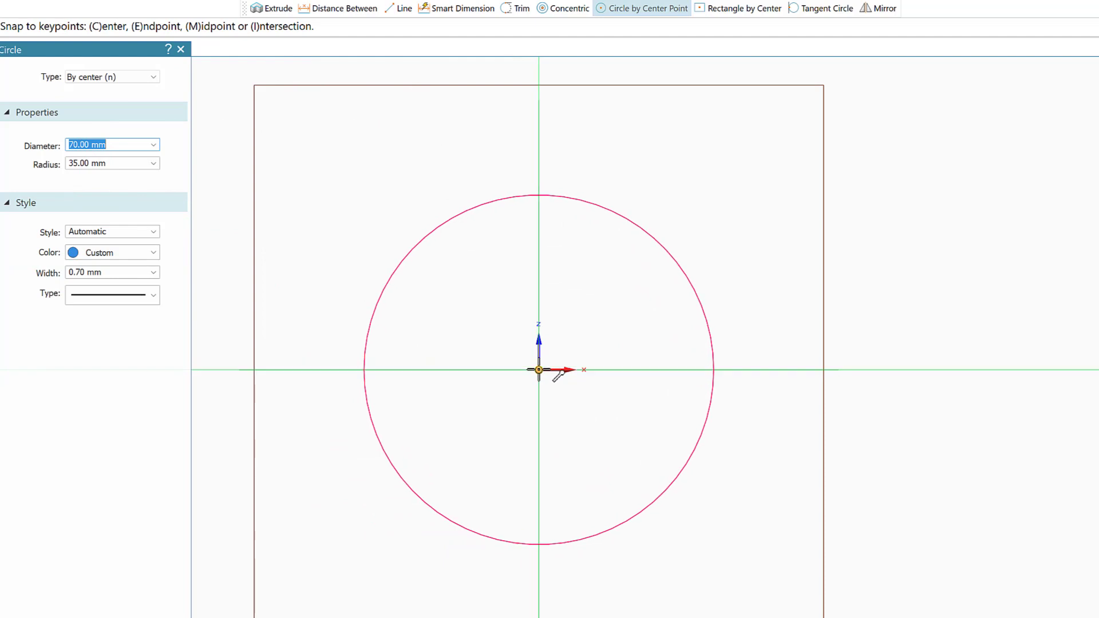
click(539, 370)
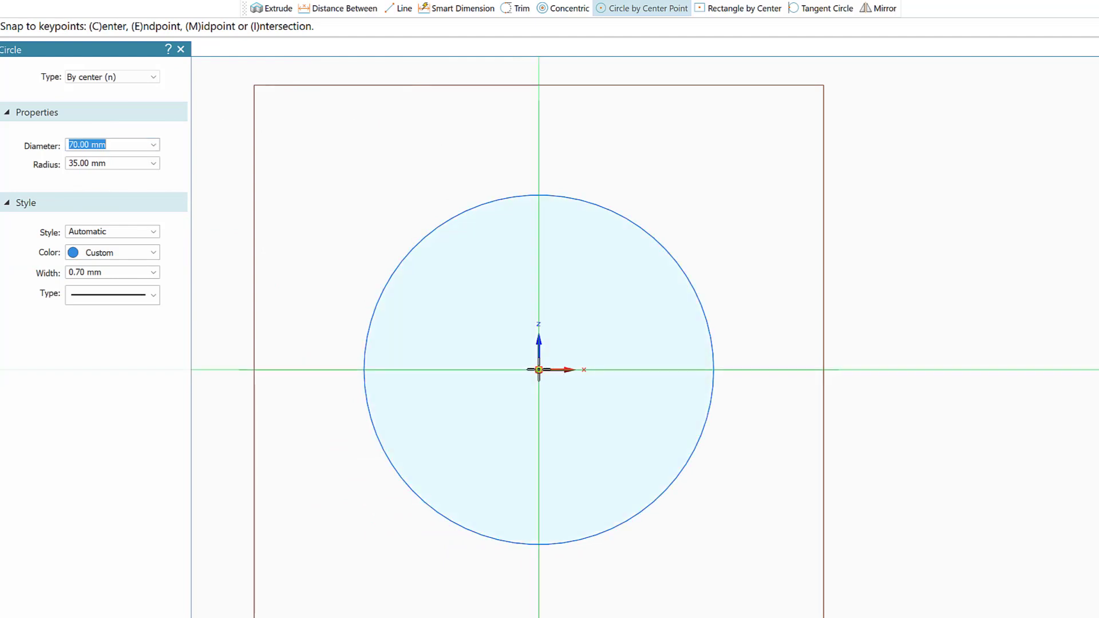
Draw a 50 mm diameter circle centred on the origin inside the larger circle
text(50)
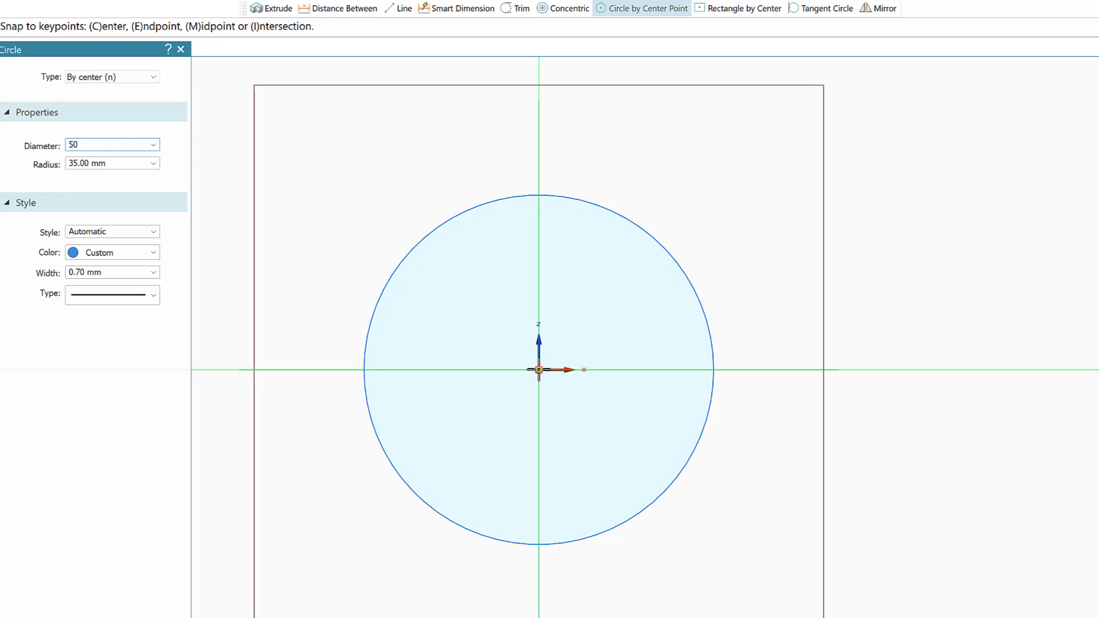
key(Return)
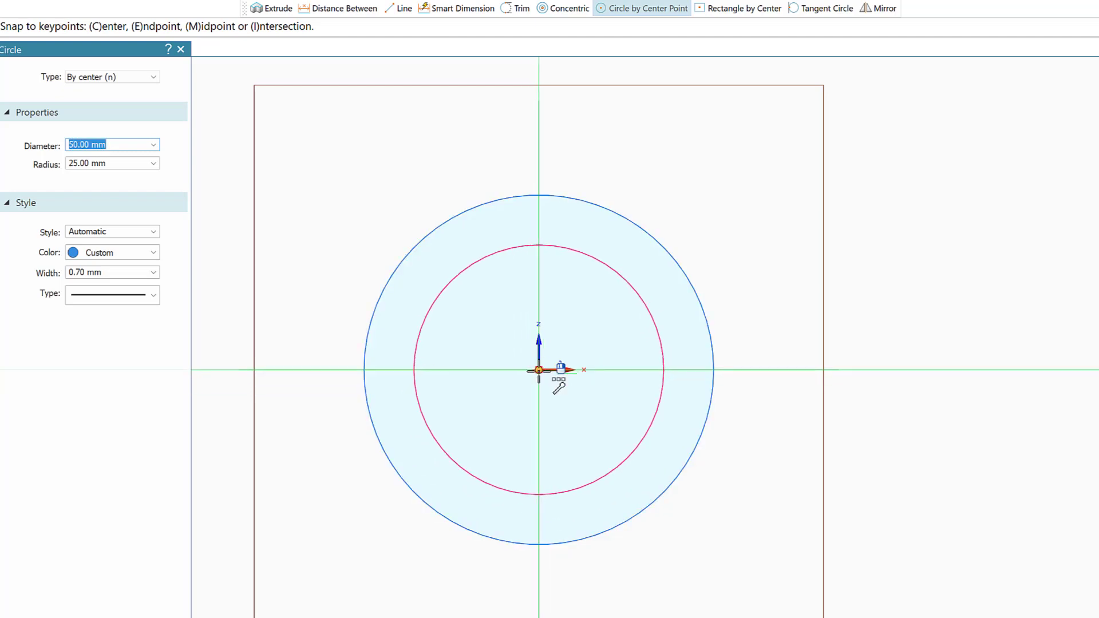
click(541, 371)
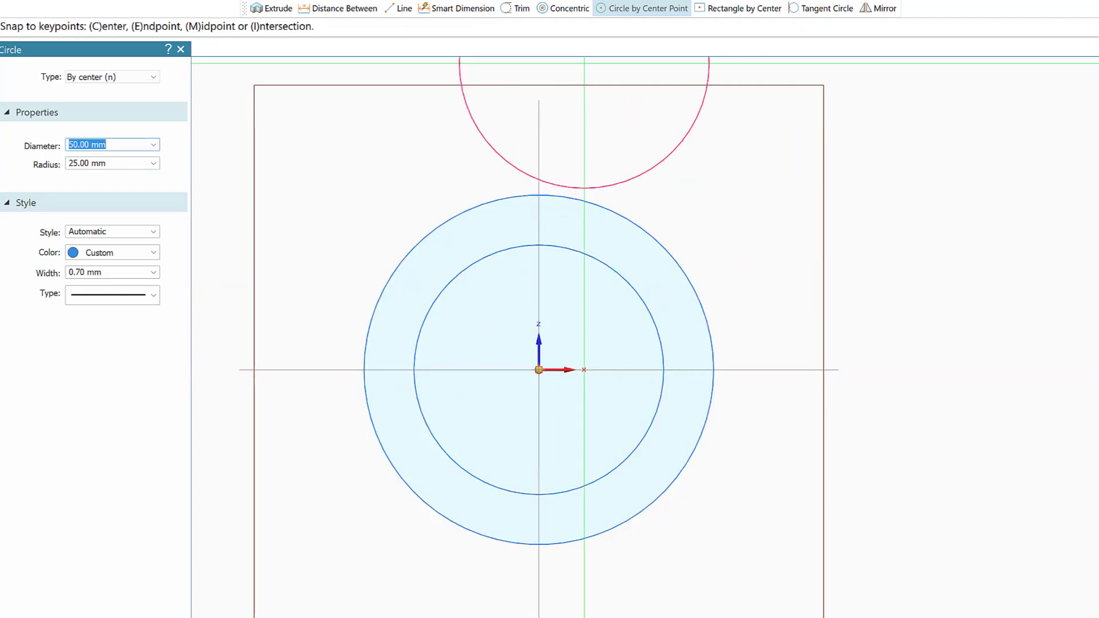
key(Escape)
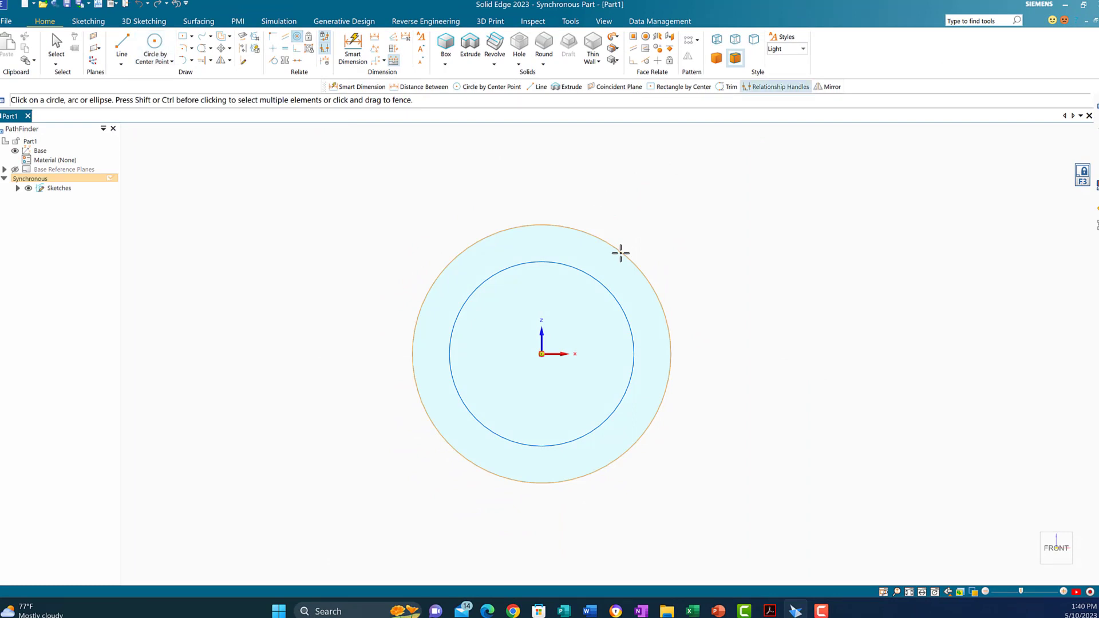
Apply a Concentric relation between the outer and inner circles and toggle the display of relationship handles
click(621, 252)
click(602, 285)
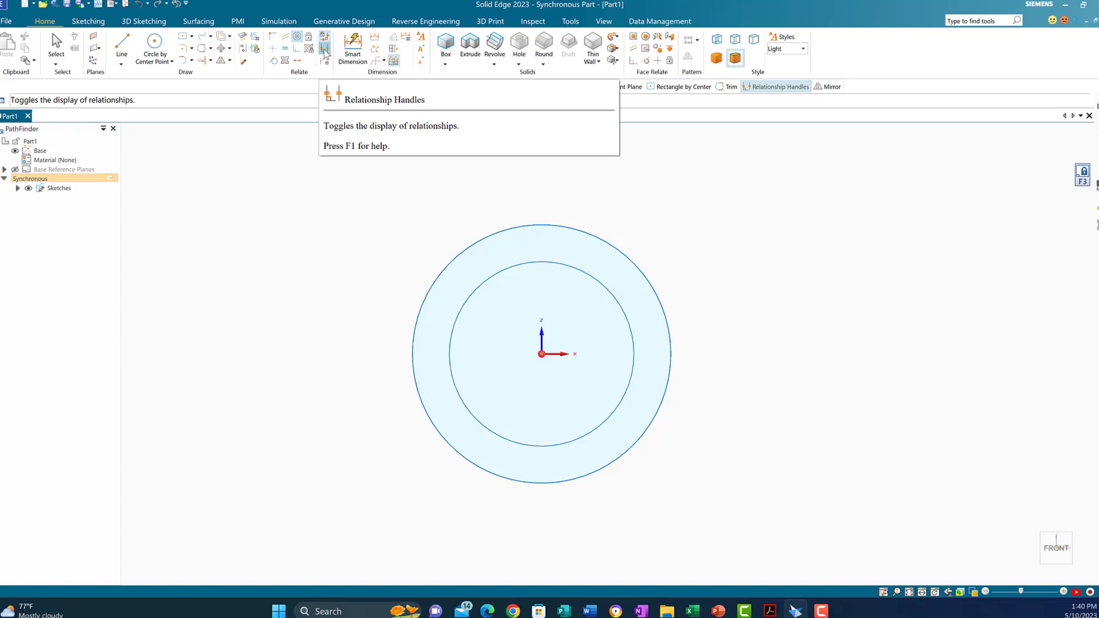
click(324, 50)
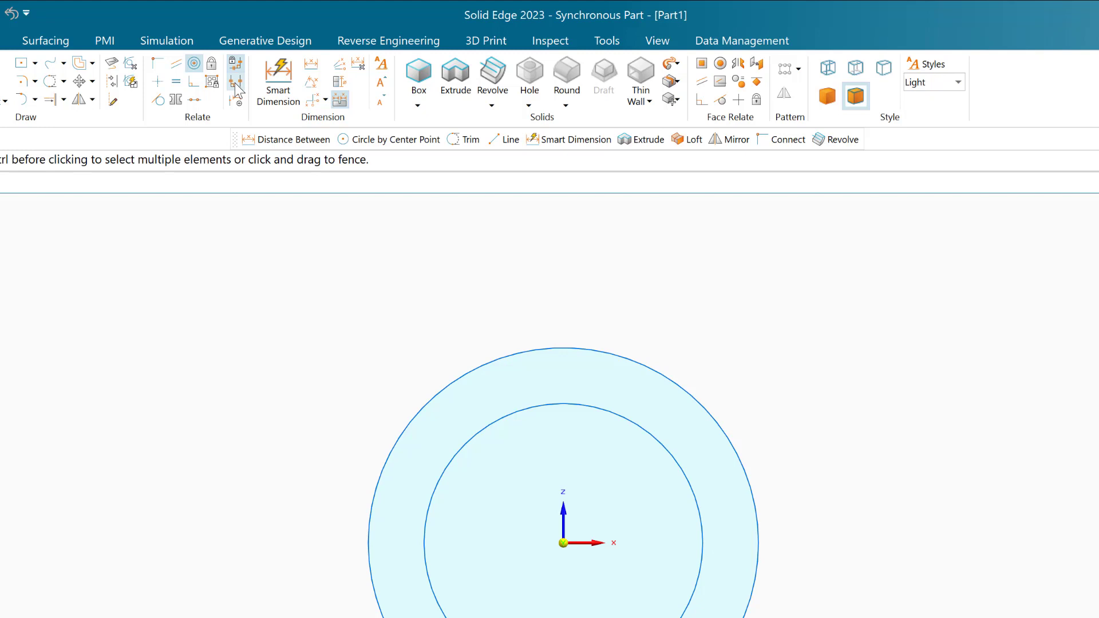
click(235, 84)
click(256, 80)
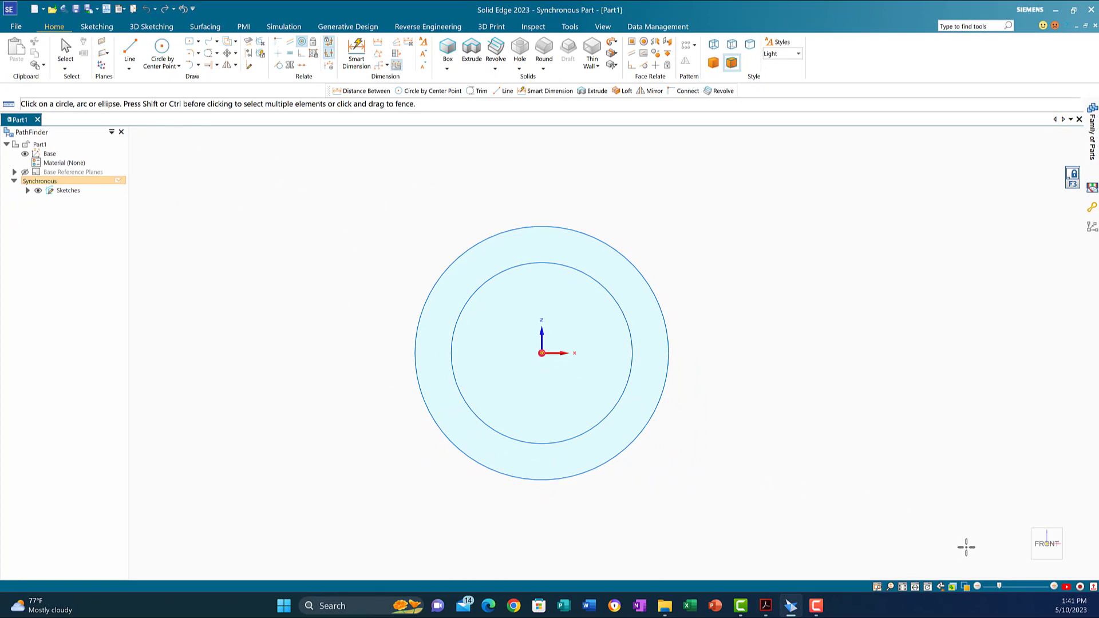
Extrude the ring region between the two circles symmetrically to a total length of 40 mm
click(1025, 564)
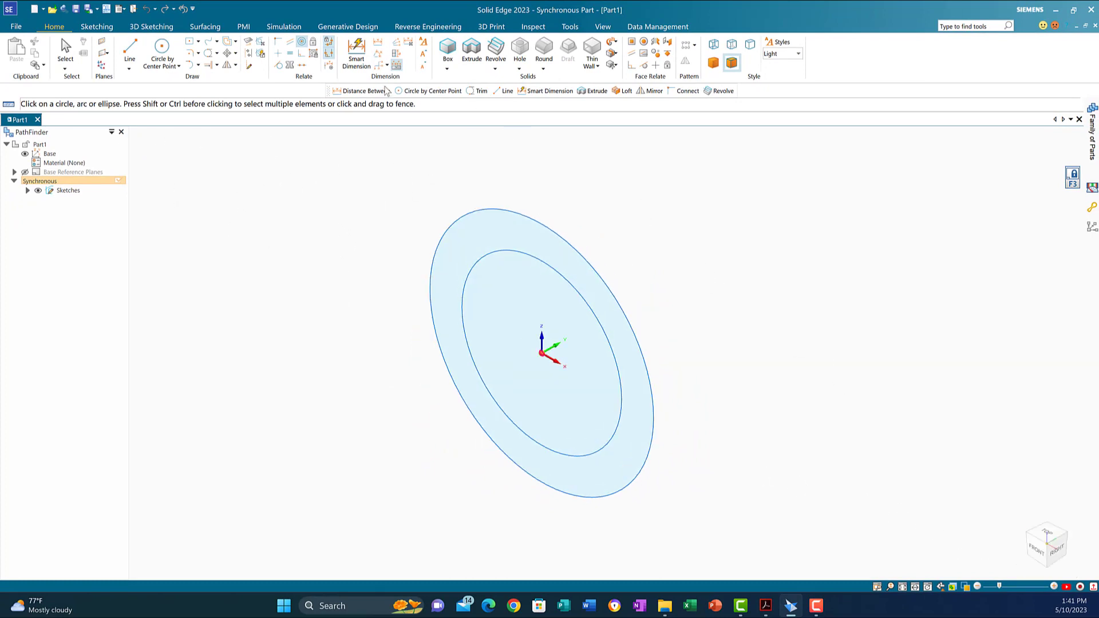
click(65, 51)
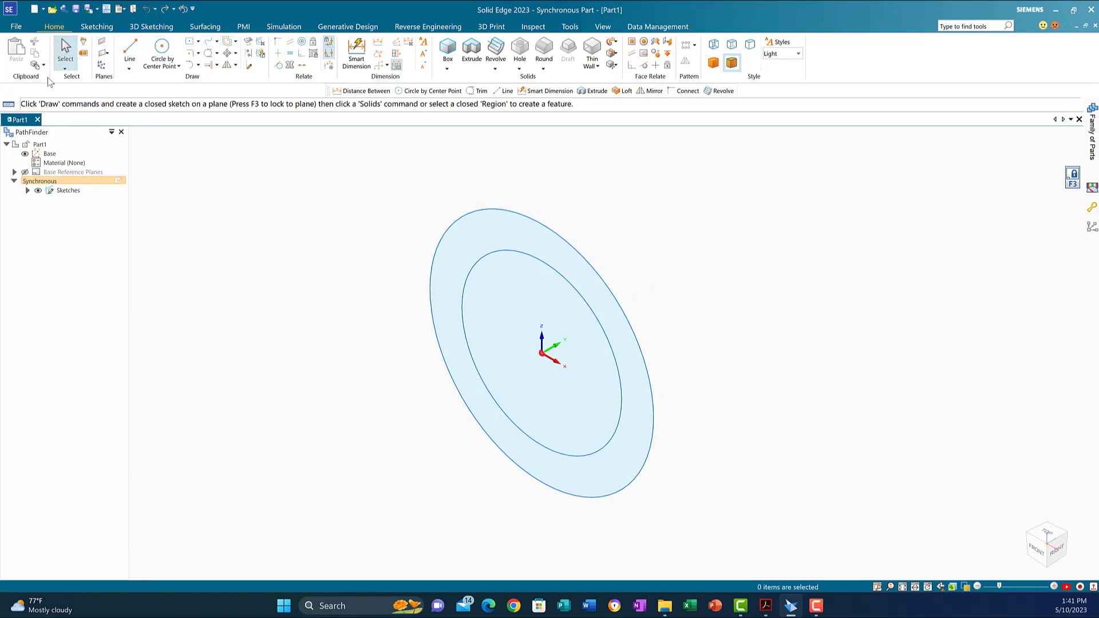
click(471, 256)
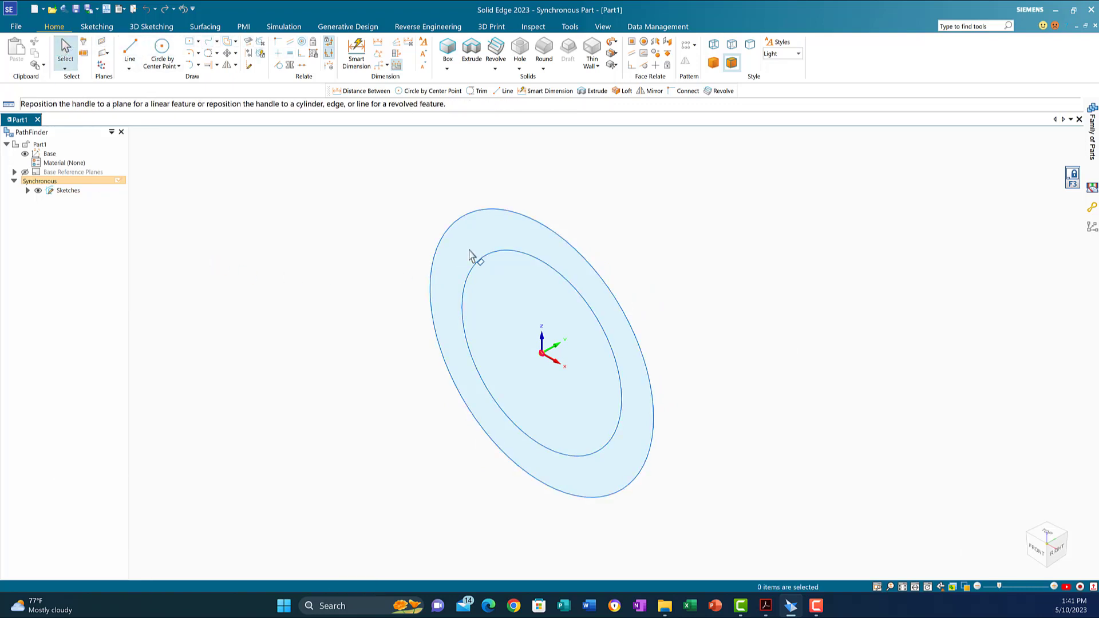
click(469, 252)
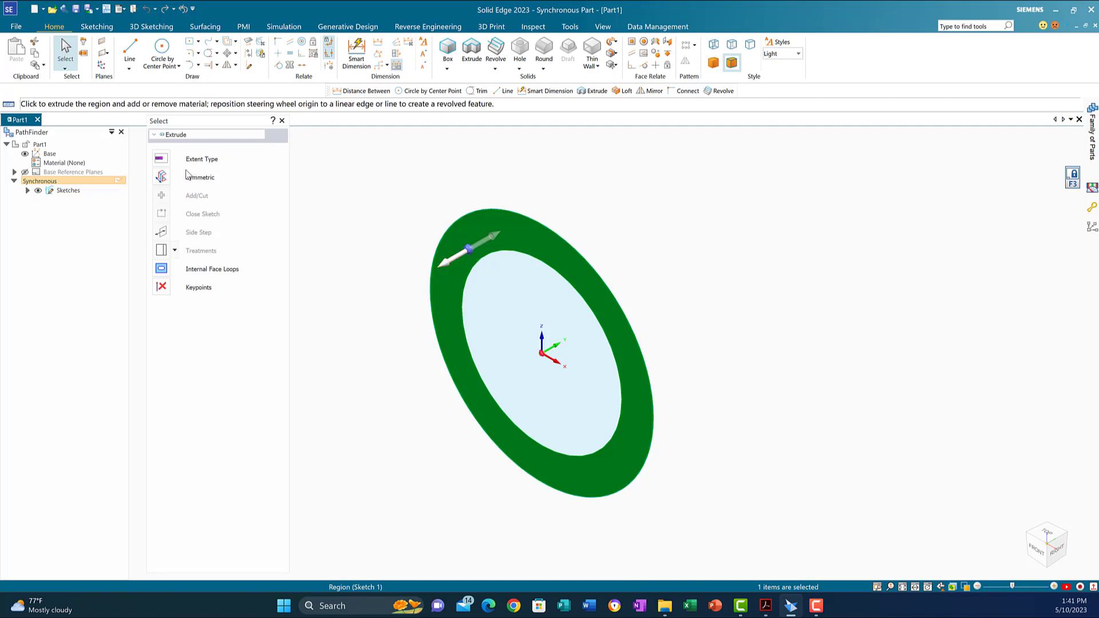
click(162, 178)
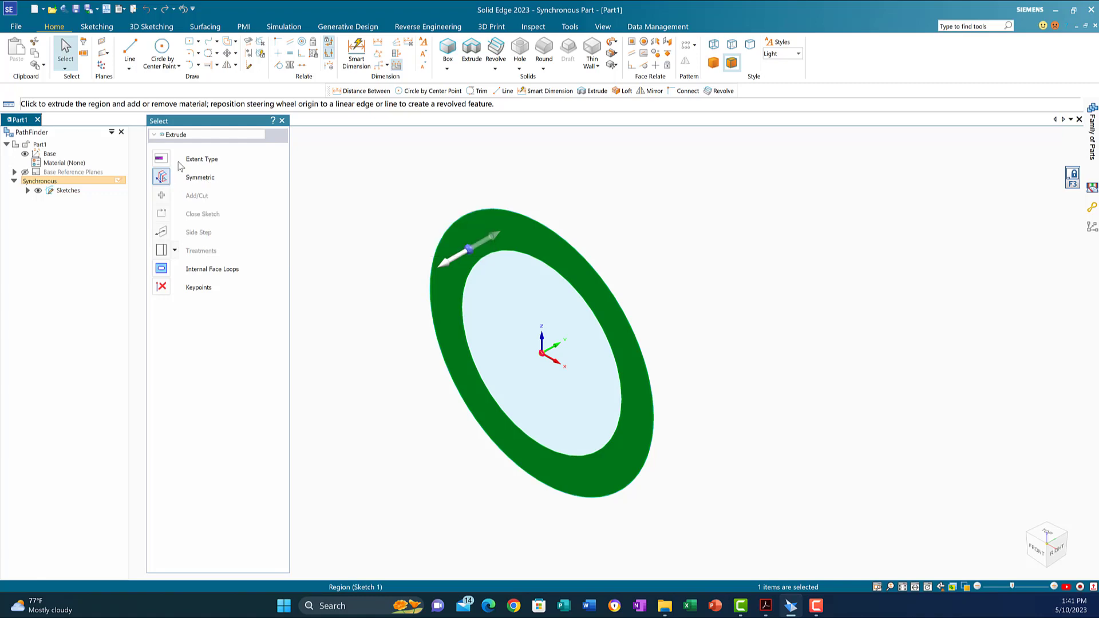
click(450, 265)
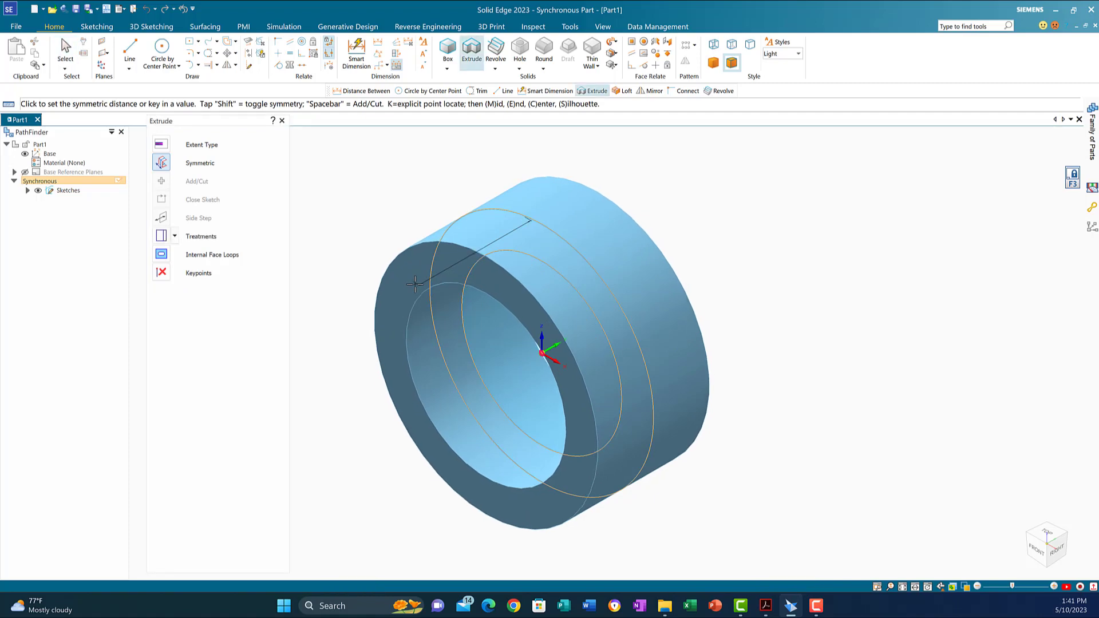
text(40)
key(Return)
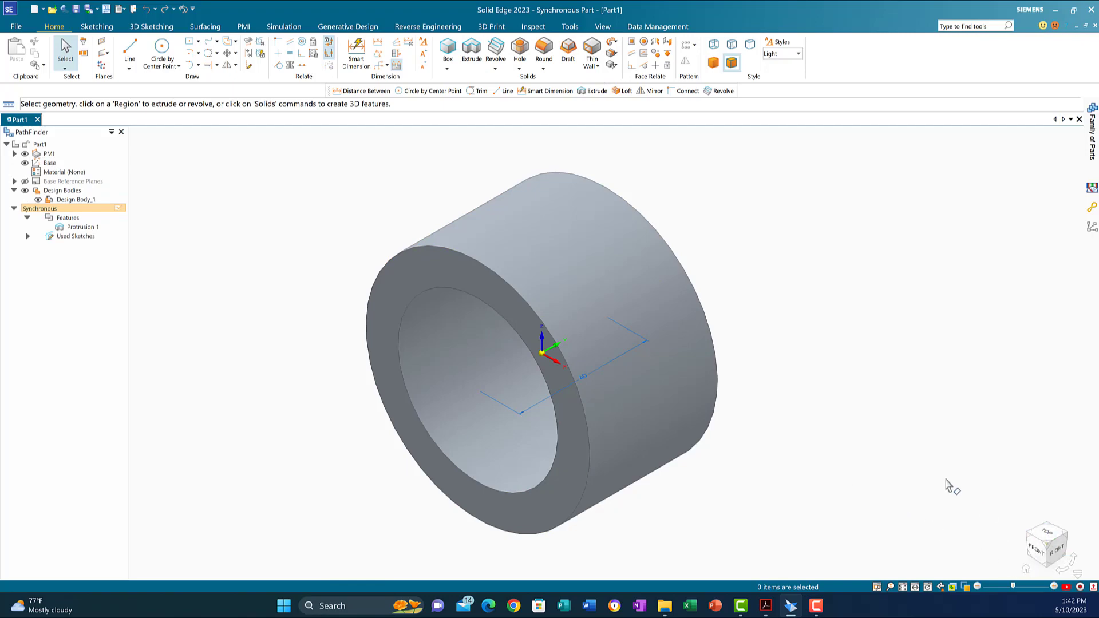
Consult the PDF drawing in Acrobat, return to Solid Edge and show only the Right (yz) reference plane
click(766, 606)
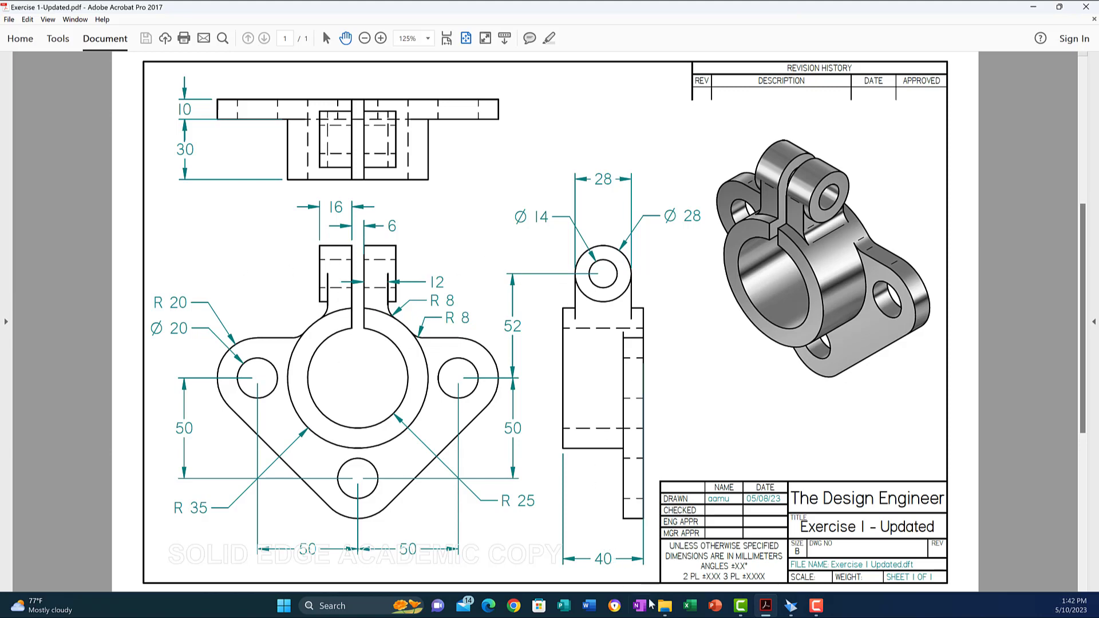
click(790, 606)
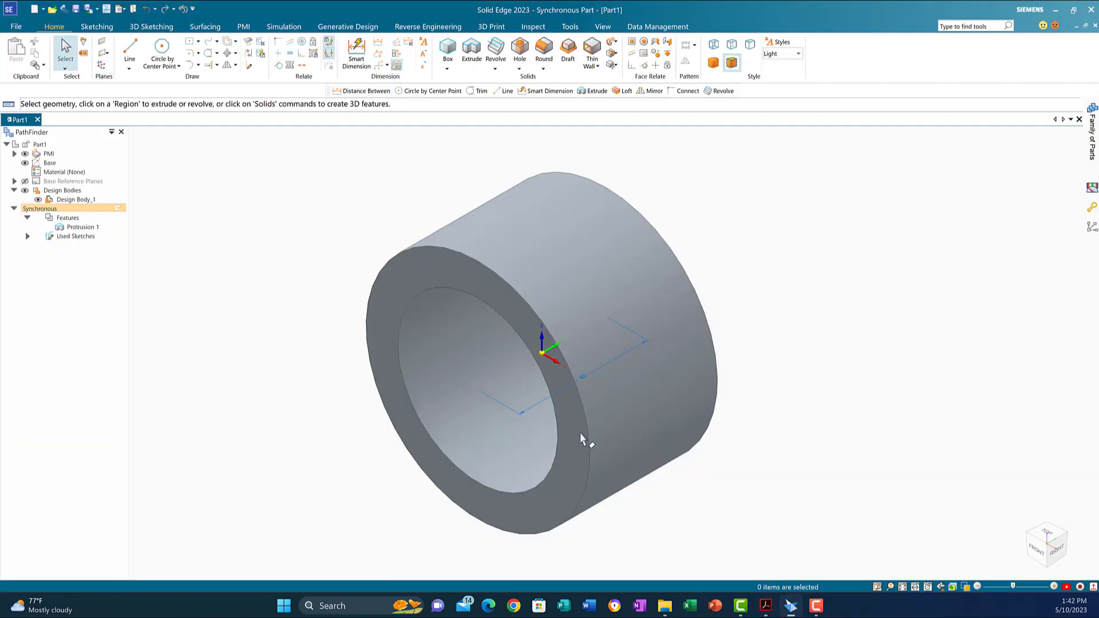
click(14, 181)
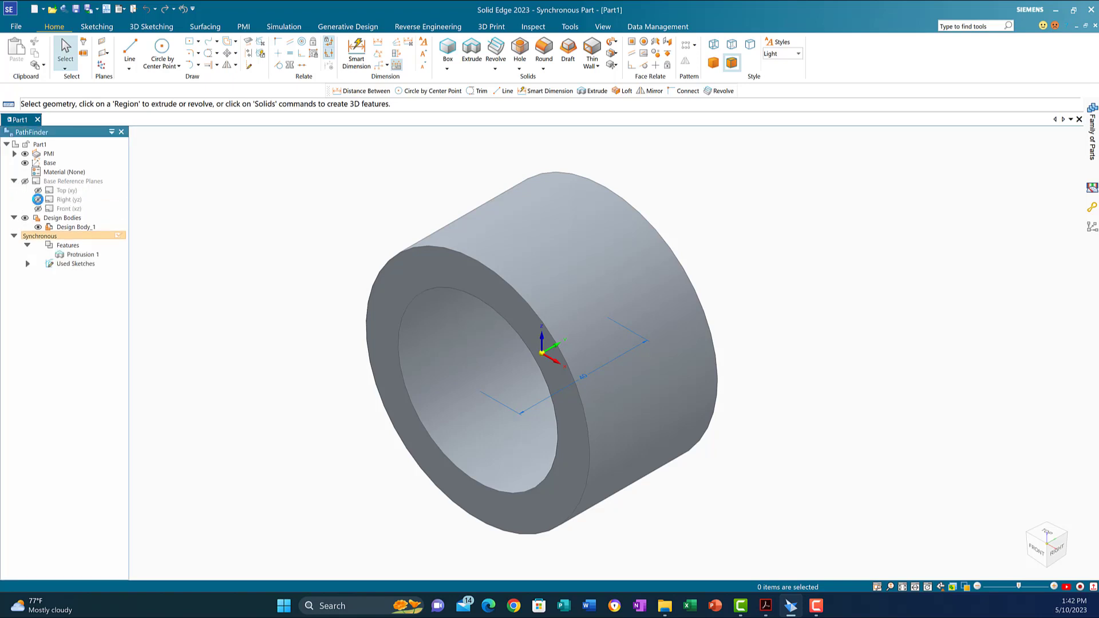
click(38, 199)
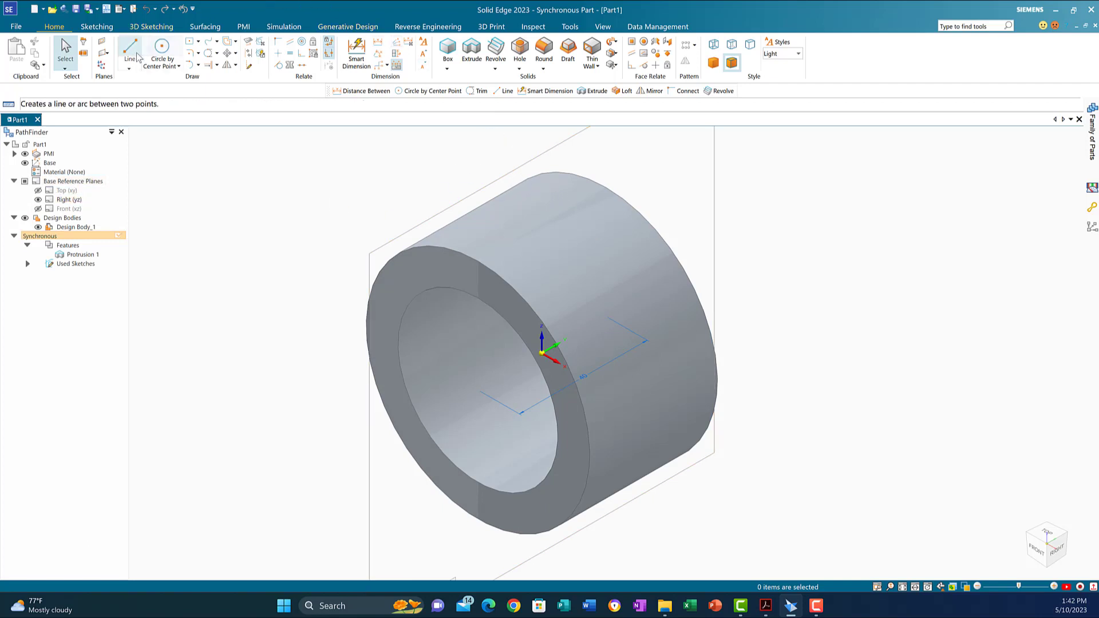
Start a centre-point circle, lock sketching to the Right (yz) plane, and orient the view to the Right face of the cylinder
click(163, 51)
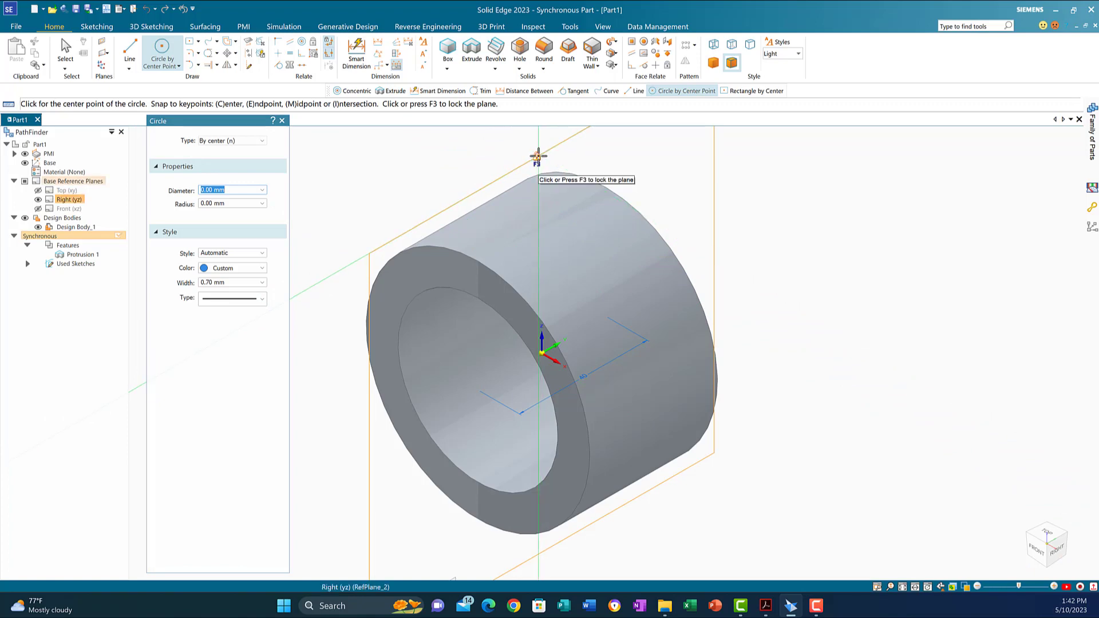
key(F3)
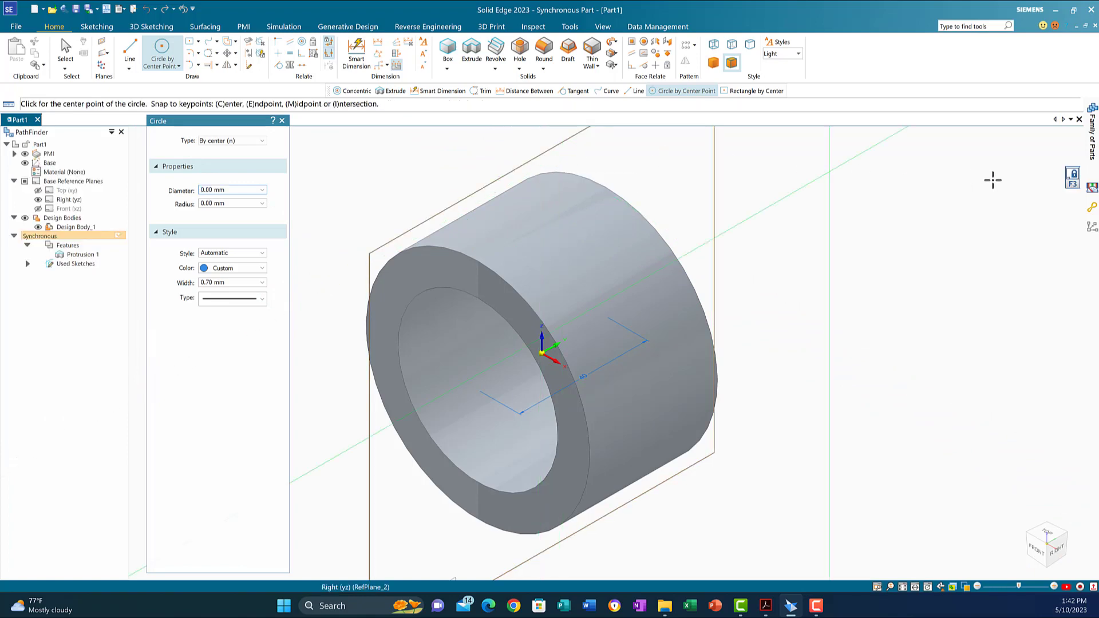
click(1091, 193)
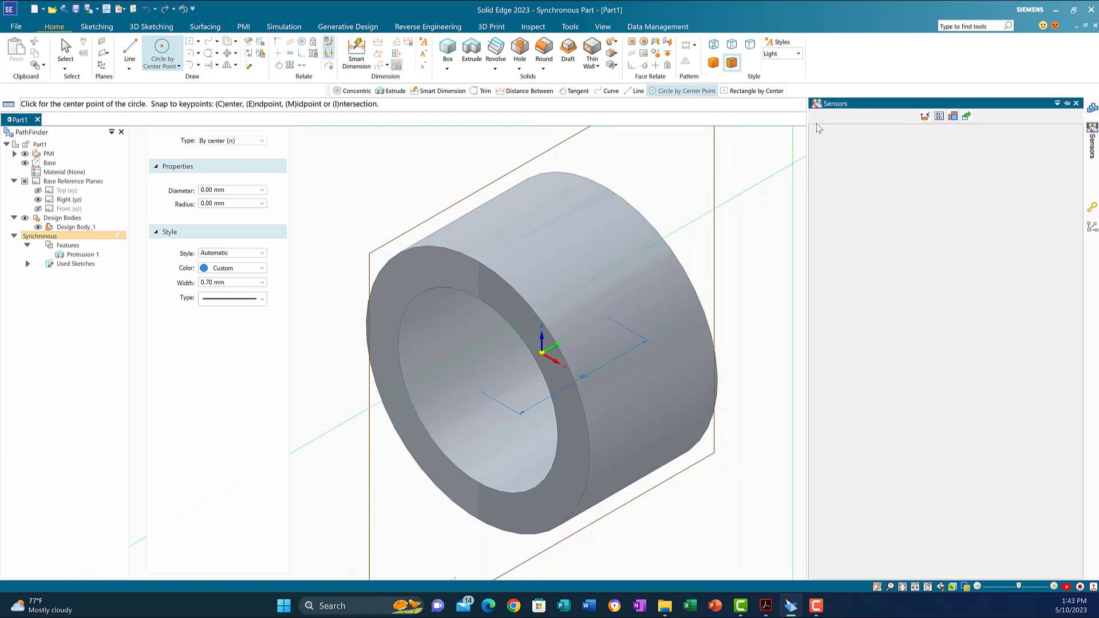
click(1077, 104)
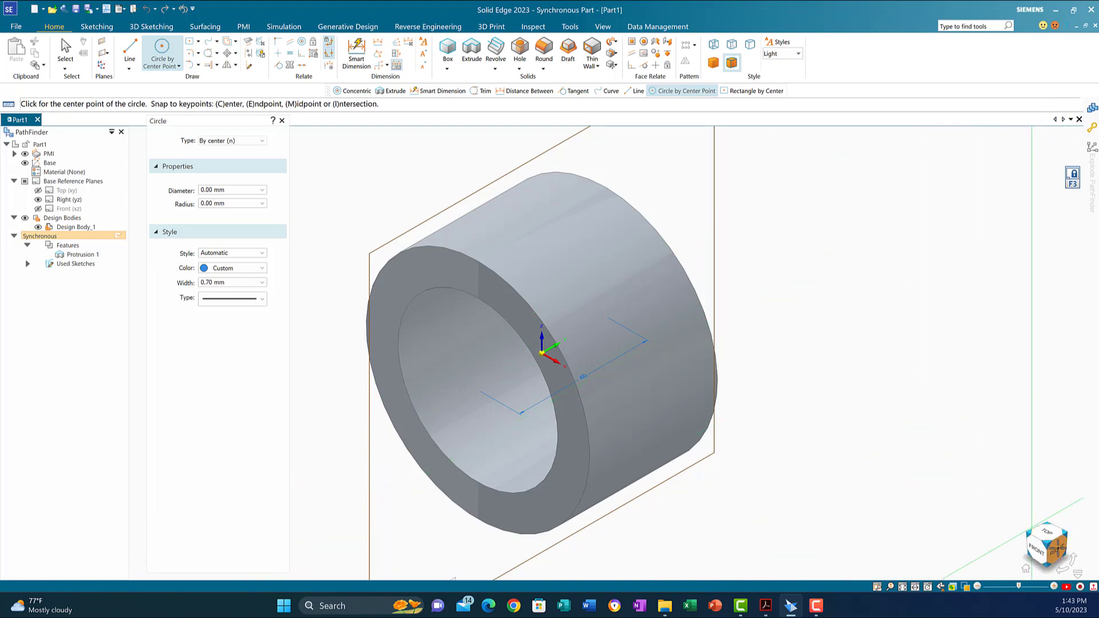
click(1058, 548)
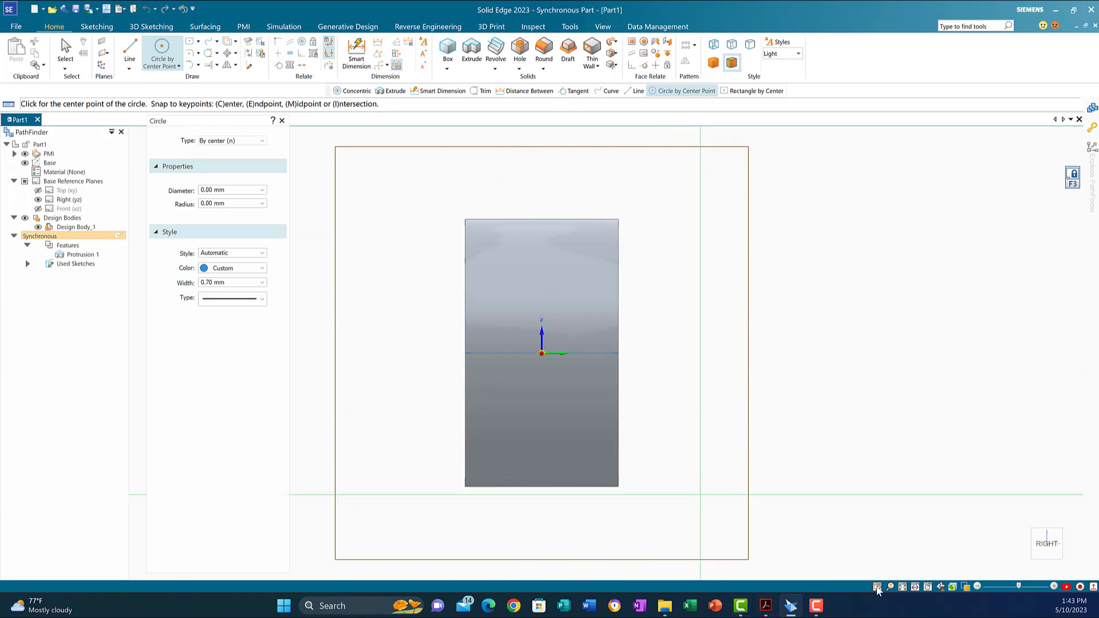
click(915, 587)
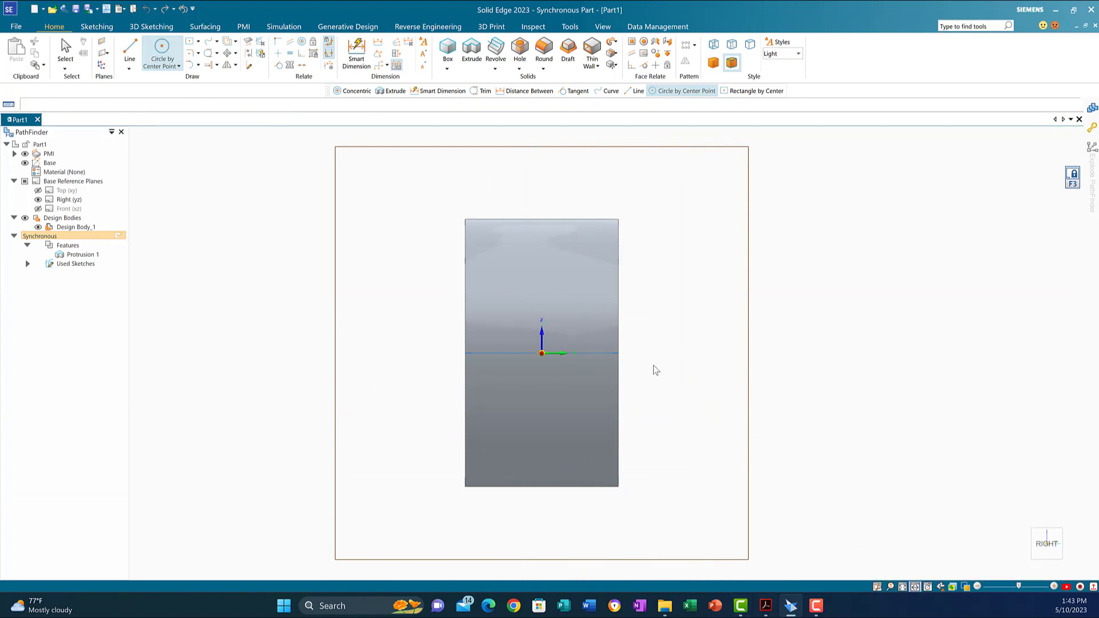
drag(539, 272, 535, 328)
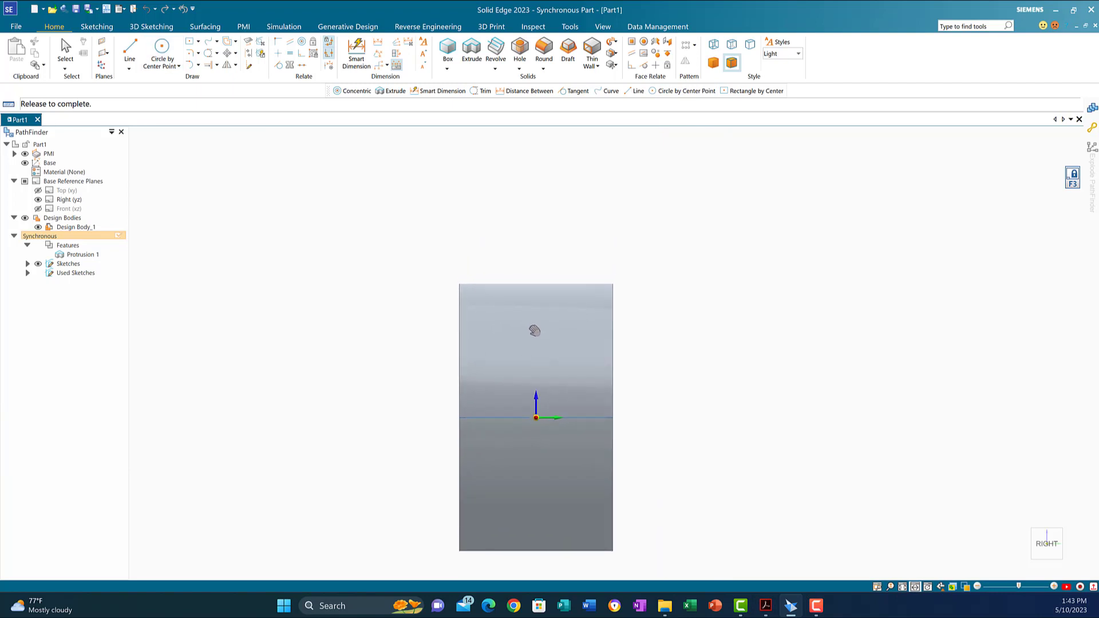
Check the PDF drawing in Acrobat and draw a 20 mm diameter circle above the cylinder, vertically aligned with the origin
click(170, 51)
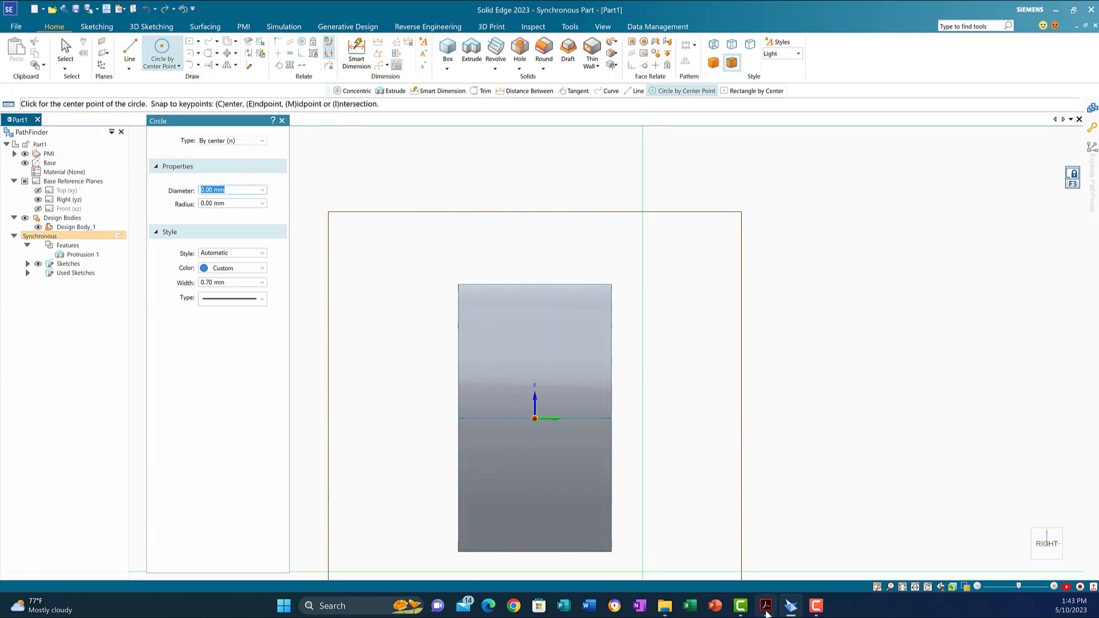
click(765, 608)
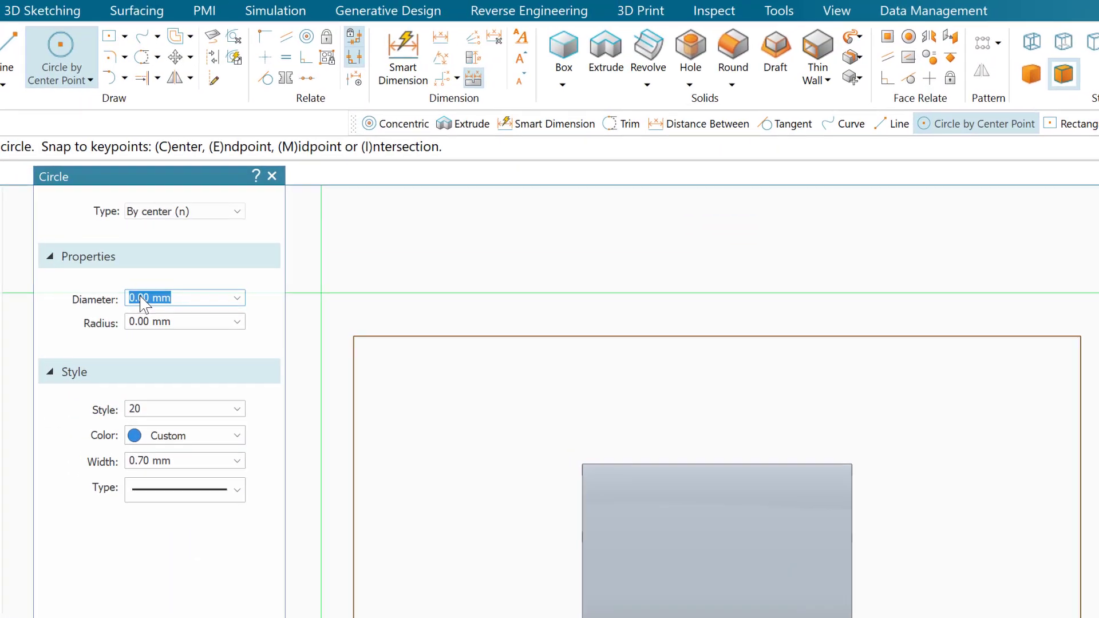
text(20)
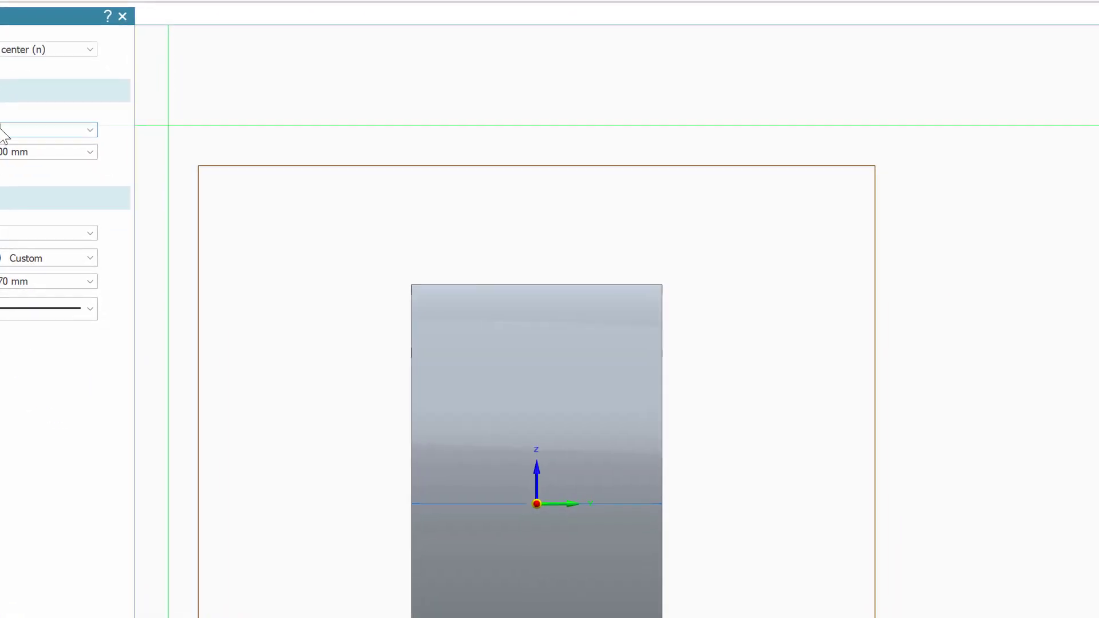
key(Return)
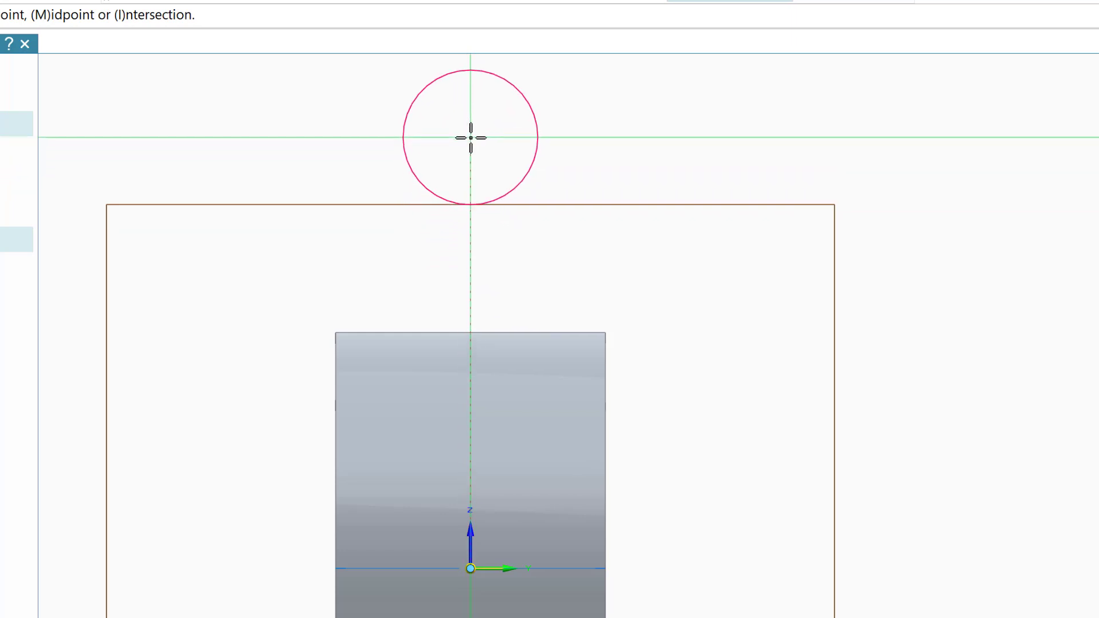
click(471, 130)
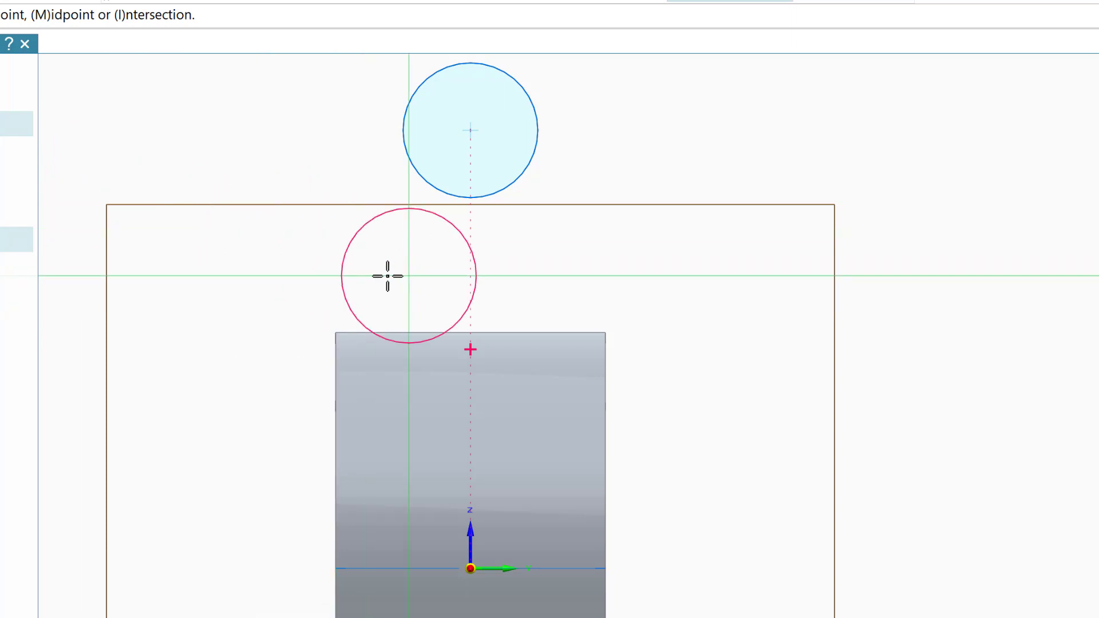
Draw a smaller circle at the centre of the 20 mm circle and apply a Concentric relation between the two
key(Return)
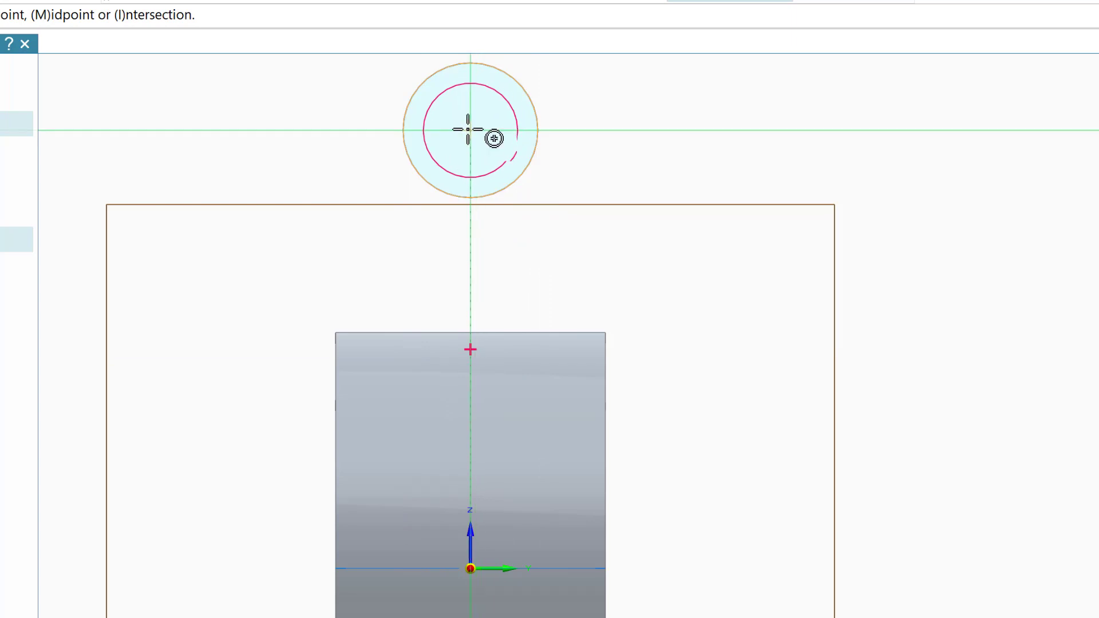
click(470, 129)
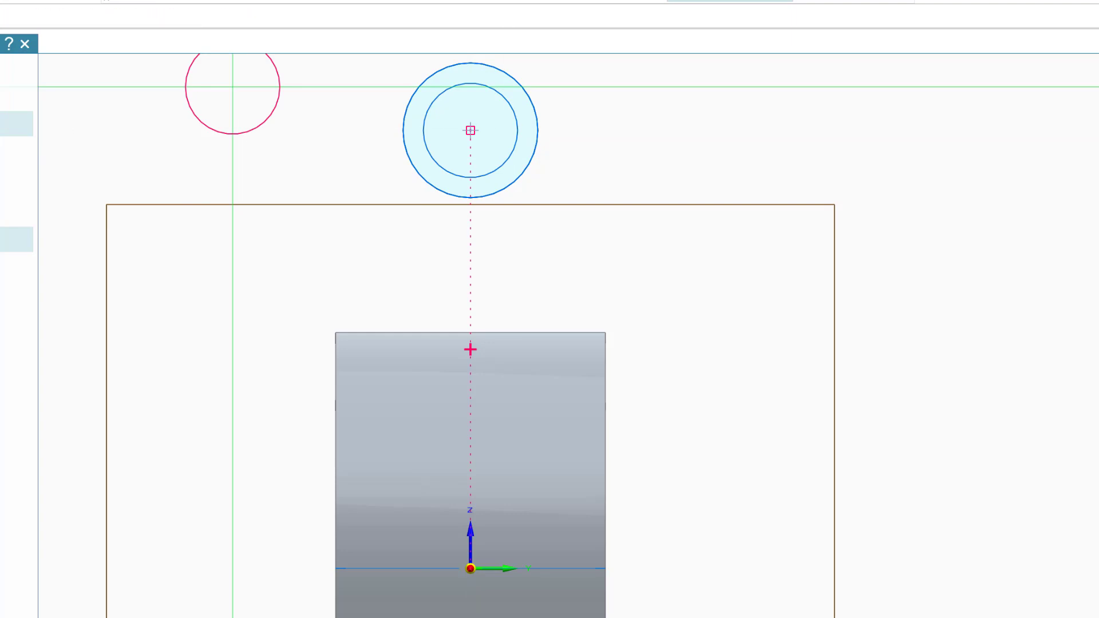
key(Escape)
click(513, 73)
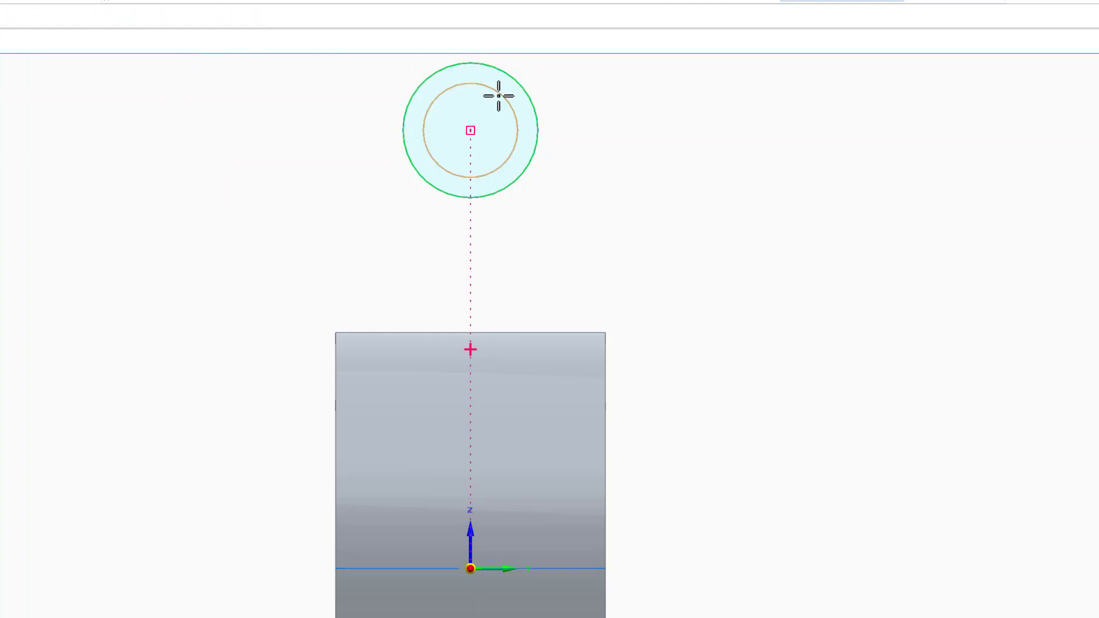
click(498, 96)
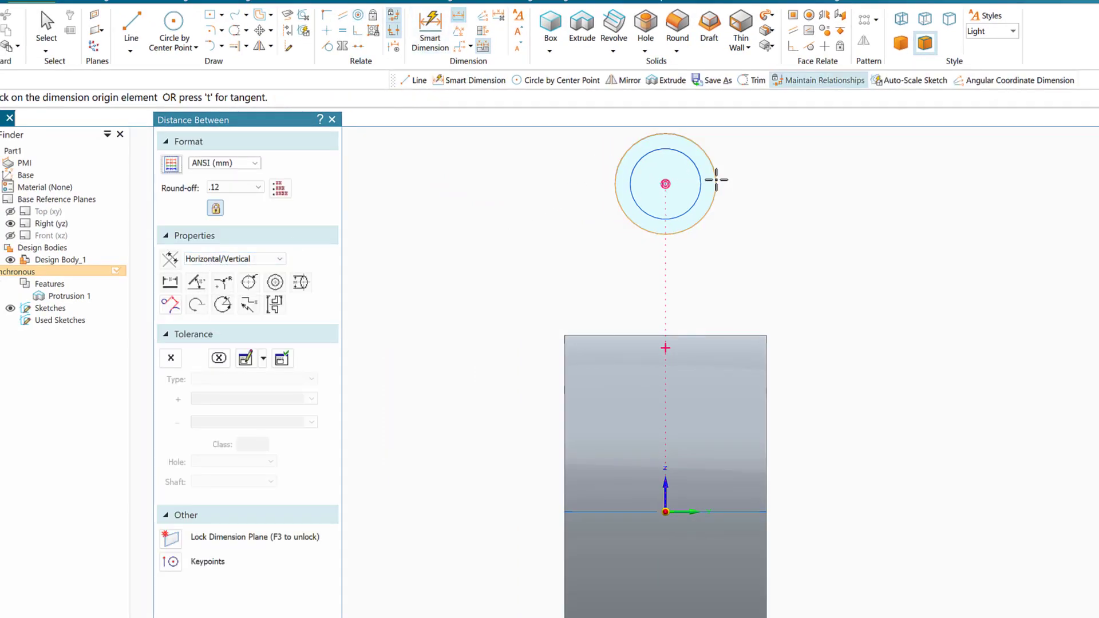
Dimension the vertical distance between the outer circle's centre and the origin and set it to 52 mm
click(716, 180)
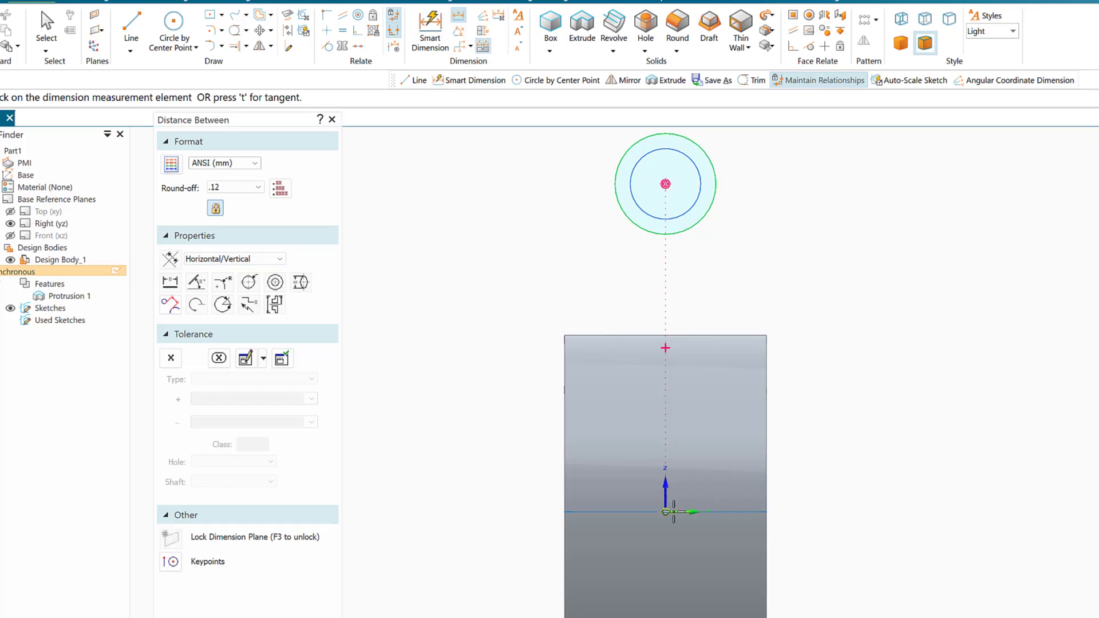
click(666, 511)
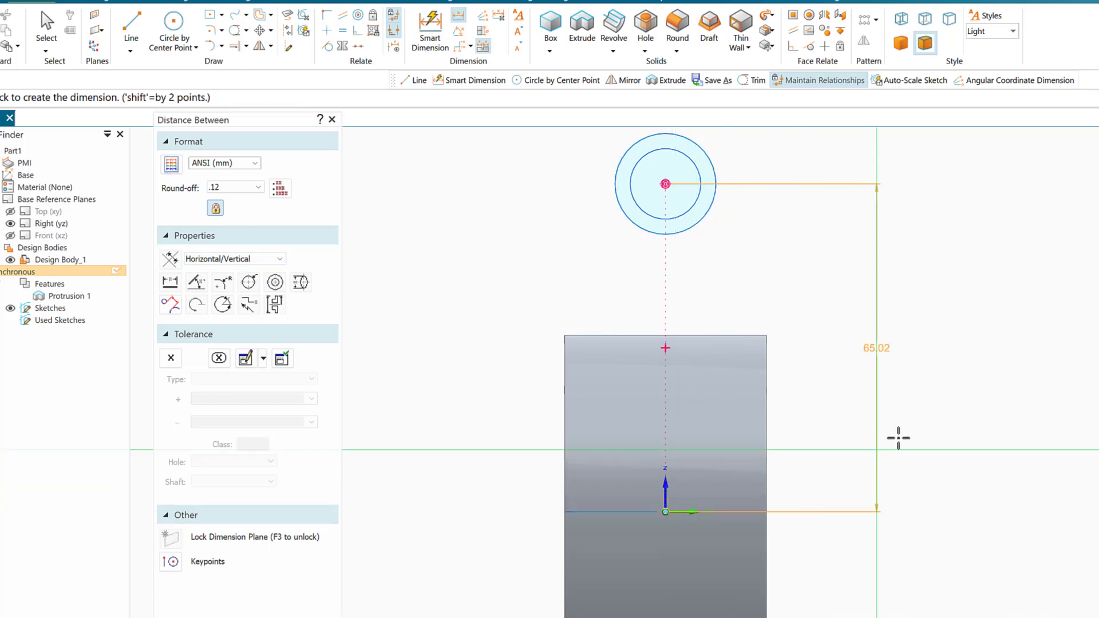
click(940, 417)
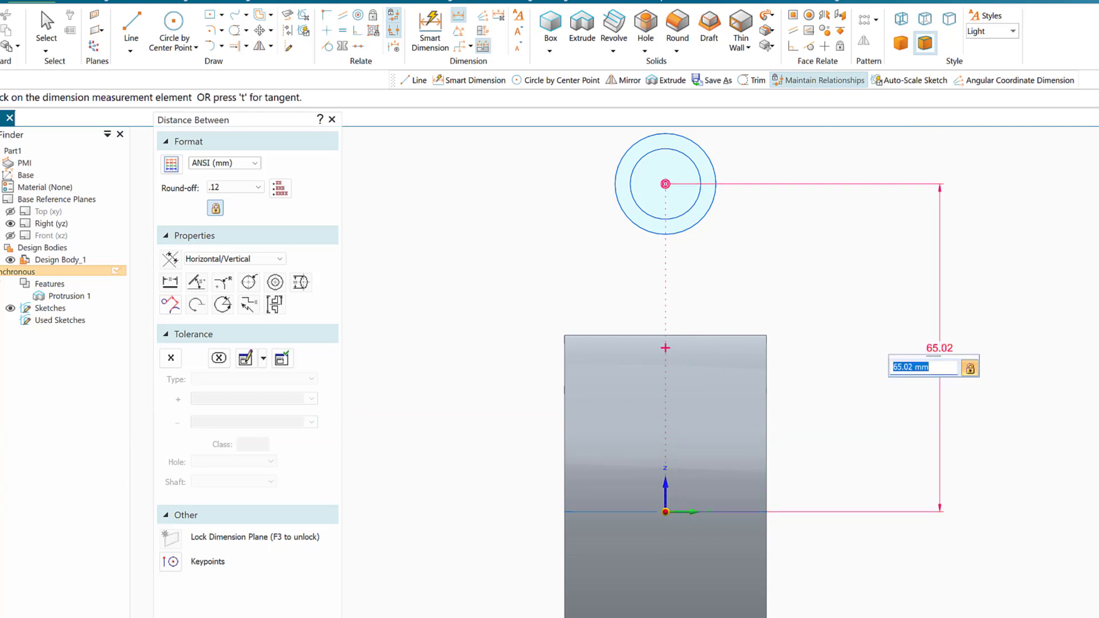
text(52)
key(Return)
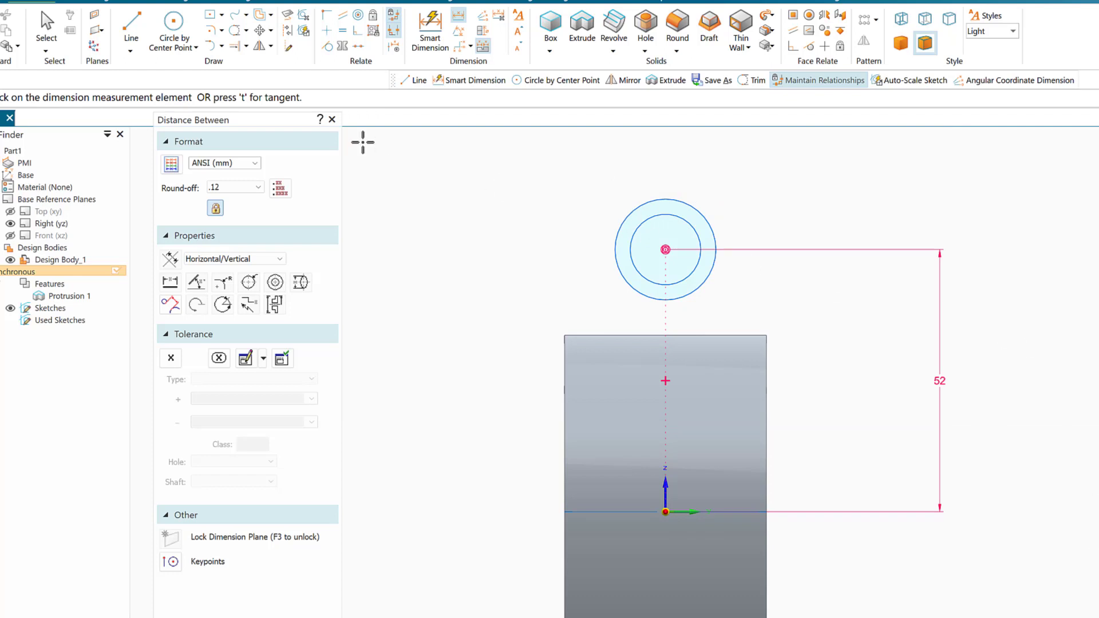
Draw a line about 22 mm straight down from the outer circle's left quadrant and a horizontal line about 24 mm to the right
click(143, 29)
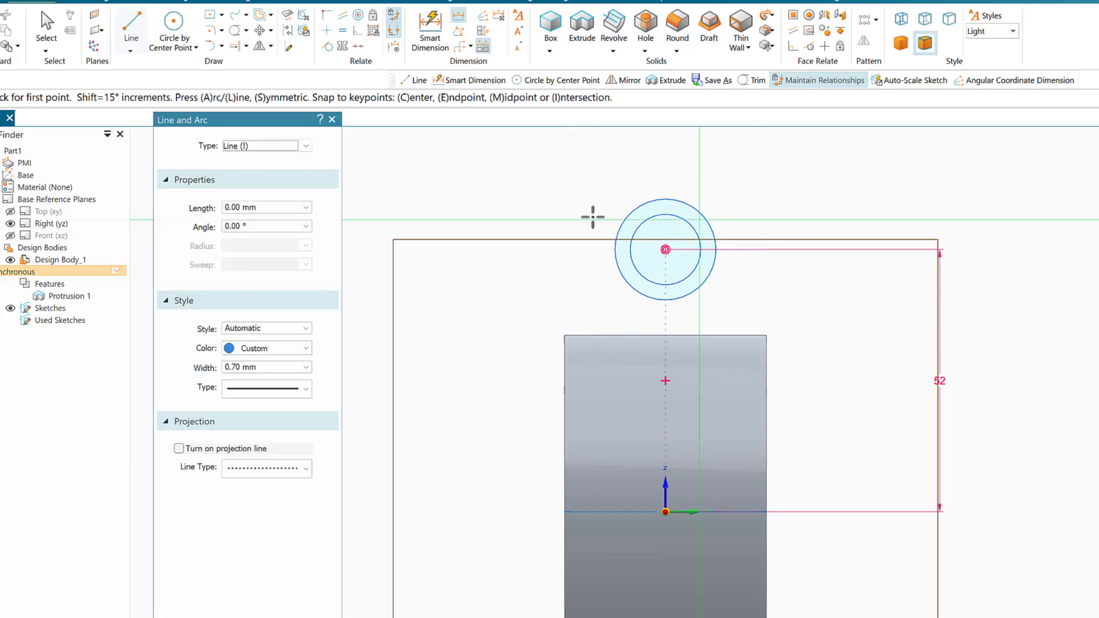
click(630, 214)
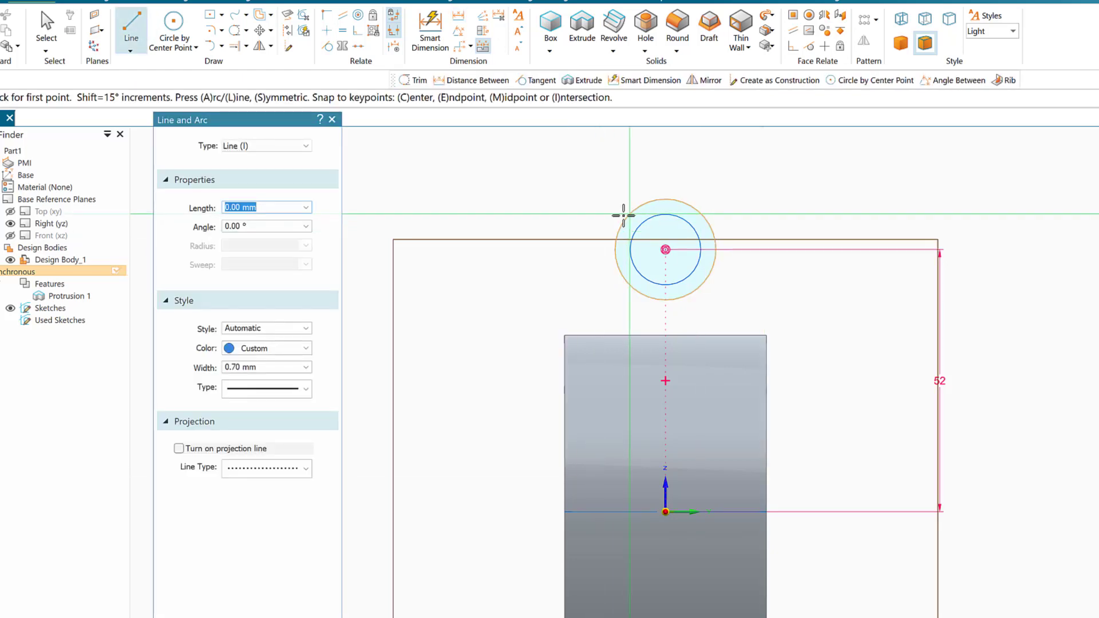
click(616, 249)
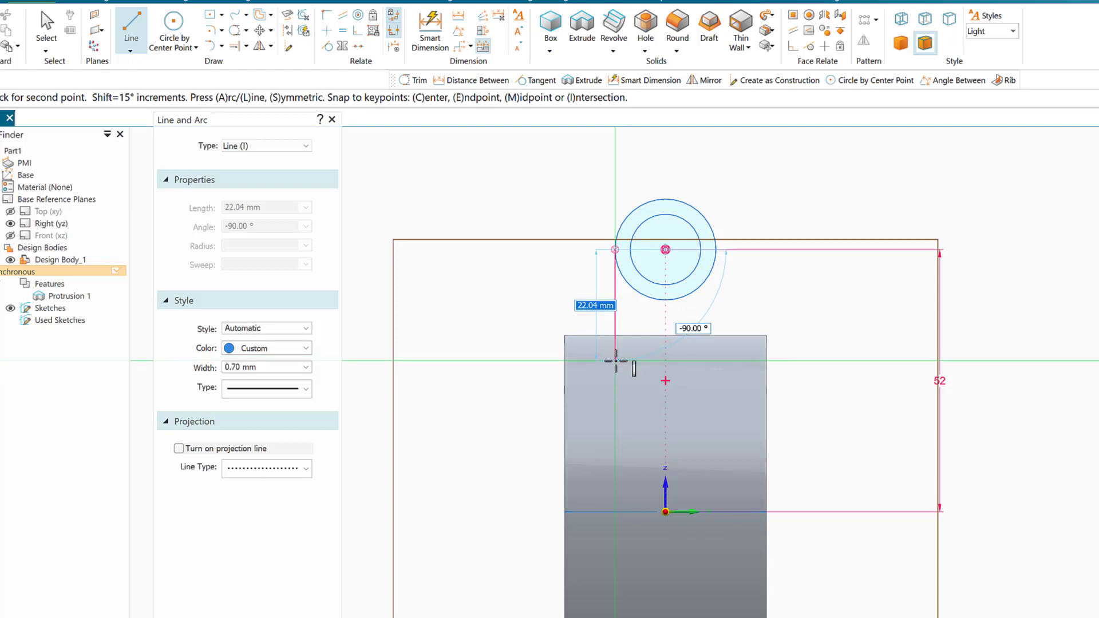
click(615, 360)
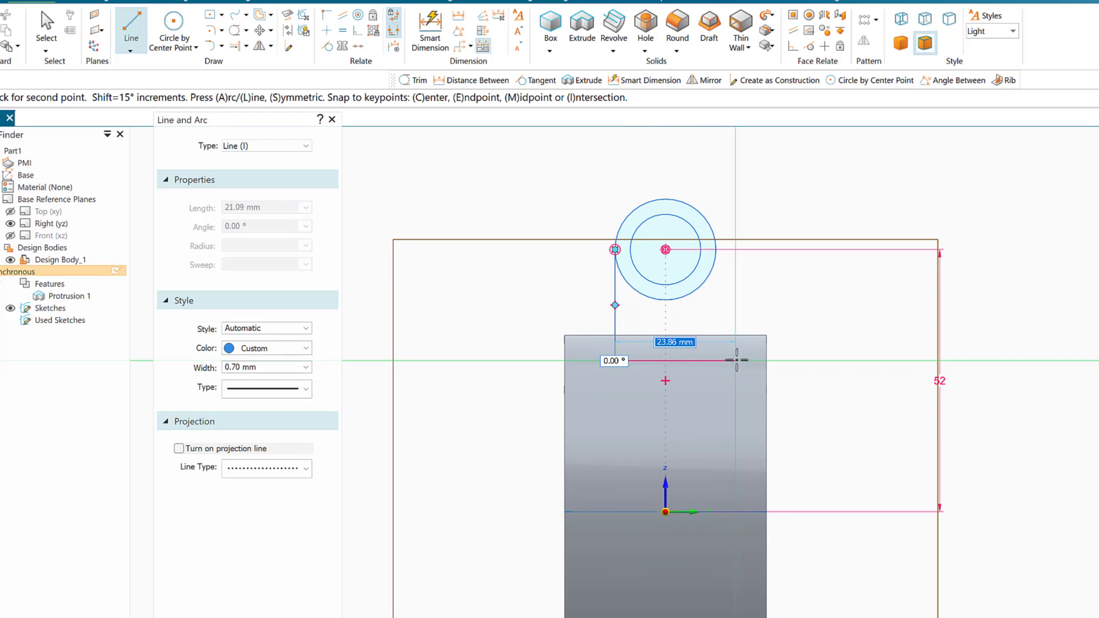
click(737, 361)
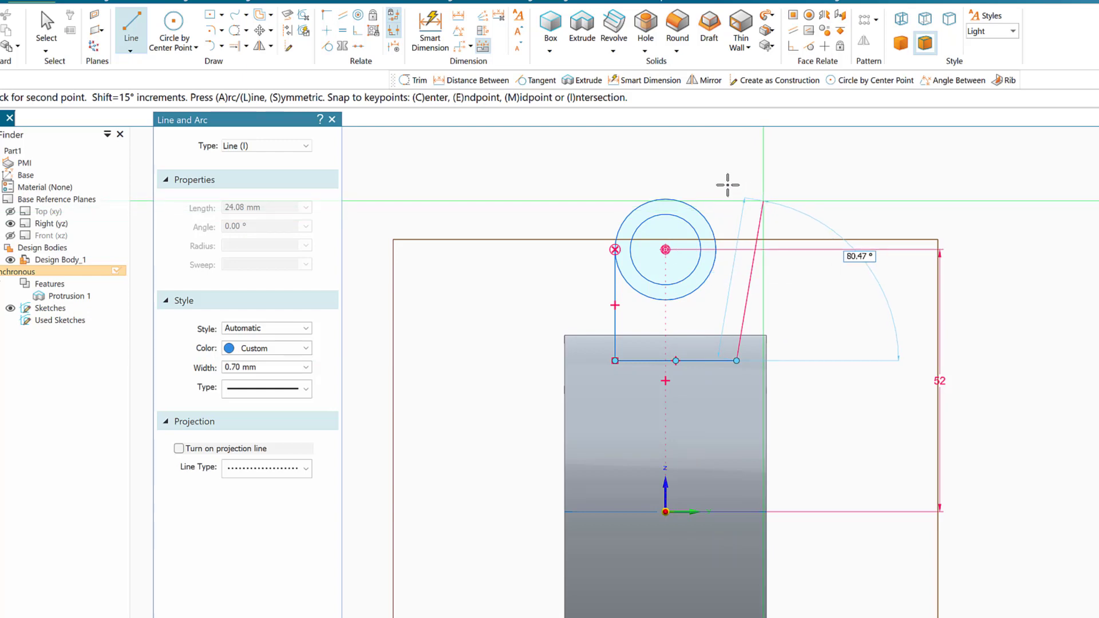
right_click(724, 181)
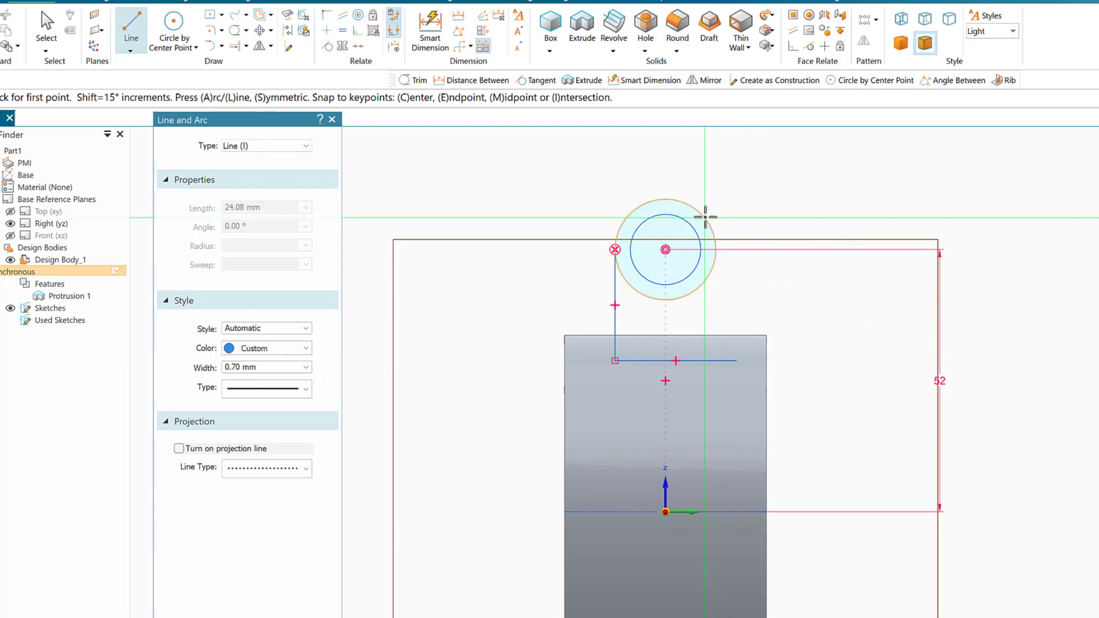
Draw a vertical line about 25 mm down from the outer circle's right quadrant and trim the overhanging line ends at the lower corner
click(705, 217)
click(705, 217)
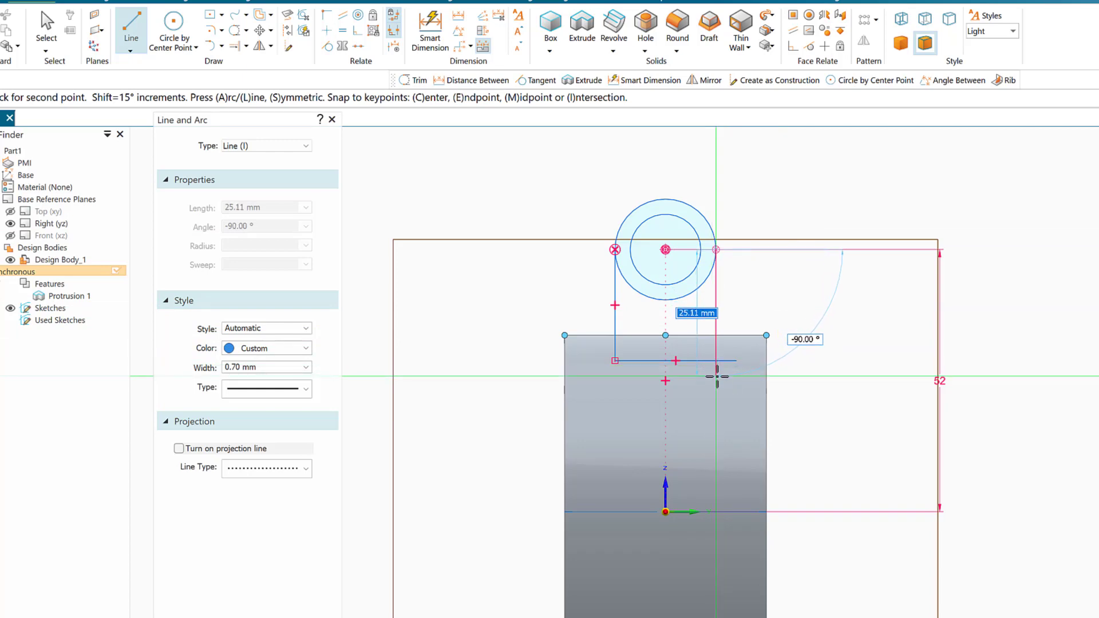
click(717, 376)
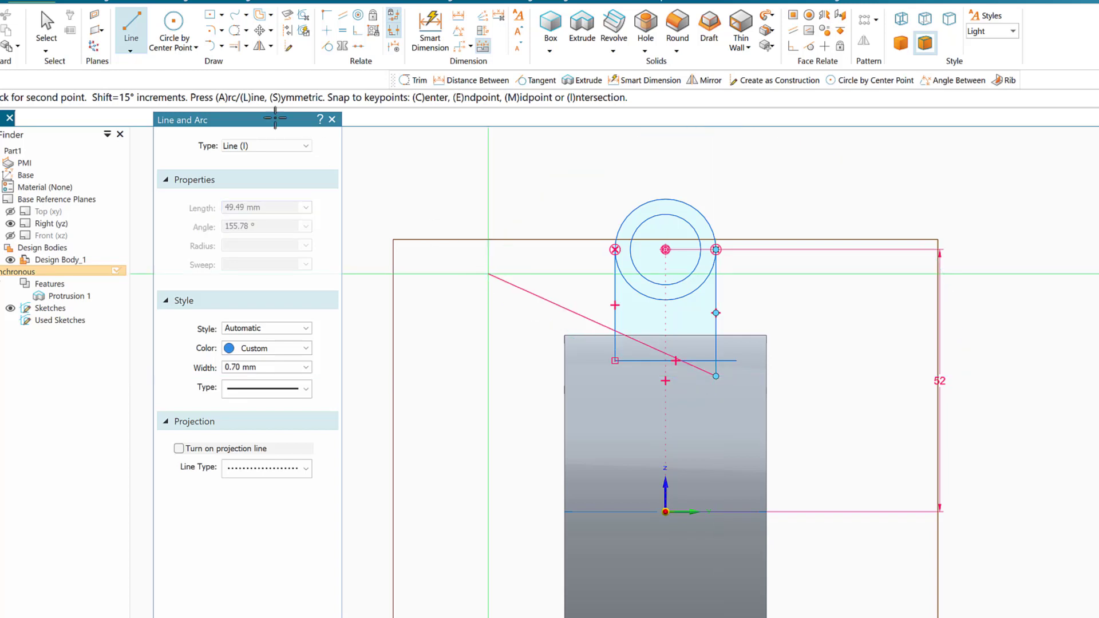
key(Escape)
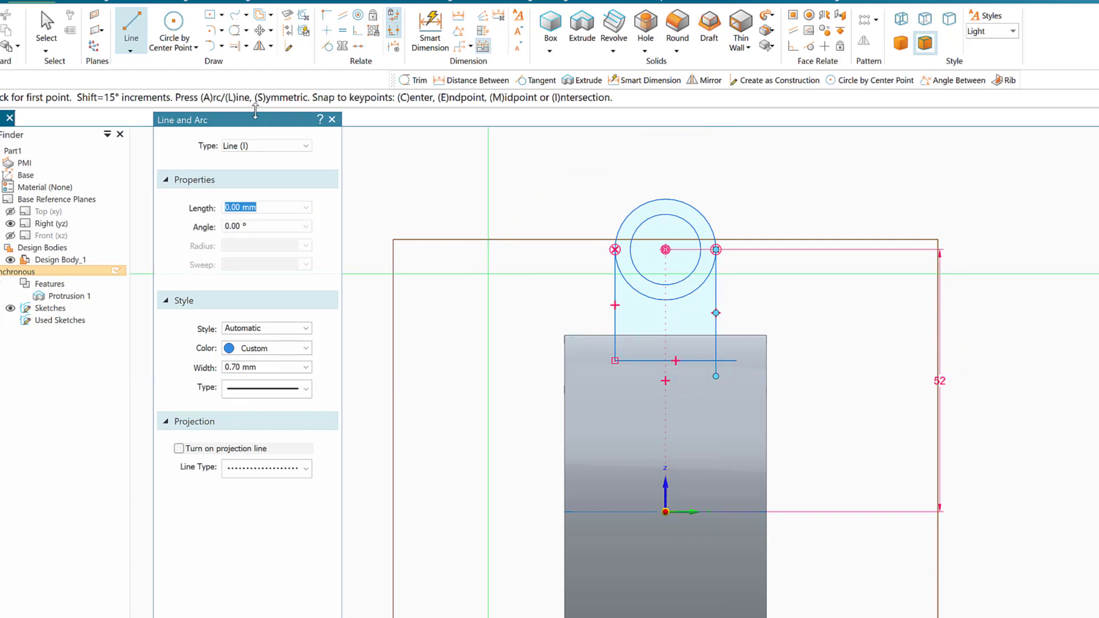
click(236, 31)
drag(698, 372, 734, 349)
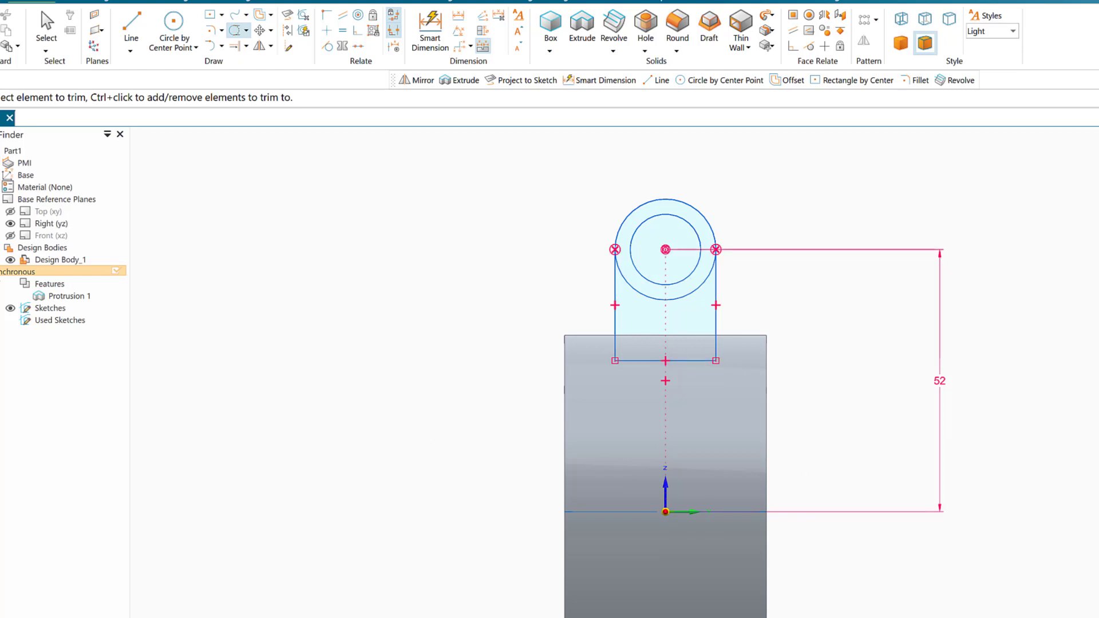
Extrude the sketch region below the lug's outer circle symmetrically by 30 mm as added material
key(ctrl+i)
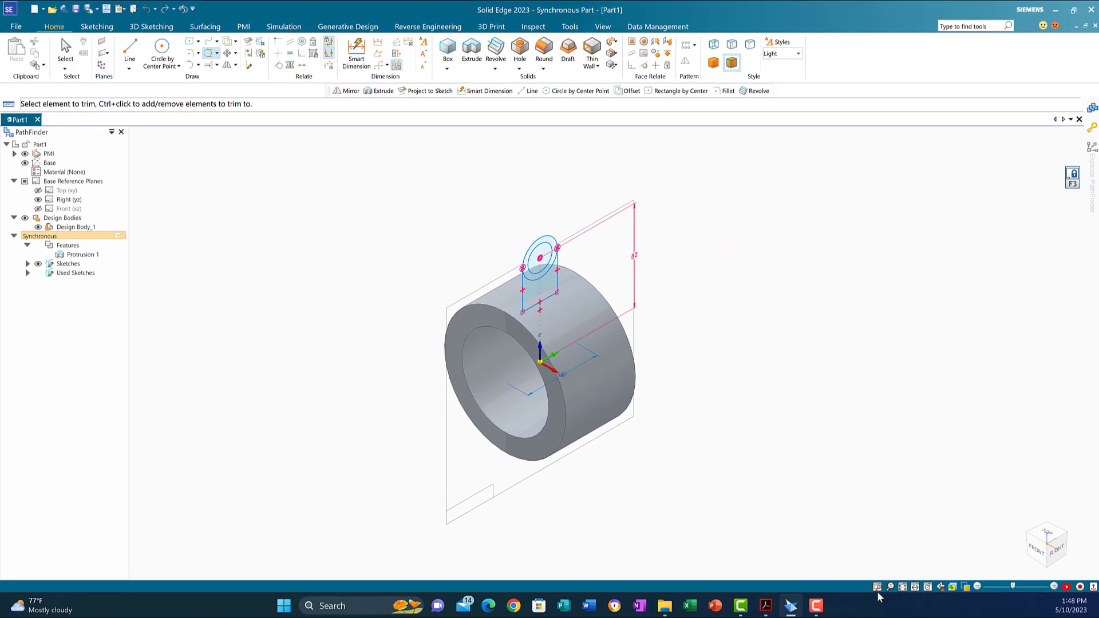
click(876, 587)
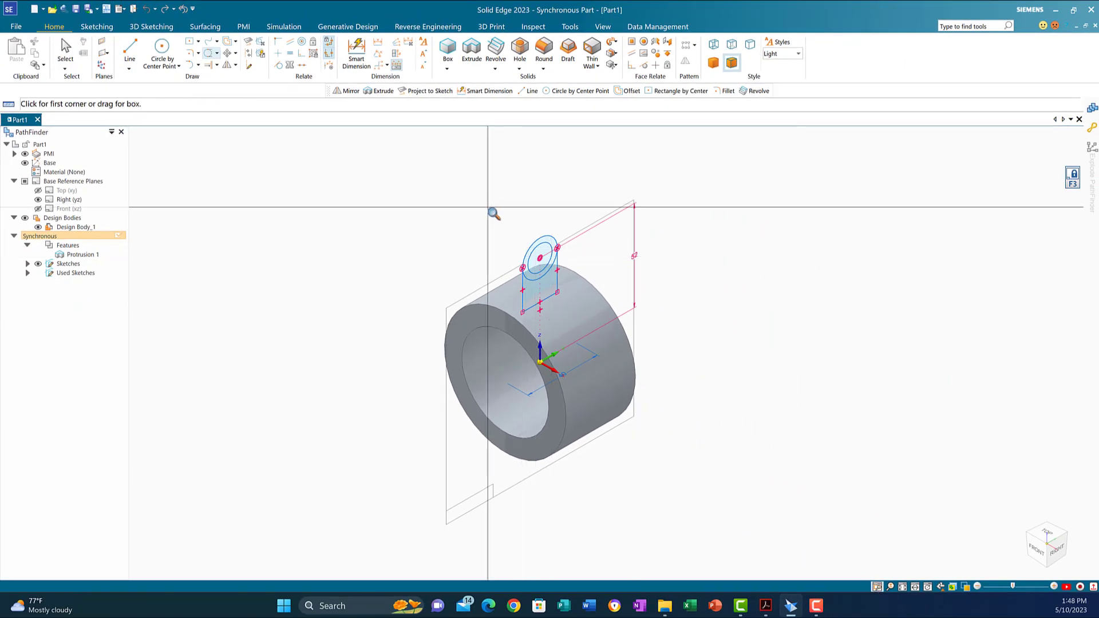
drag(489, 209, 534, 358)
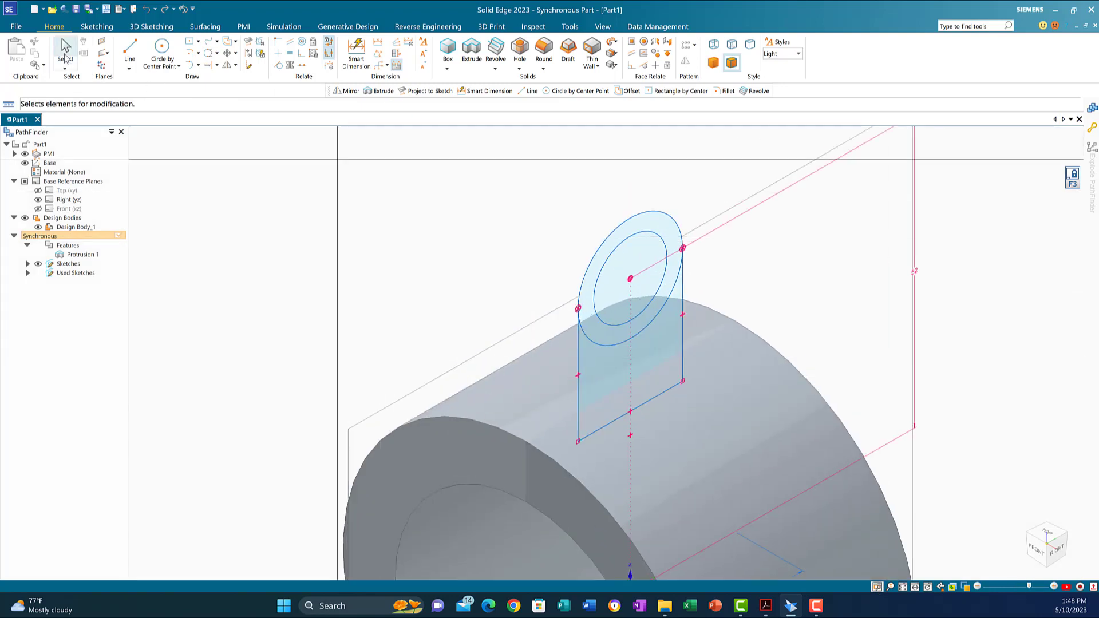
click(65, 49)
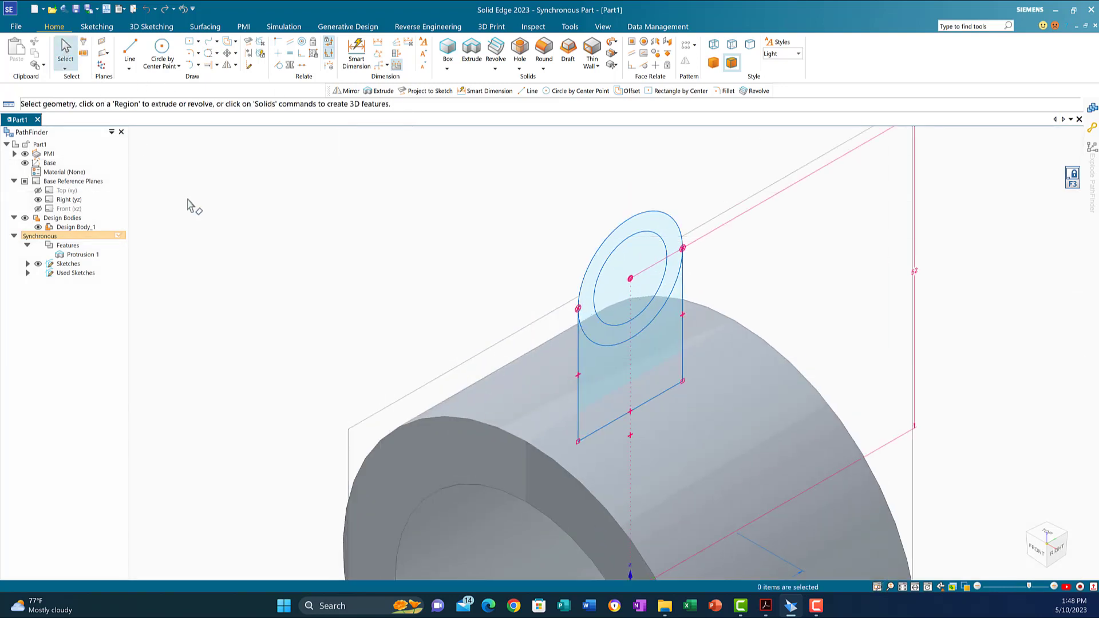
click(589, 365)
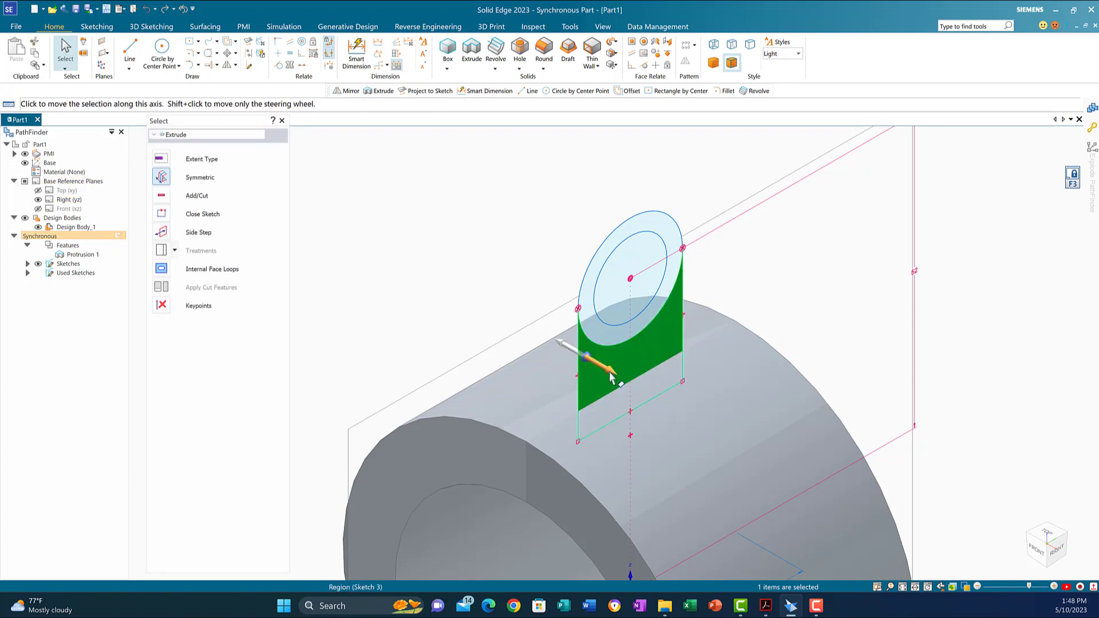
click(162, 197)
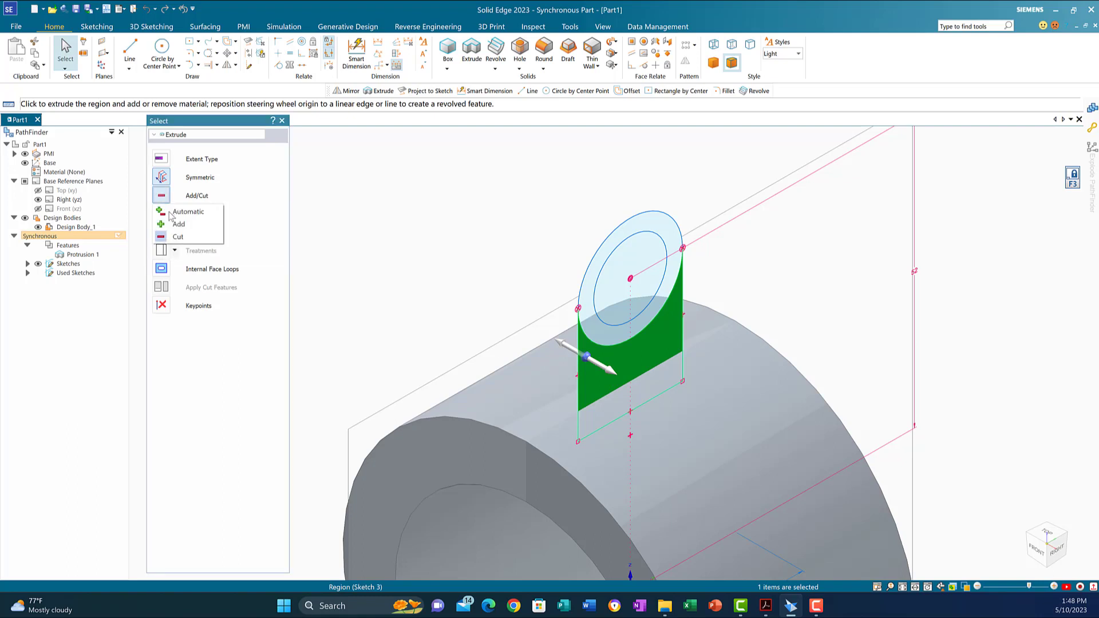
click(177, 224)
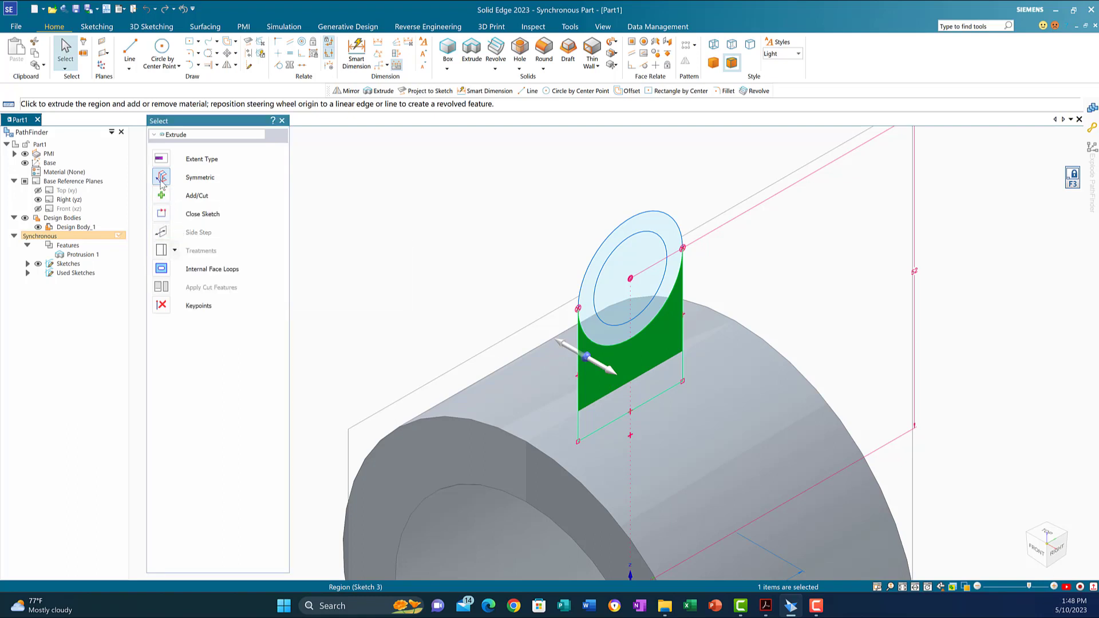
click(600, 368)
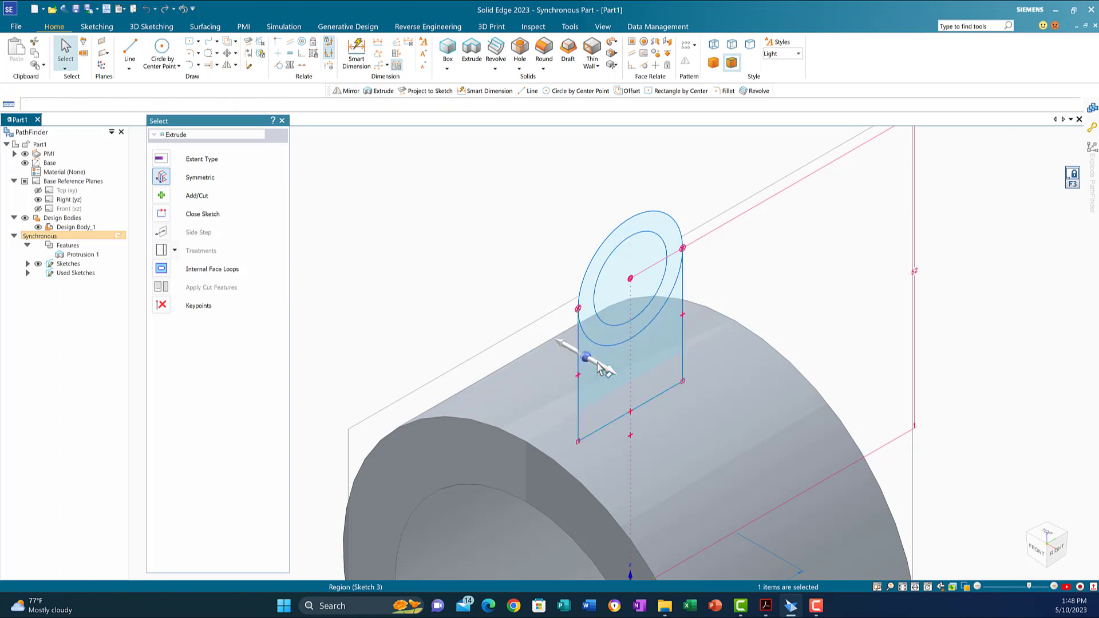
right_click(517, 303)
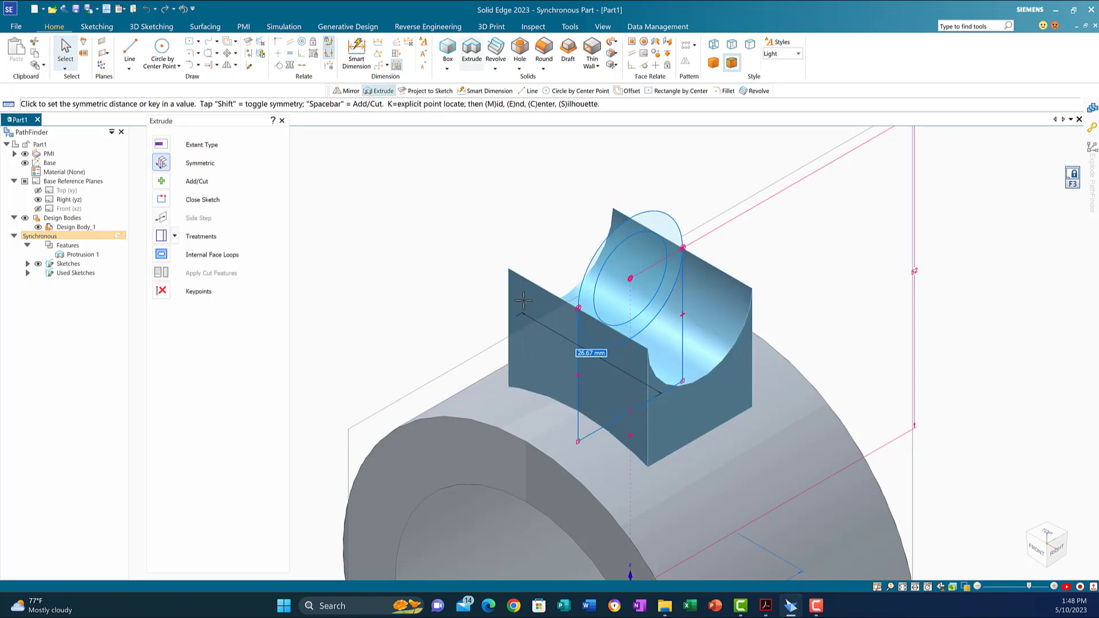
text(30)
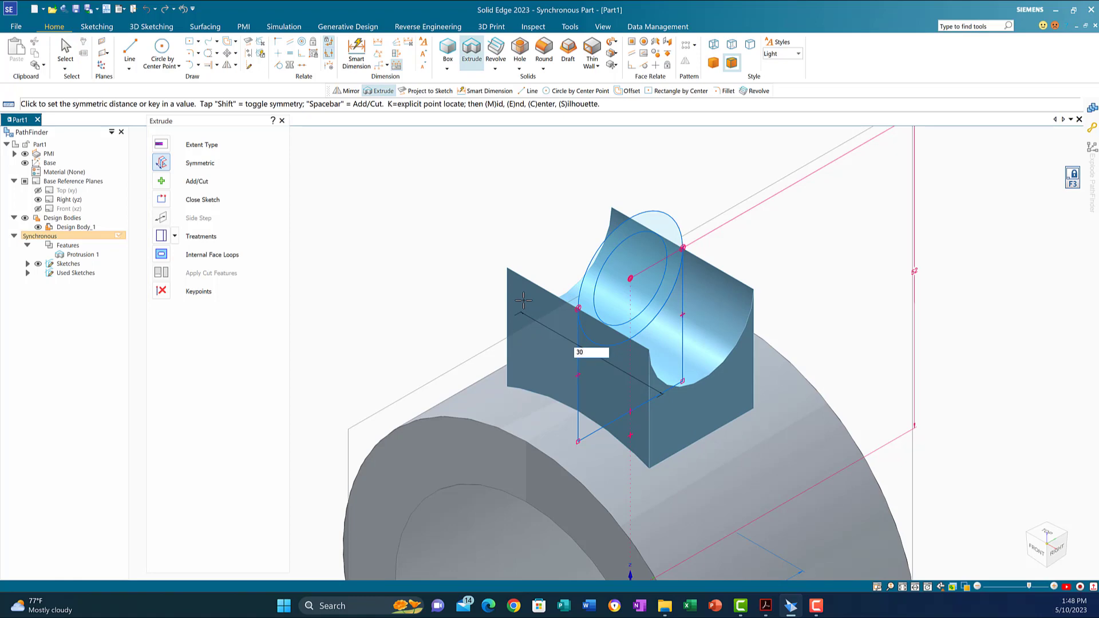
key(Return)
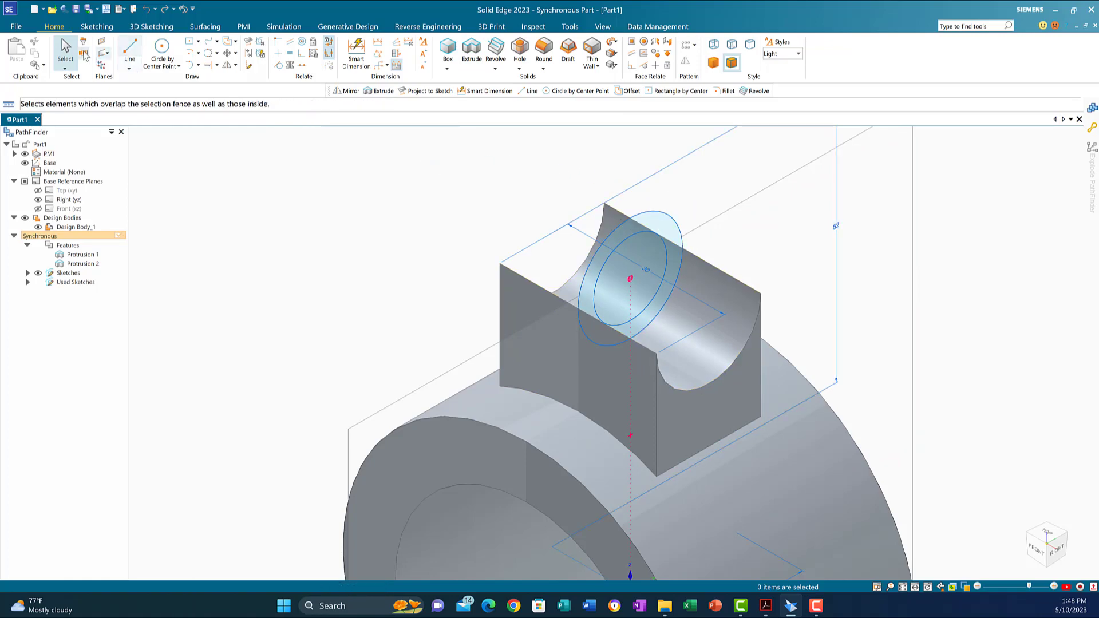
Extrude the ring between the lug's two concentric circles symmetrically by 38 mm as added material
click(660, 229)
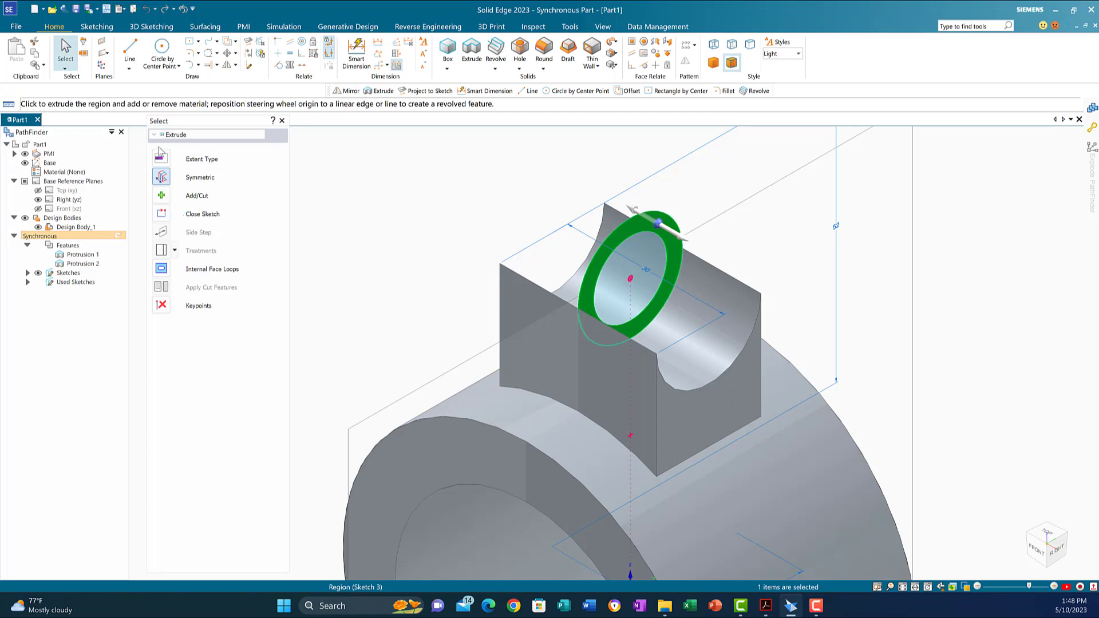
click(676, 232)
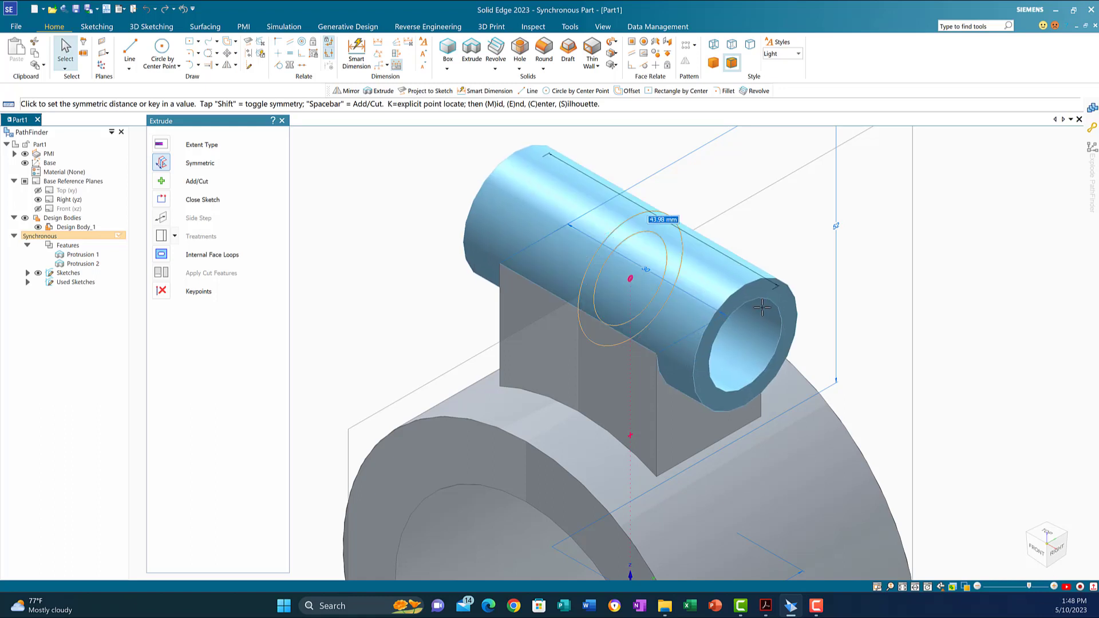
text(38)
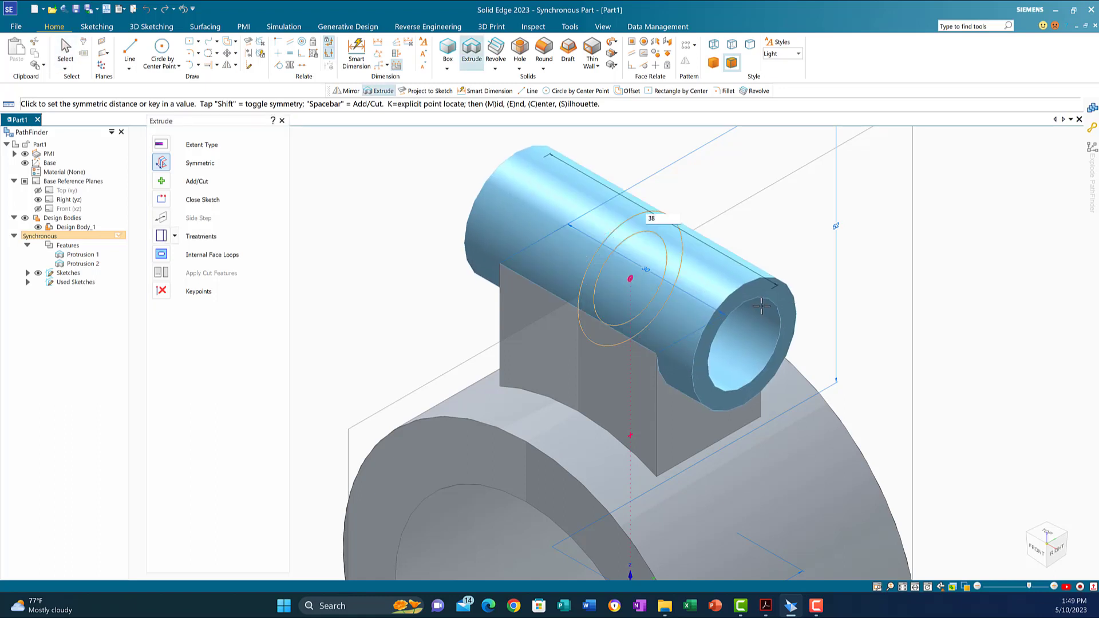
key(Return)
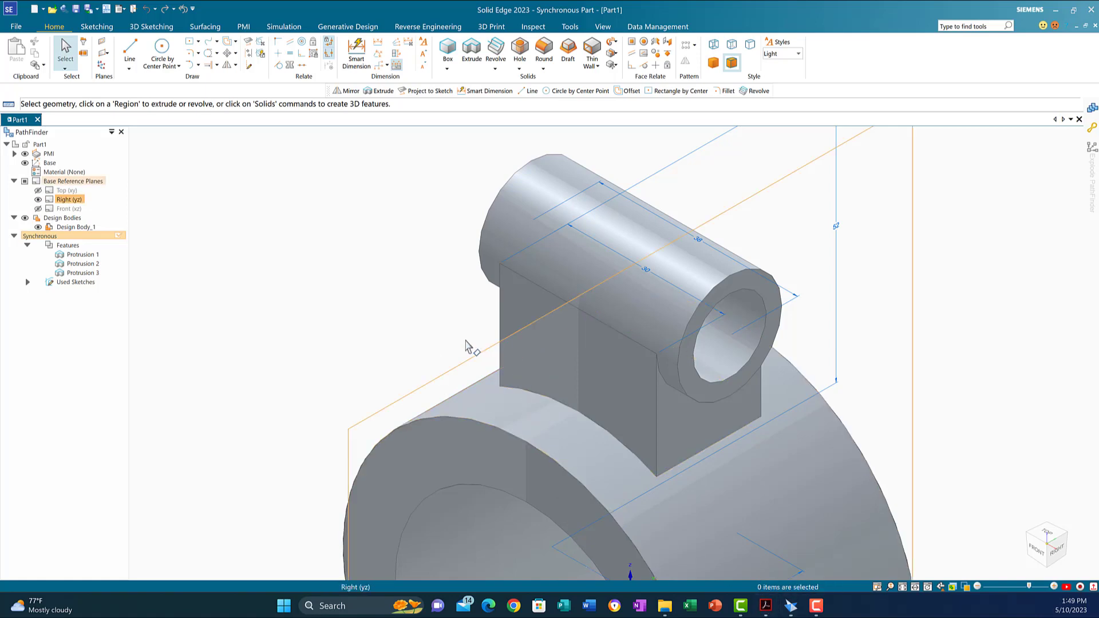
Check the slot size in the Exercise 1 PDF drawing, return to Solid Edge and lock the large cylinder's front face for a centre rectangle
click(766, 605)
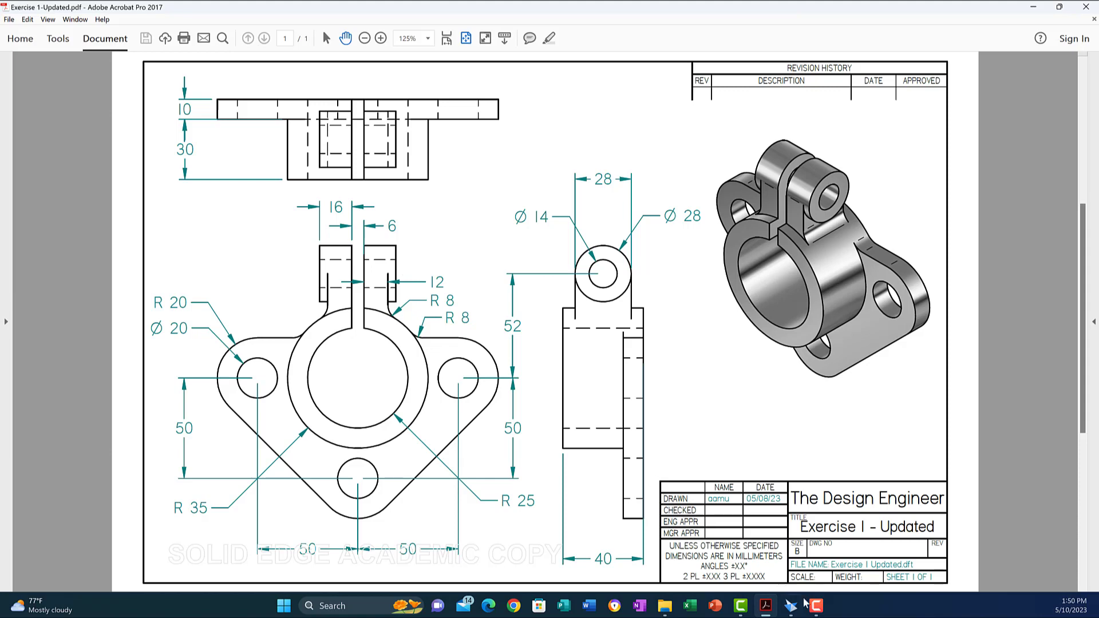
click(790, 607)
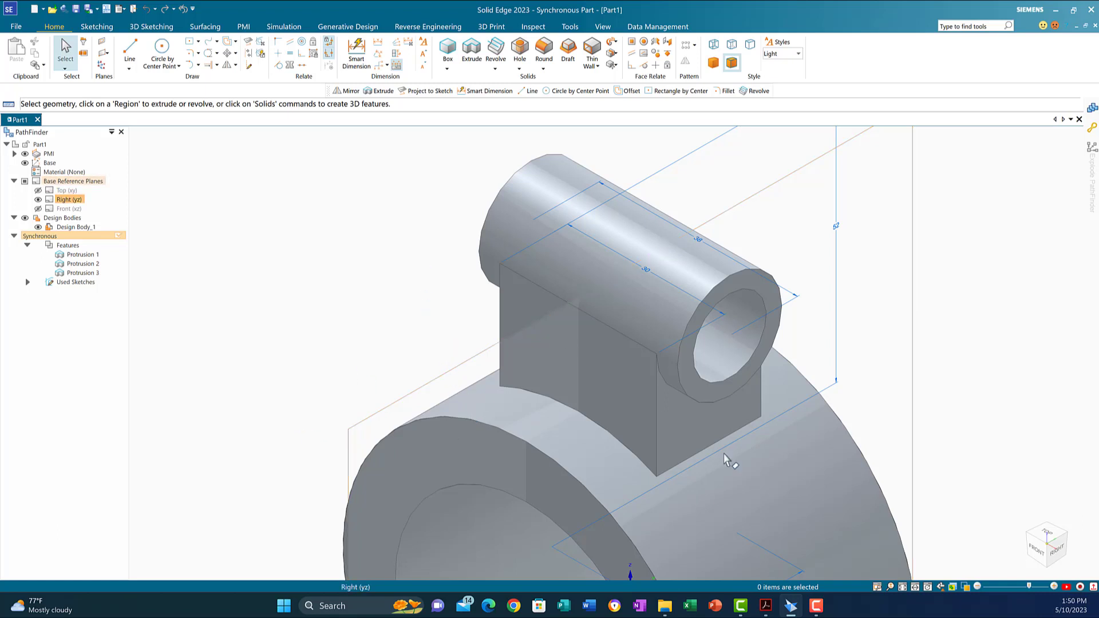
click(199, 42)
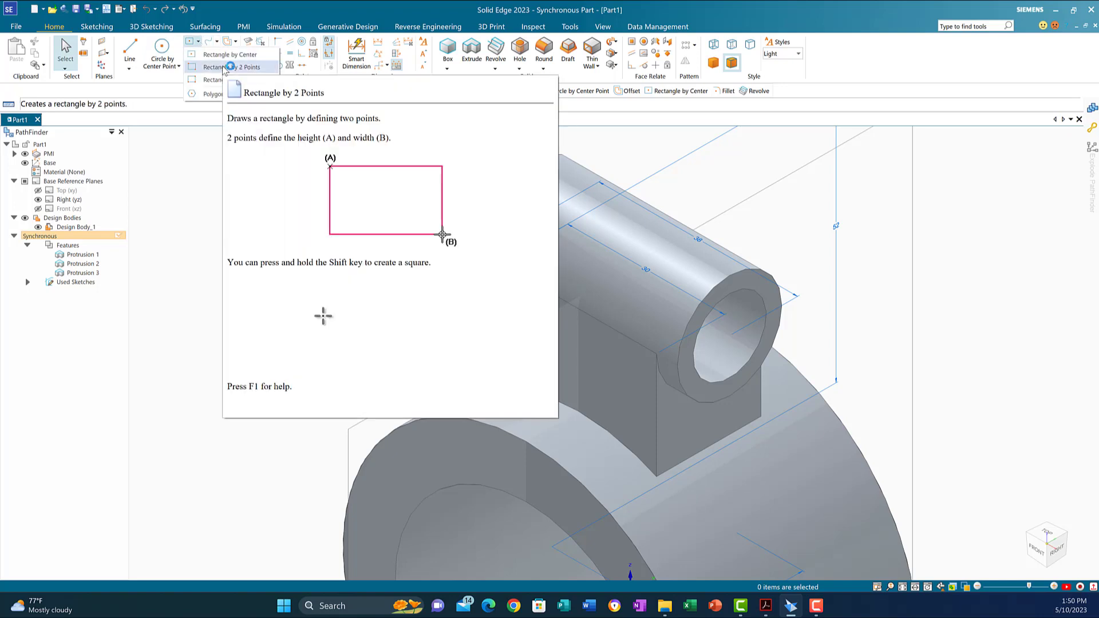
click(223, 55)
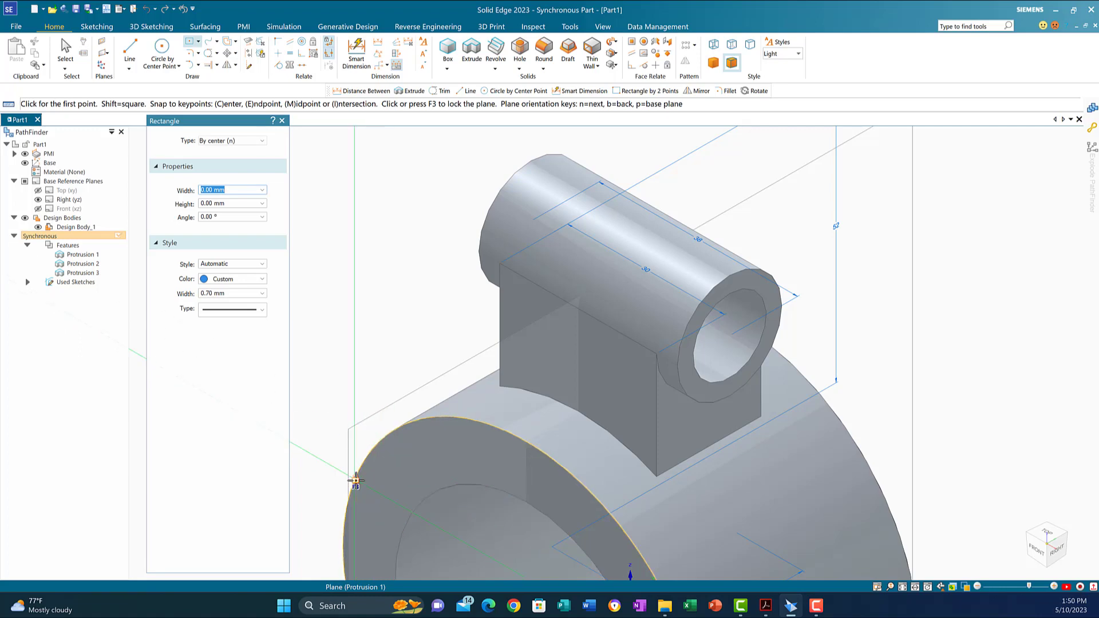
key(F3)
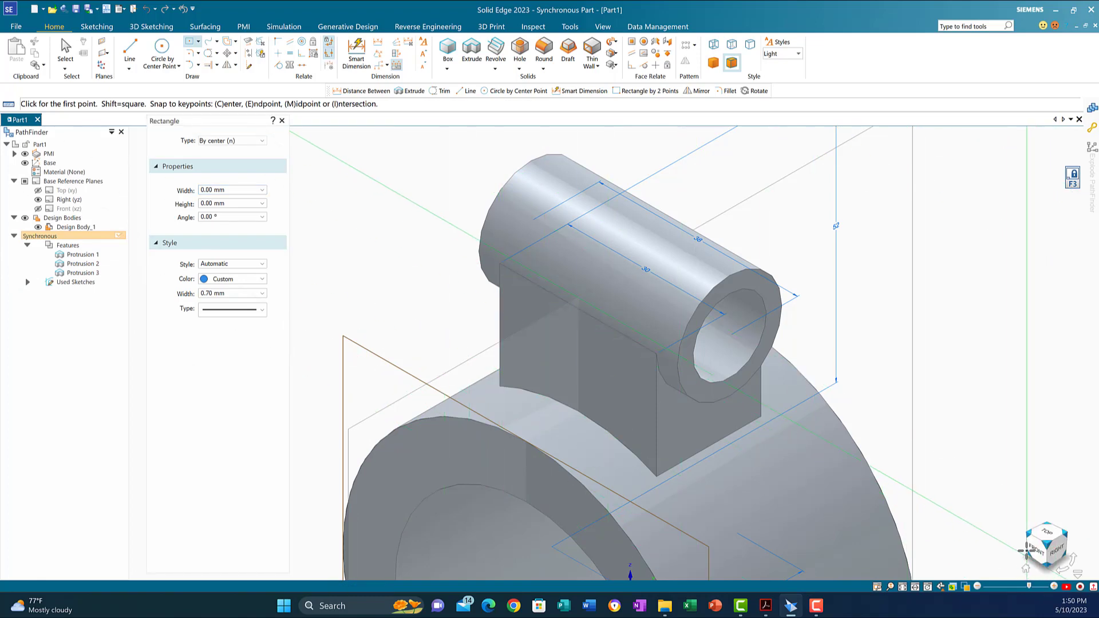
click(1028, 549)
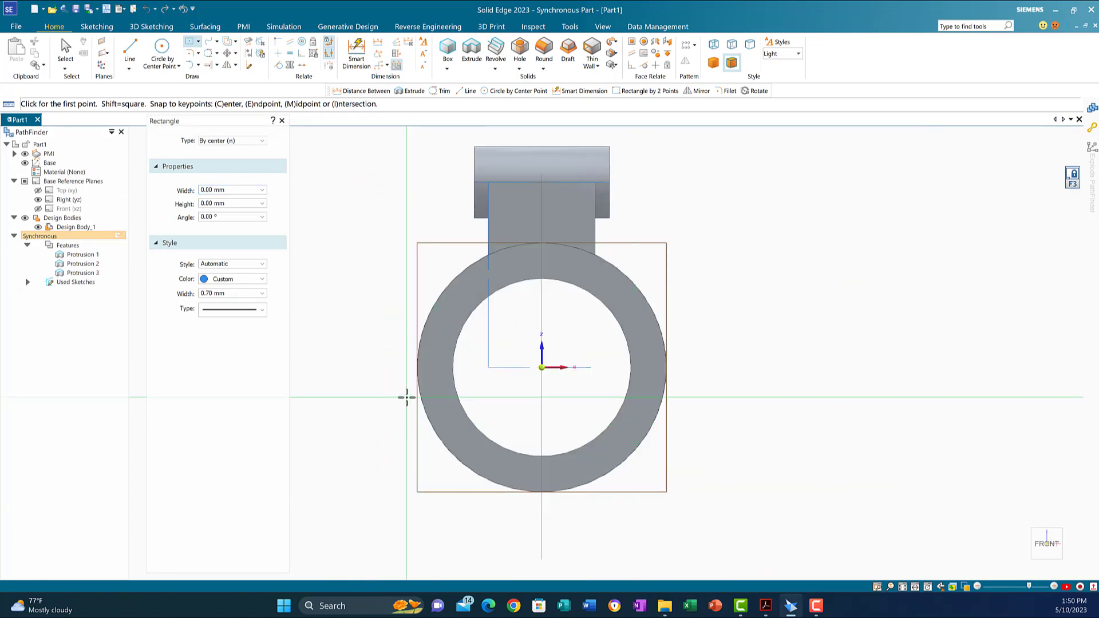
Place a 6 mm wide, 60 mm high centre rectangle on the midpoint of the lug block's upper horizontal edge
click(916, 587)
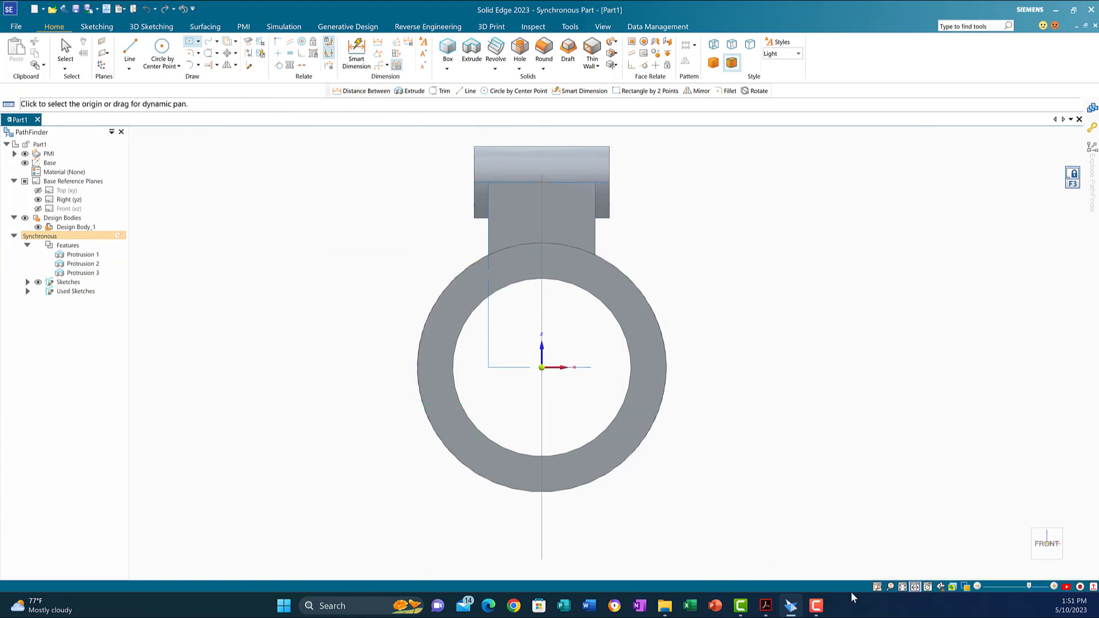
click(877, 587)
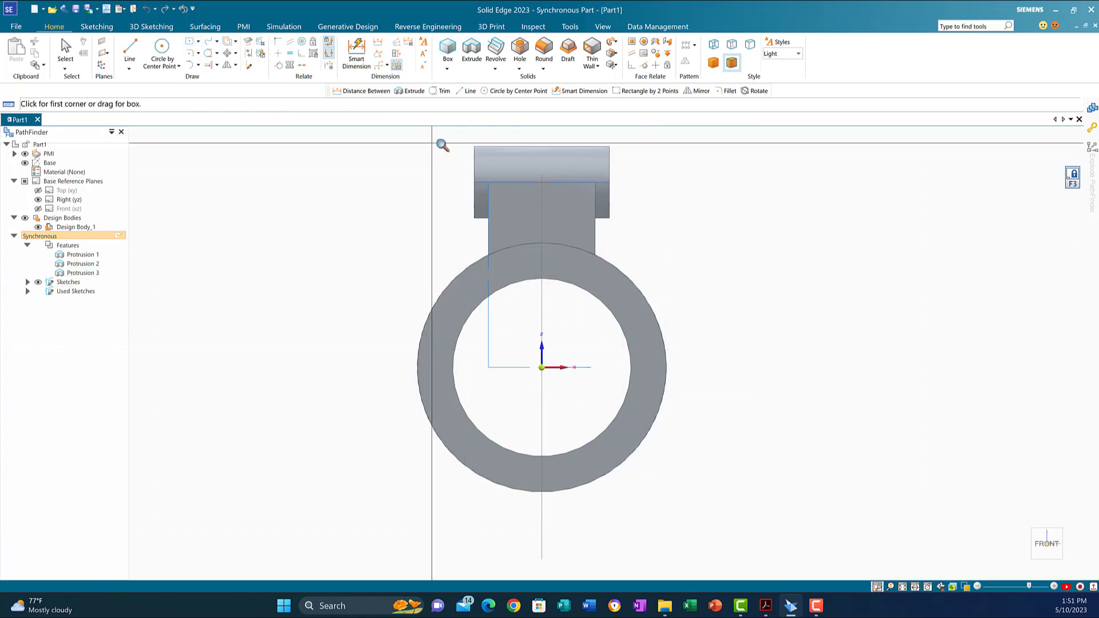
drag(448, 143, 604, 324)
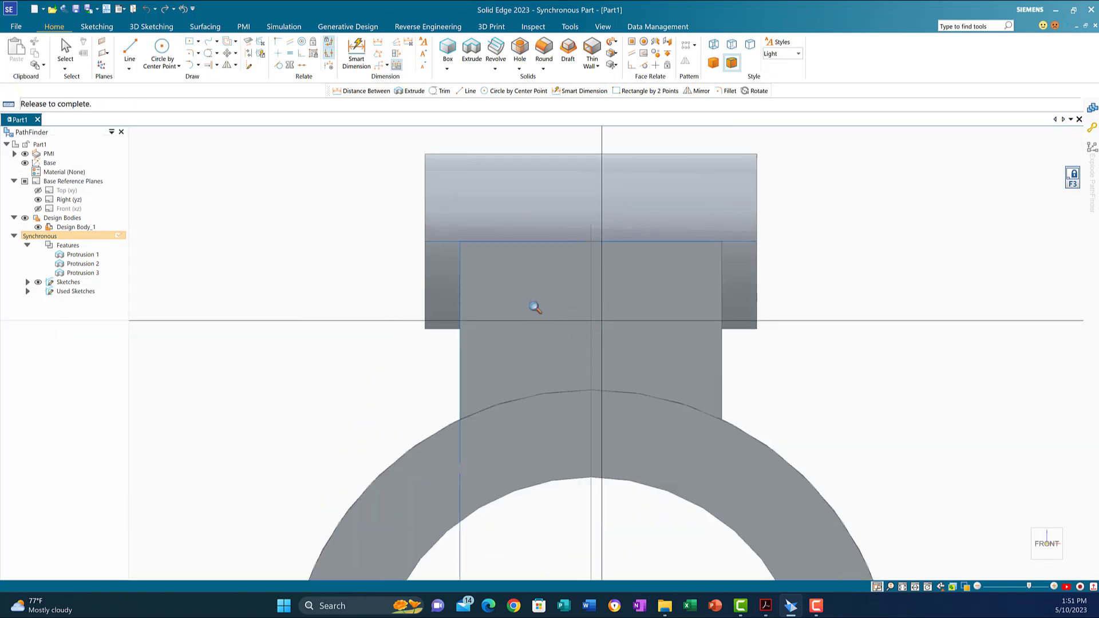
click(197, 42)
click(213, 55)
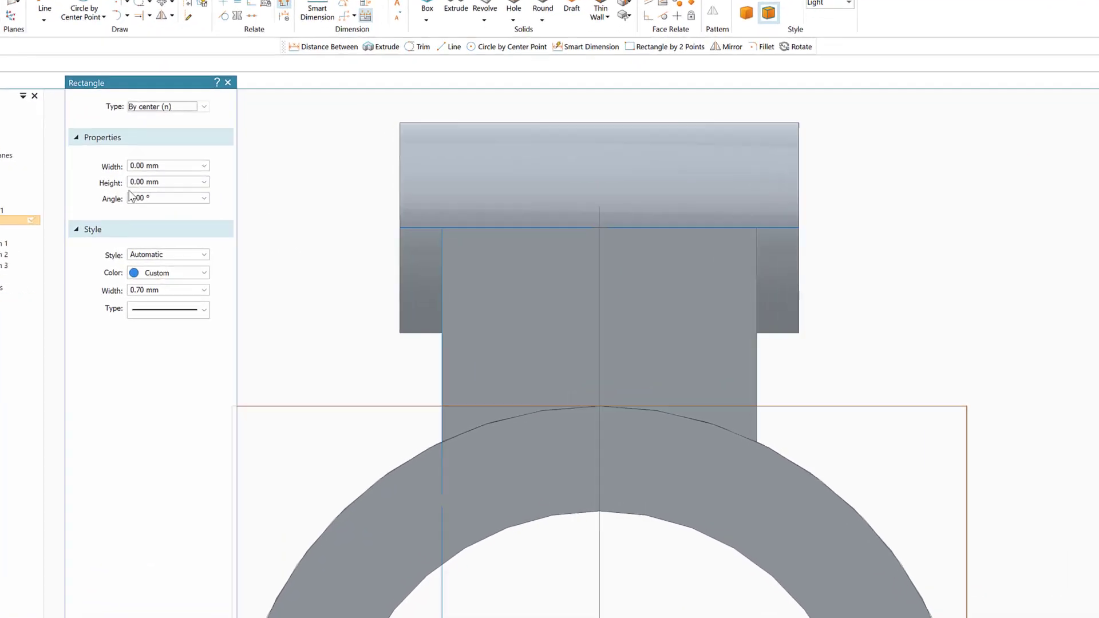
click(129, 166)
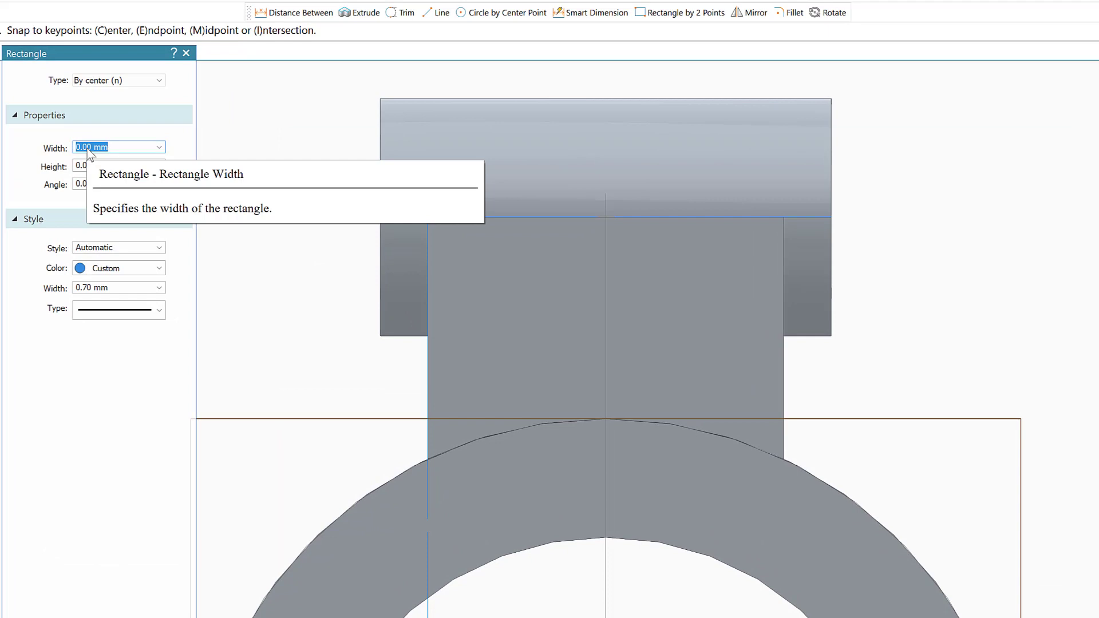
text(6)
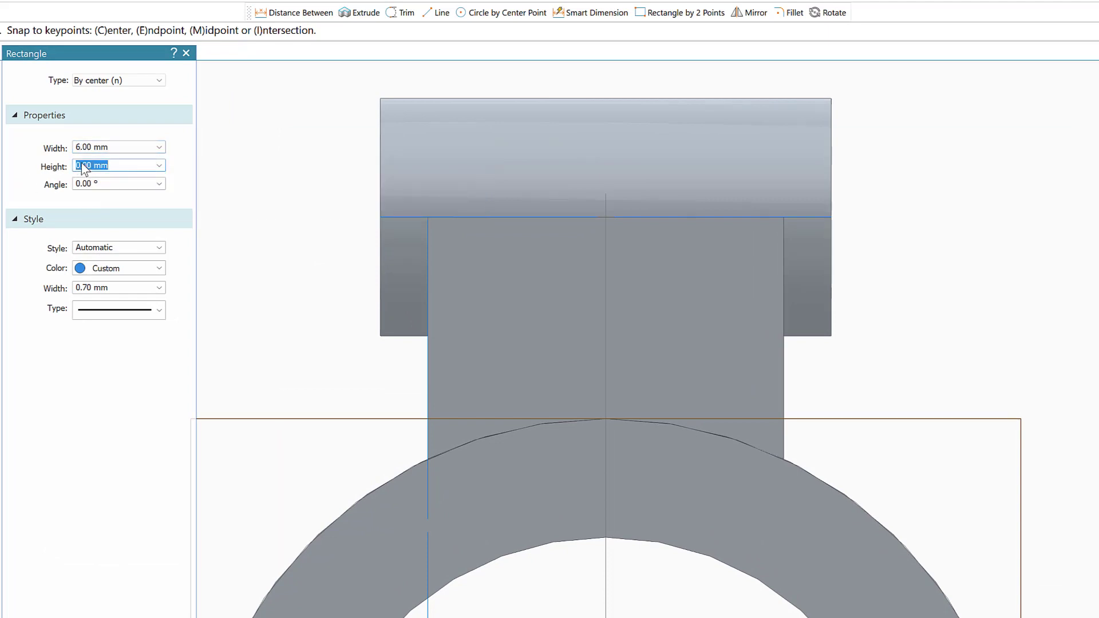
click(82, 162)
text(60)
key(Return)
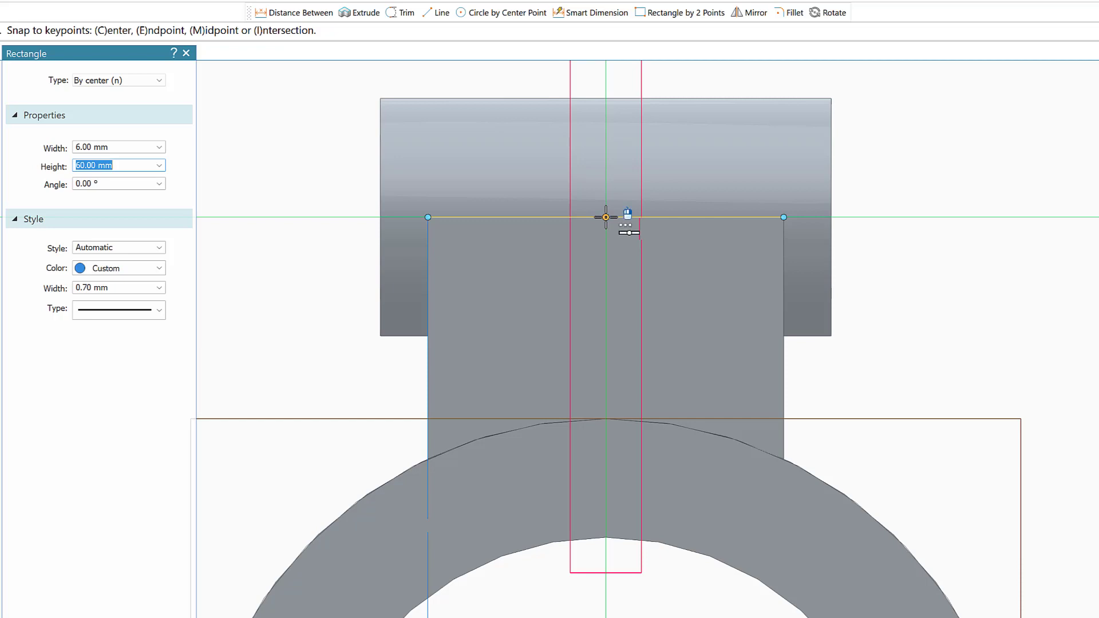
click(606, 217)
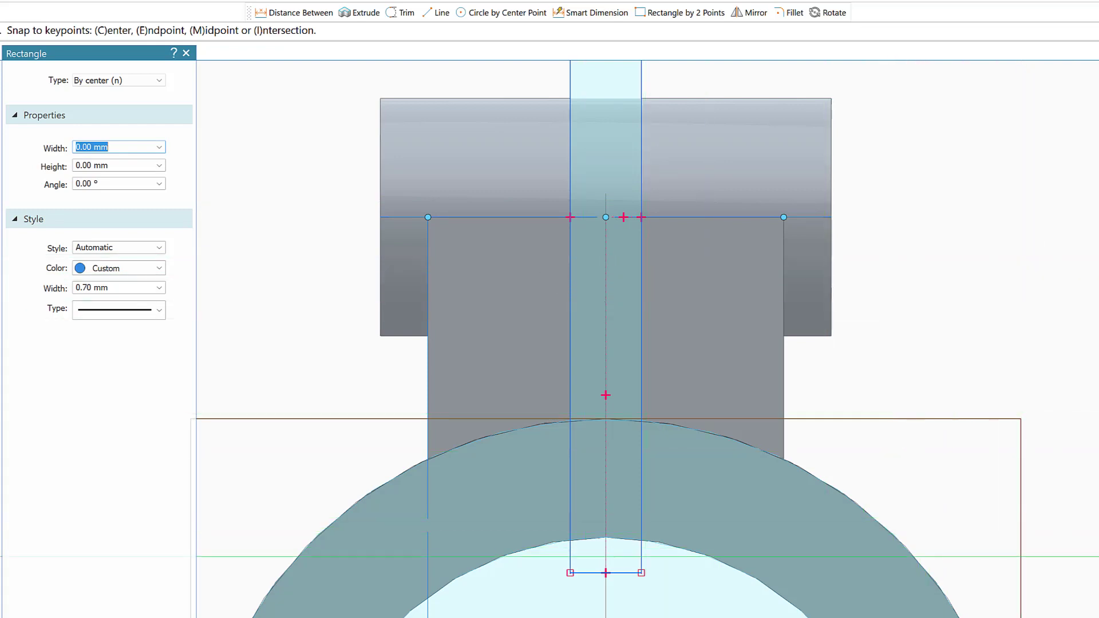
Cut the slot rectangle as a one-sided chain extrusion through the lug and upper cylinder wall, ending beyond the cylinder's rear face
key(ctrl+i)
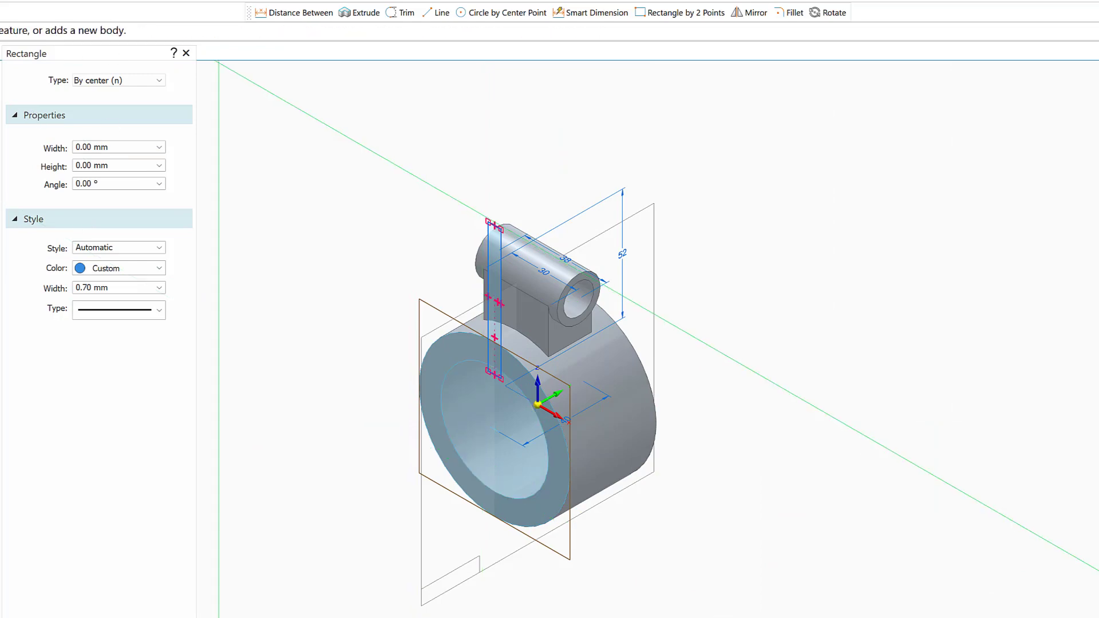
key(Escape)
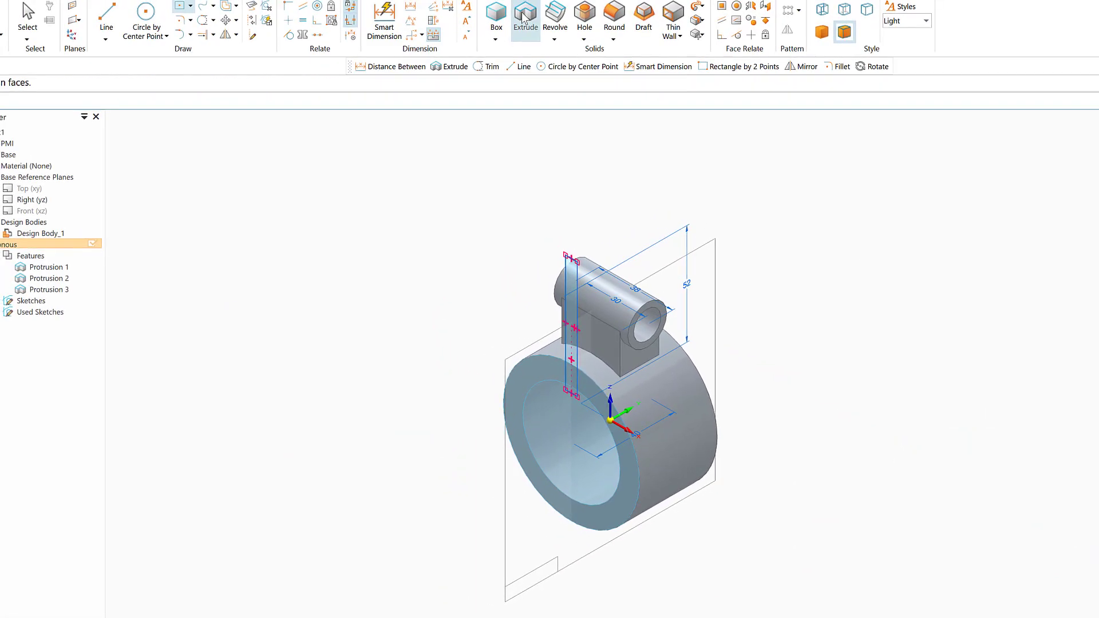
click(525, 20)
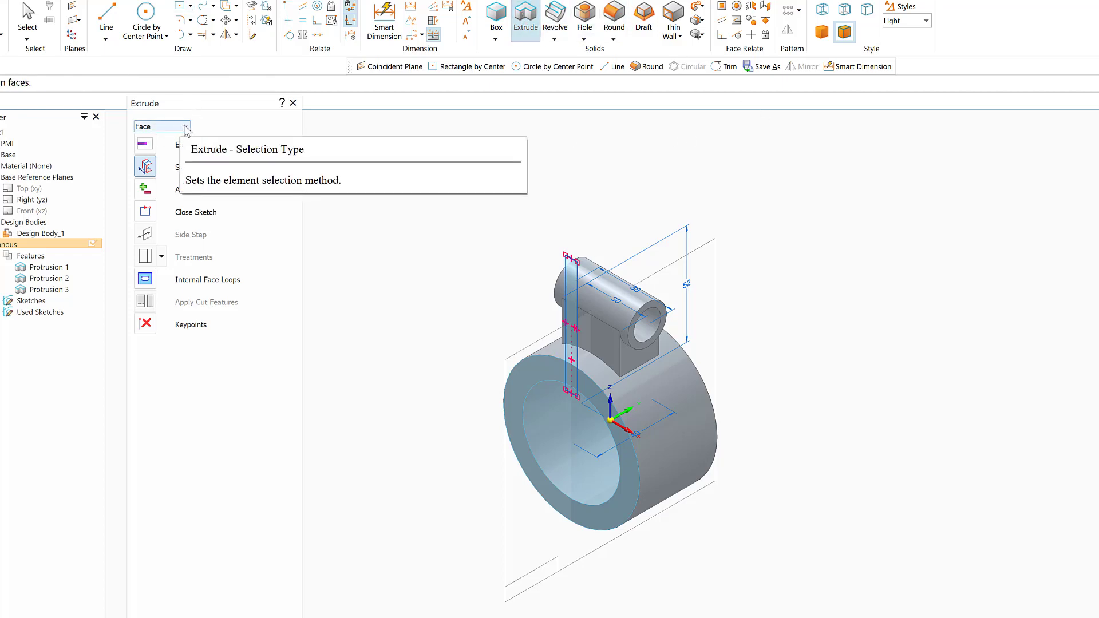
click(166, 127)
click(146, 146)
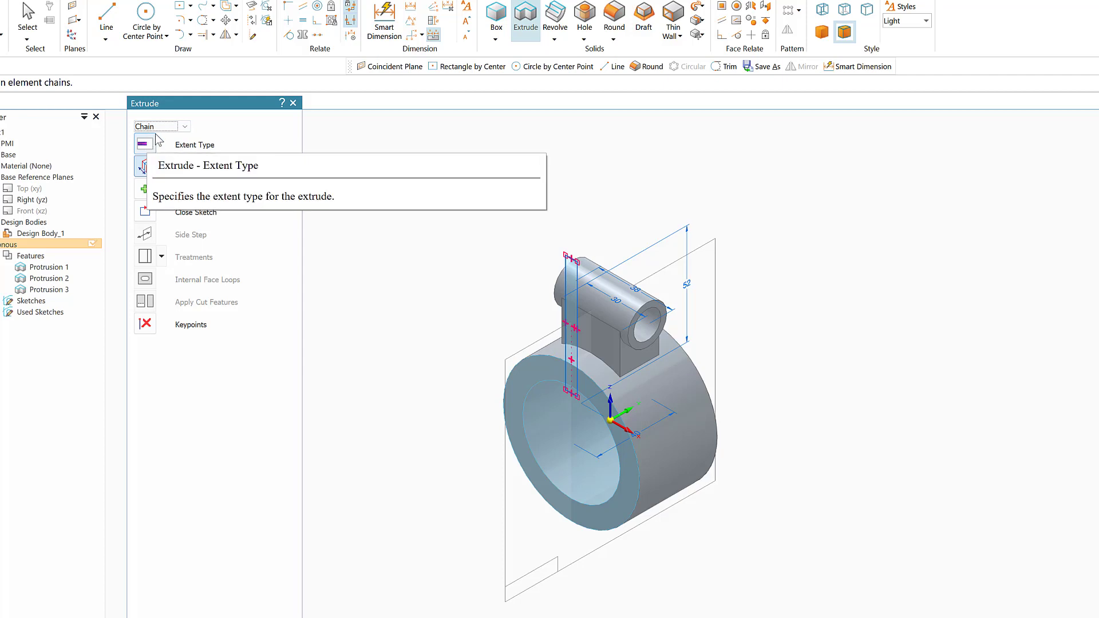
click(147, 168)
click(149, 190)
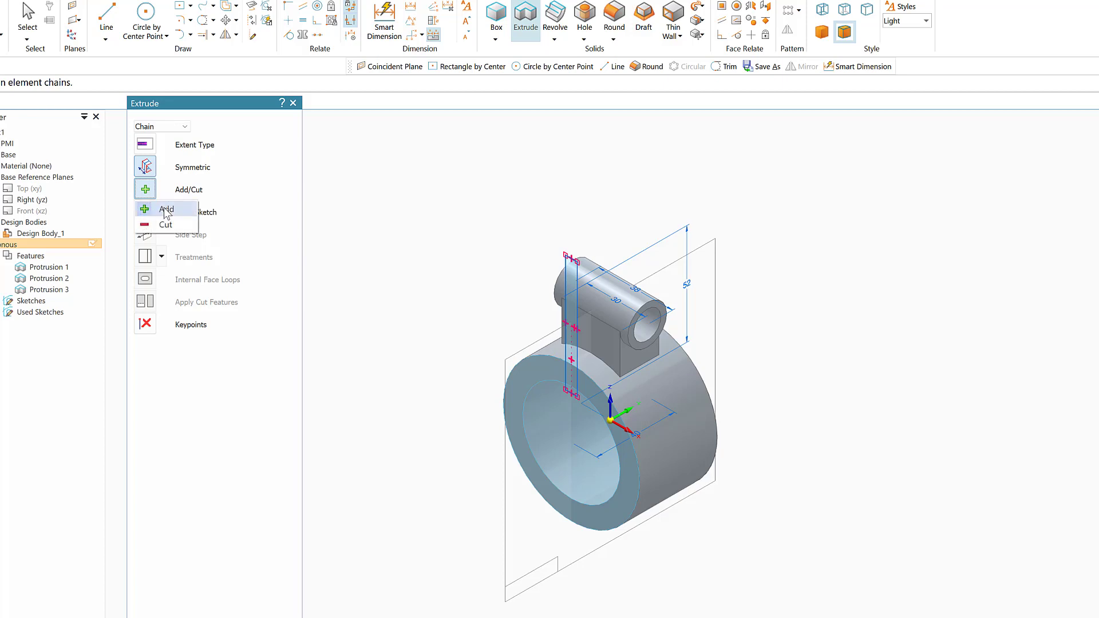
click(165, 224)
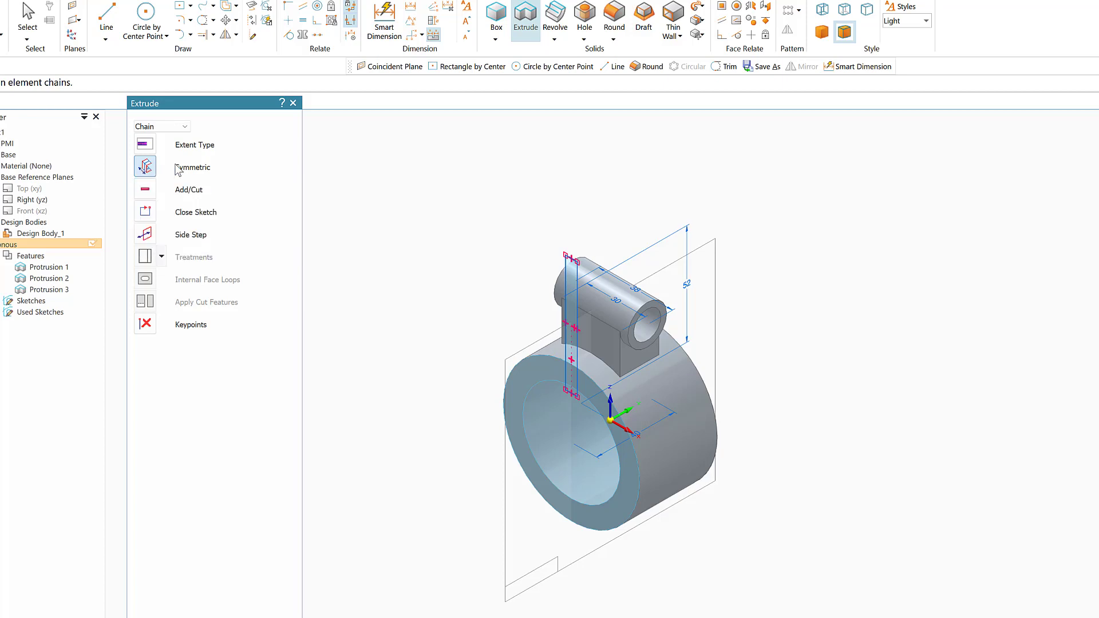
click(143, 166)
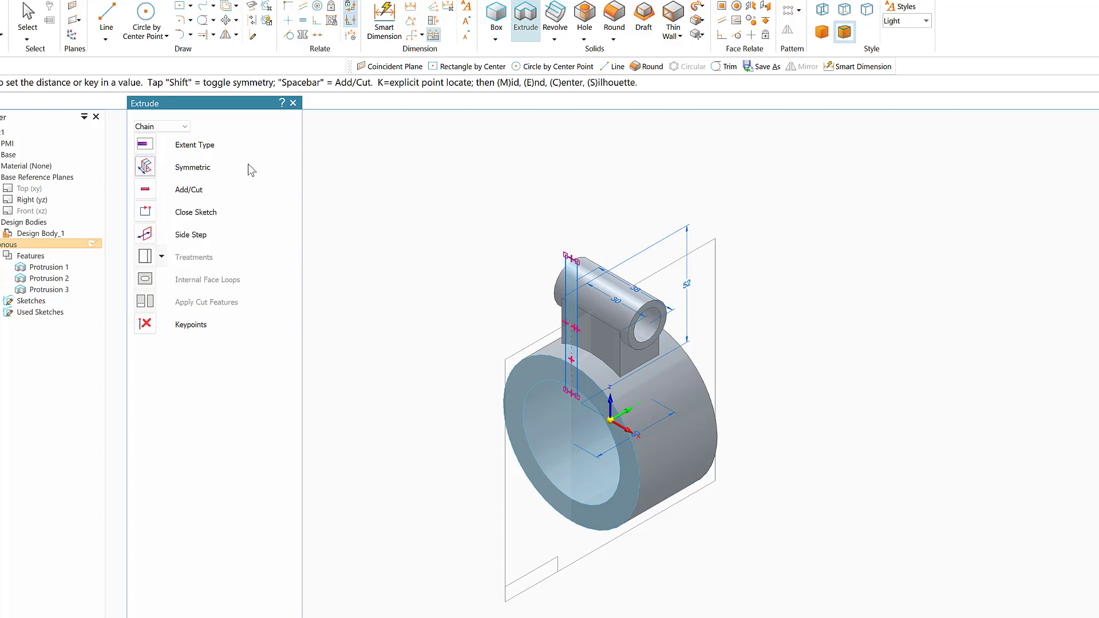
click(578, 295)
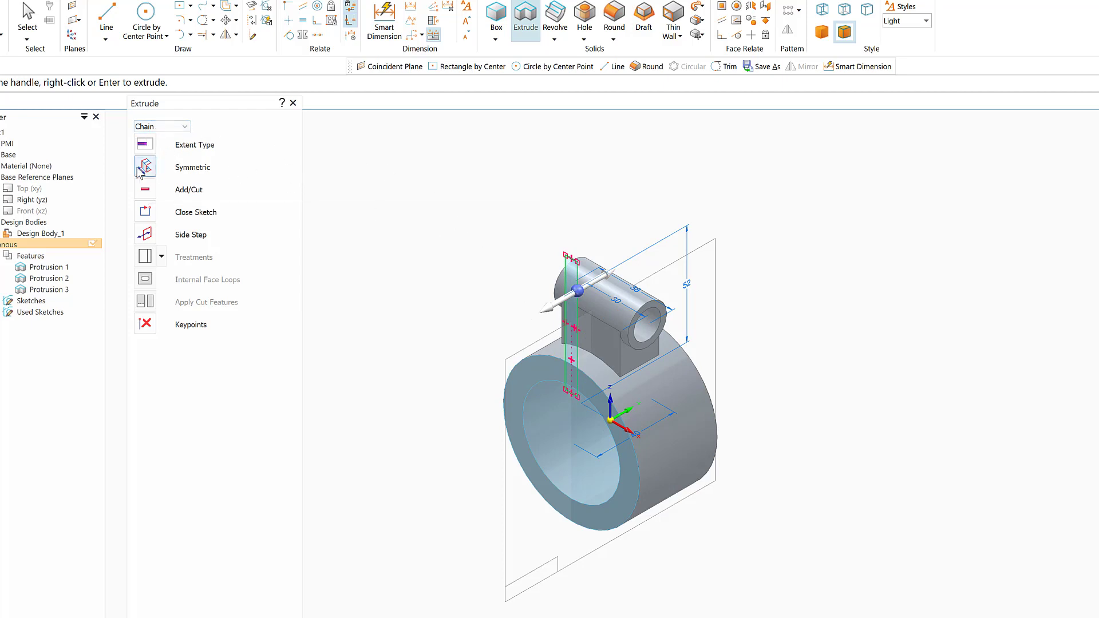
click(598, 286)
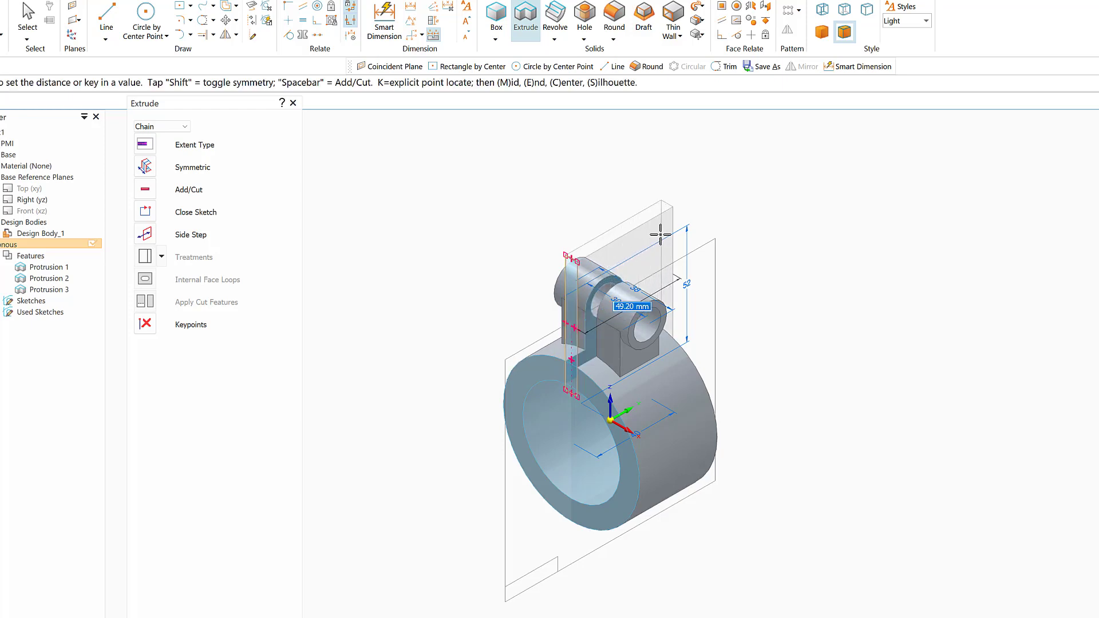
click(678, 221)
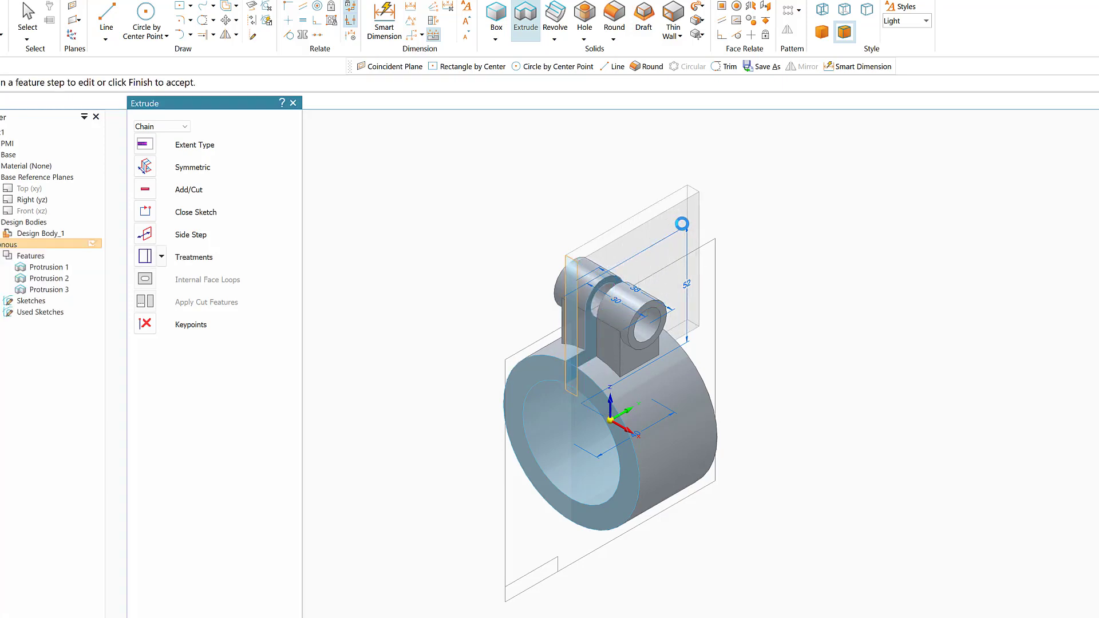
middle_drag(851, 279, 772, 516)
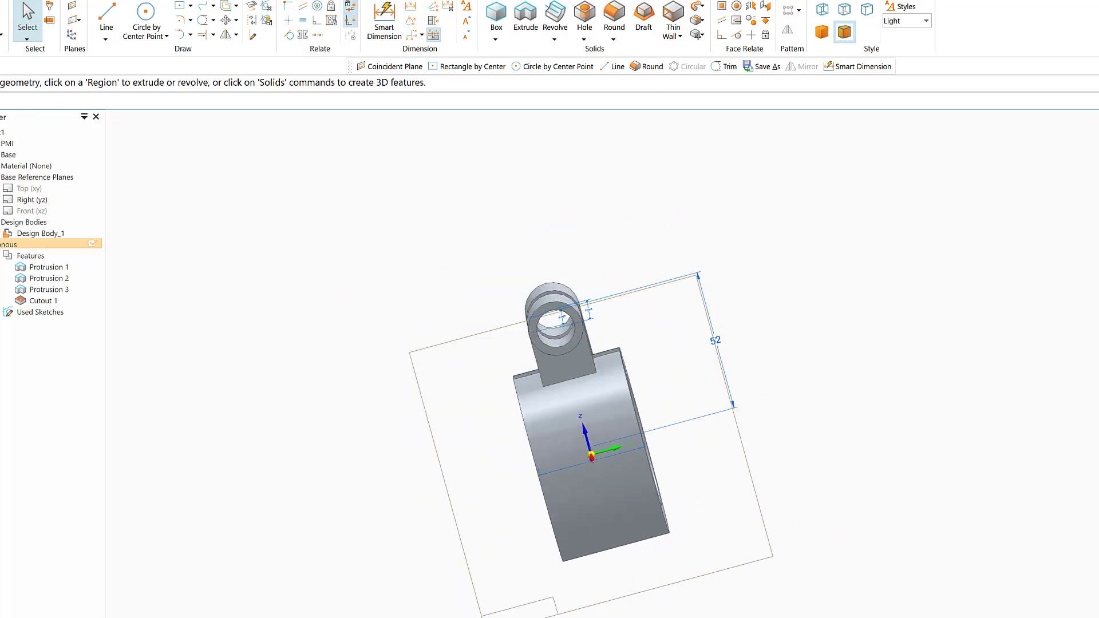
Check the flange dimensions in the Exercise 1 PDF drawing, return to Solid Edge and lock the large cylinder's rear face for centre-point circles
key(alt+Tab)
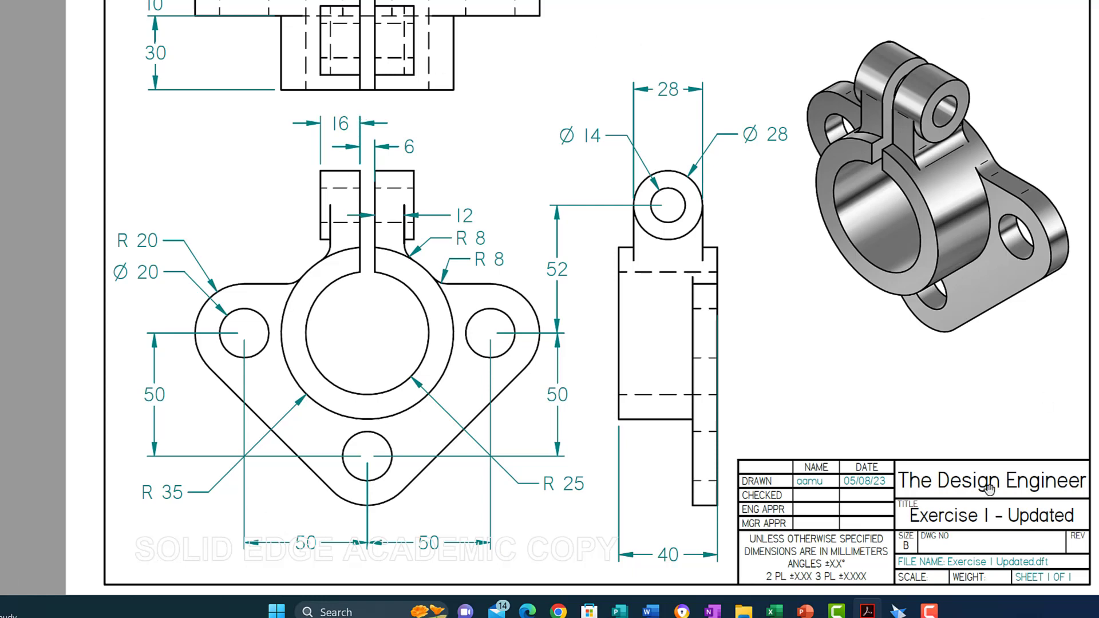
key(alt+Tab)
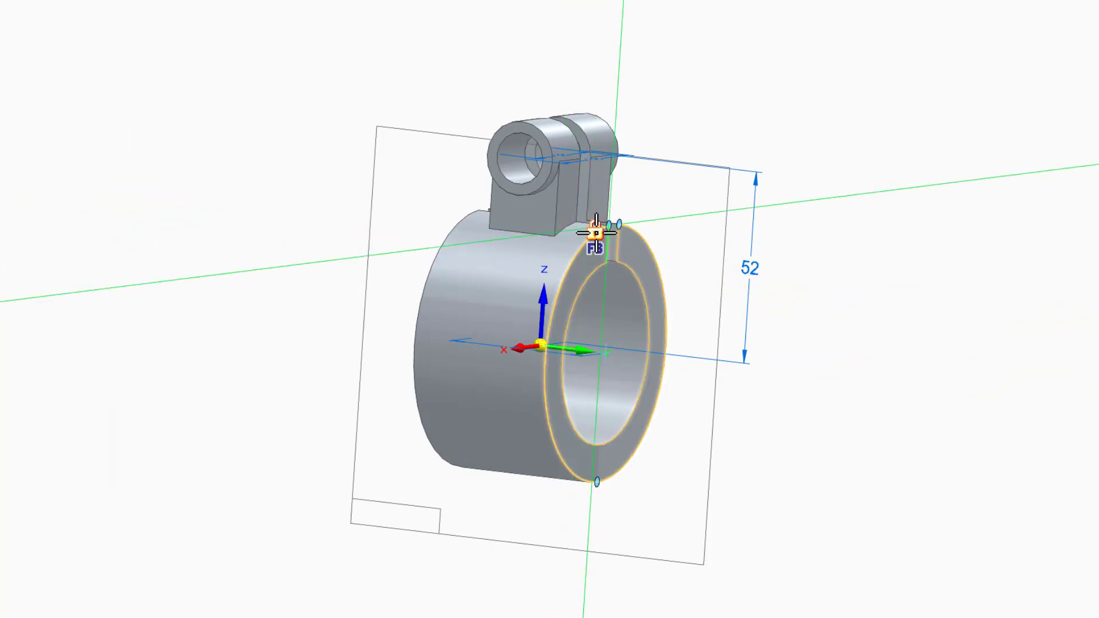
click(596, 232)
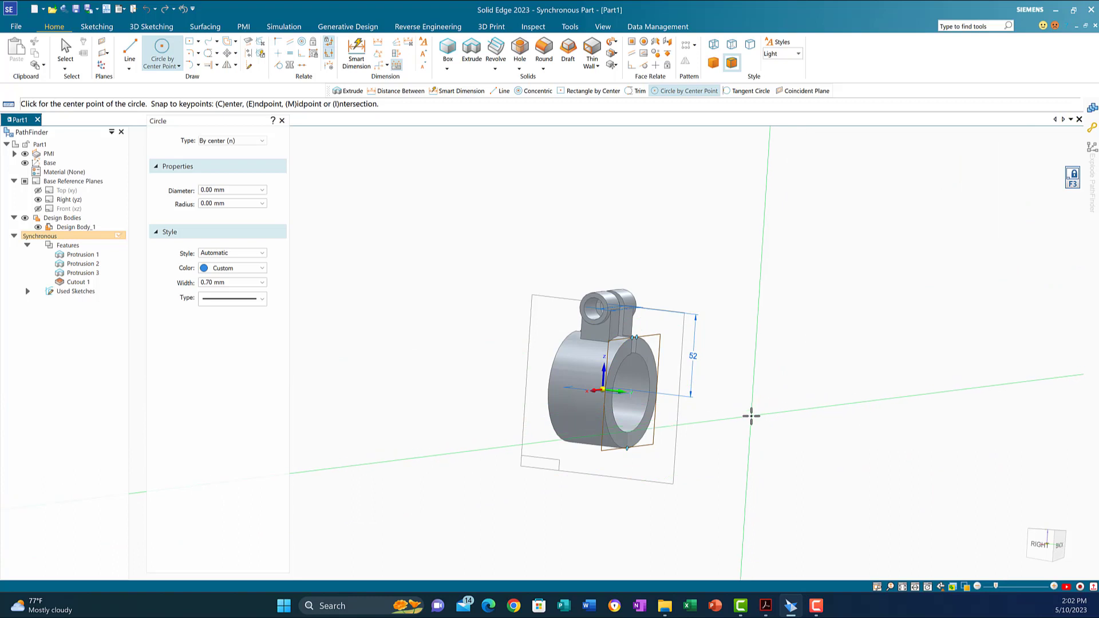
Draw two 20 mm diameter circles outside the large cylinder, one horizontally aligned with the origin and one vertically below it
mouse_move(754, 410)
middle_down()
mouse_move(803, 428)
mouse_move(836, 420)
mouse_move(861, 432)
mouse_move(867, 446)
mouse_move(849, 454)
middle_up()
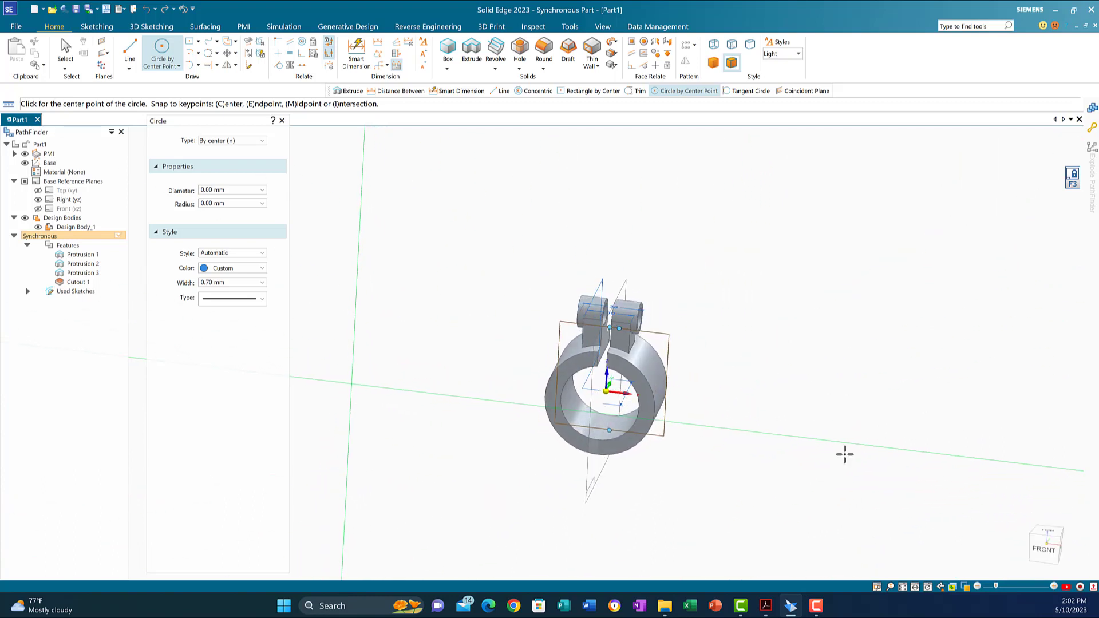
scroll(837, 498, down, 3)
click(1044, 548)
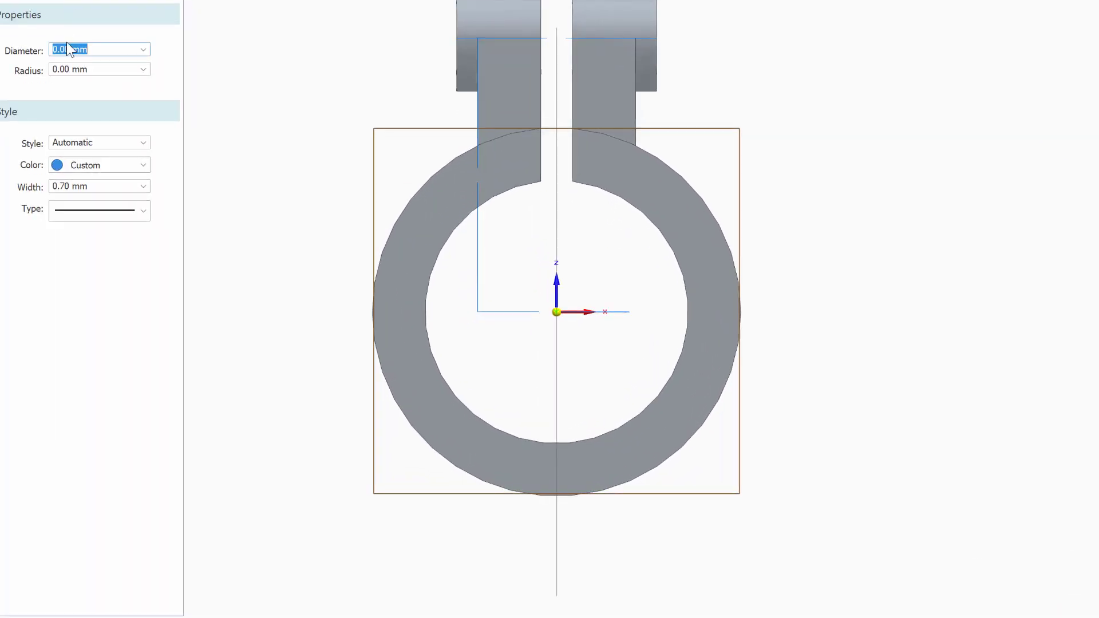
text(20)
key(Return)
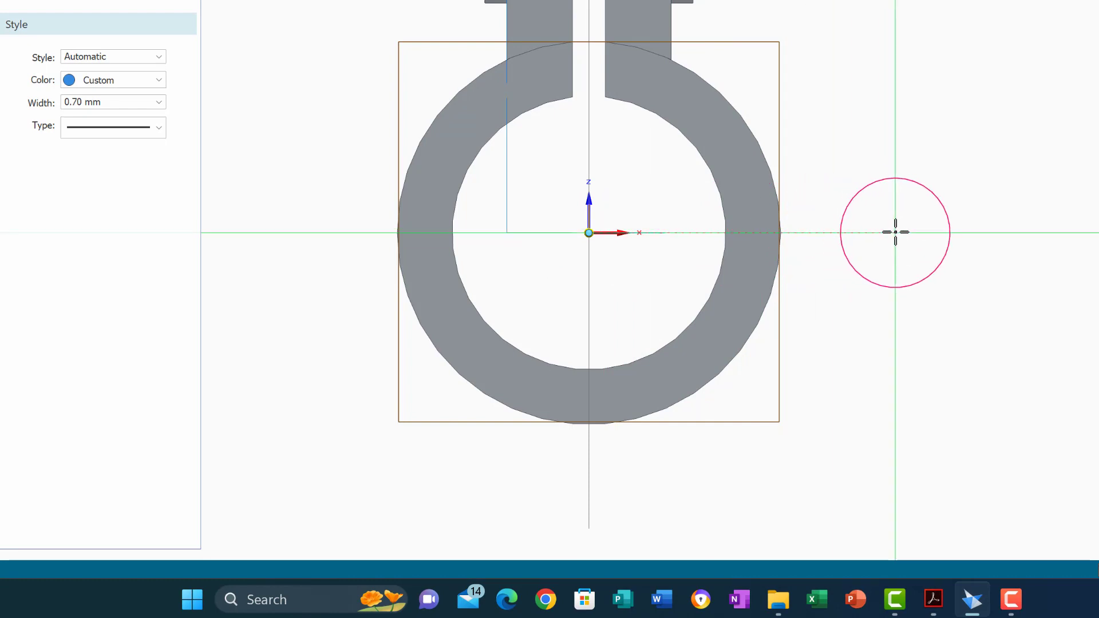
click(896, 232)
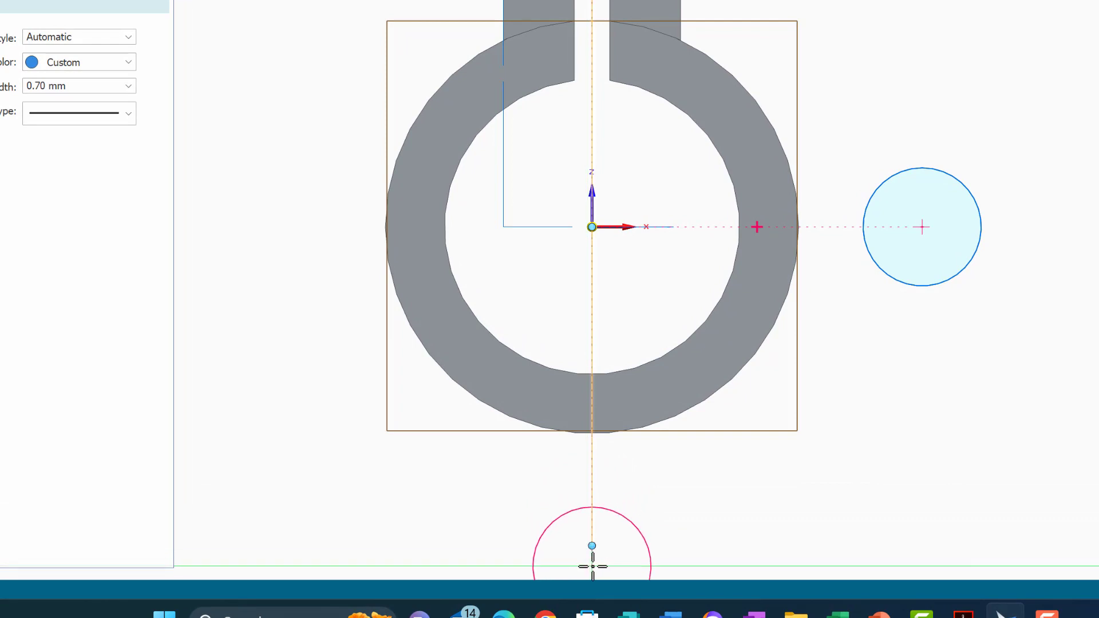
click(593, 567)
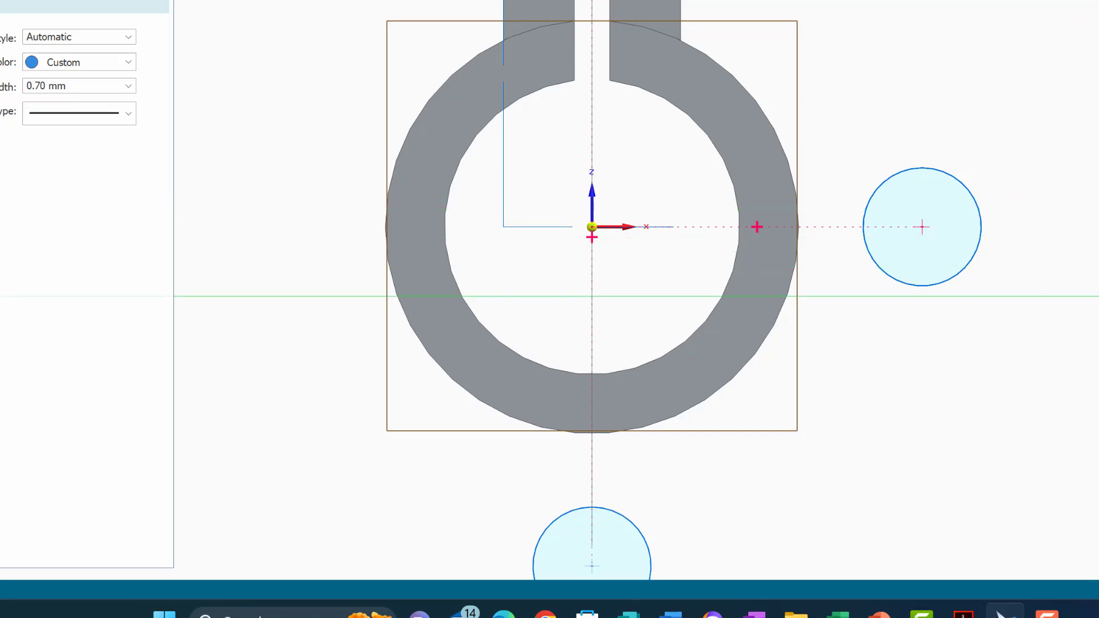
Add a concentric 40 mm diameter circle around each of the two 20 mm circles
middle_drag(1098, 296, 1087, 309)
middle_drag(636, 286, 810, 284)
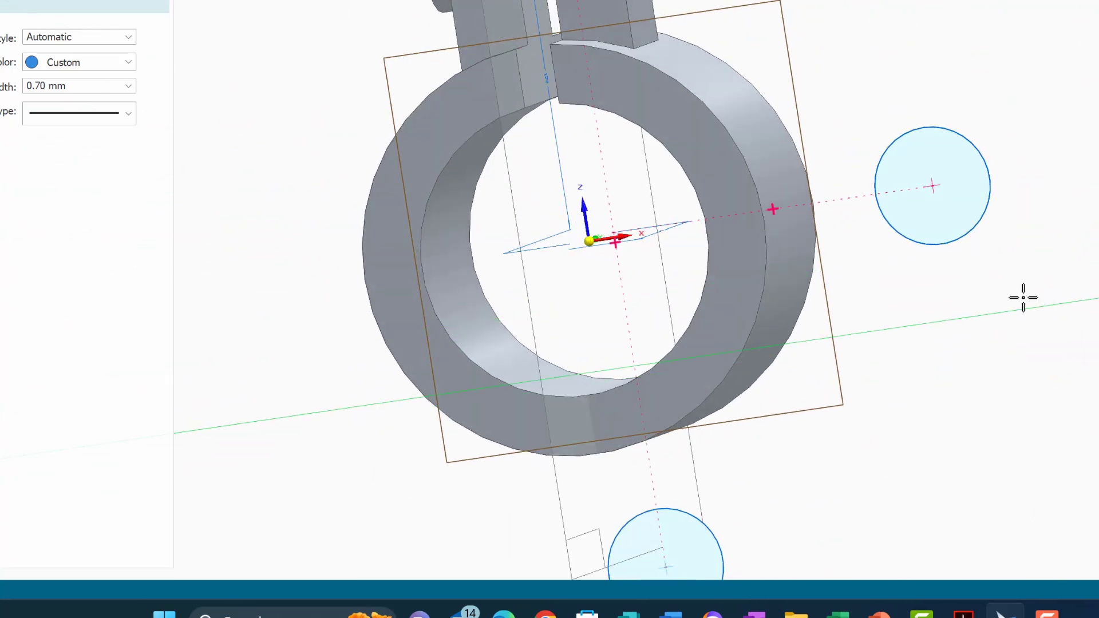
scroll(1011, 301, down, 3)
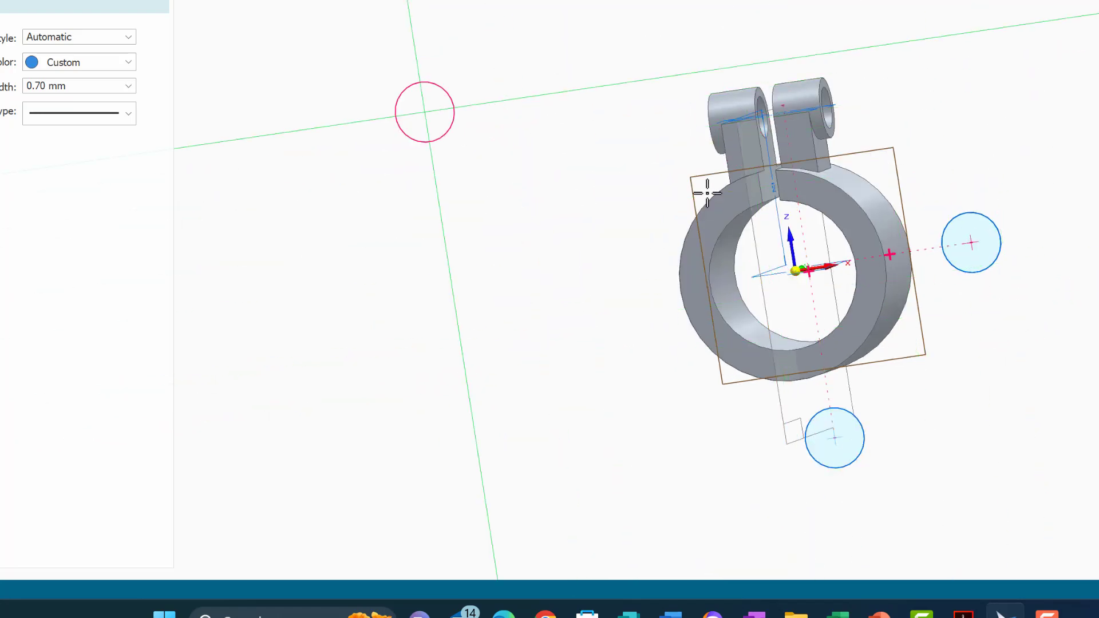
key(ctrl+h)
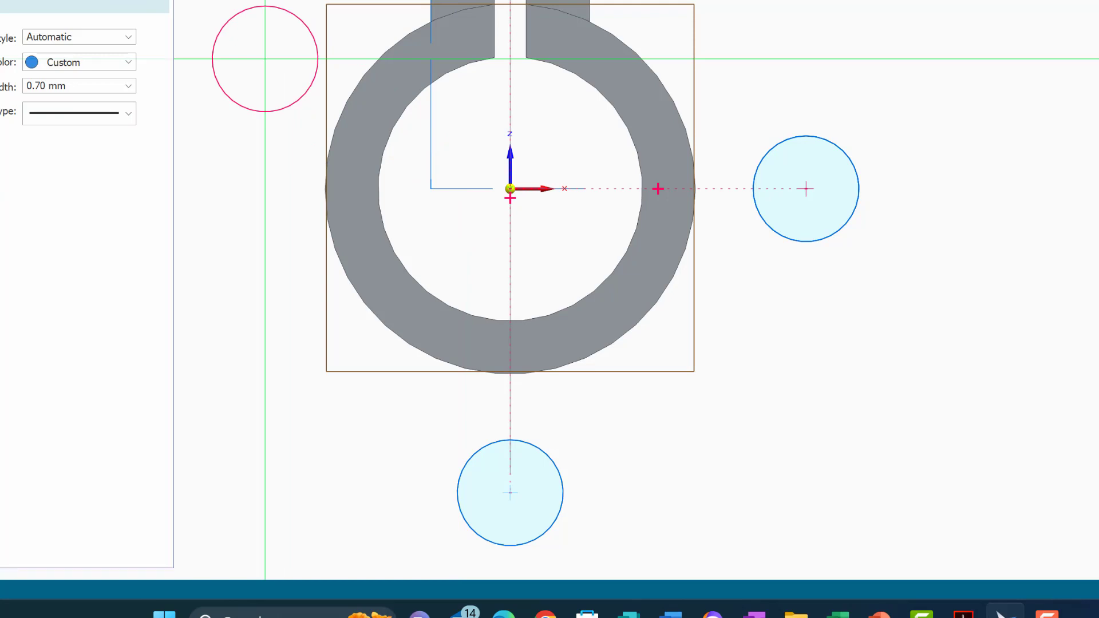
key(Return)
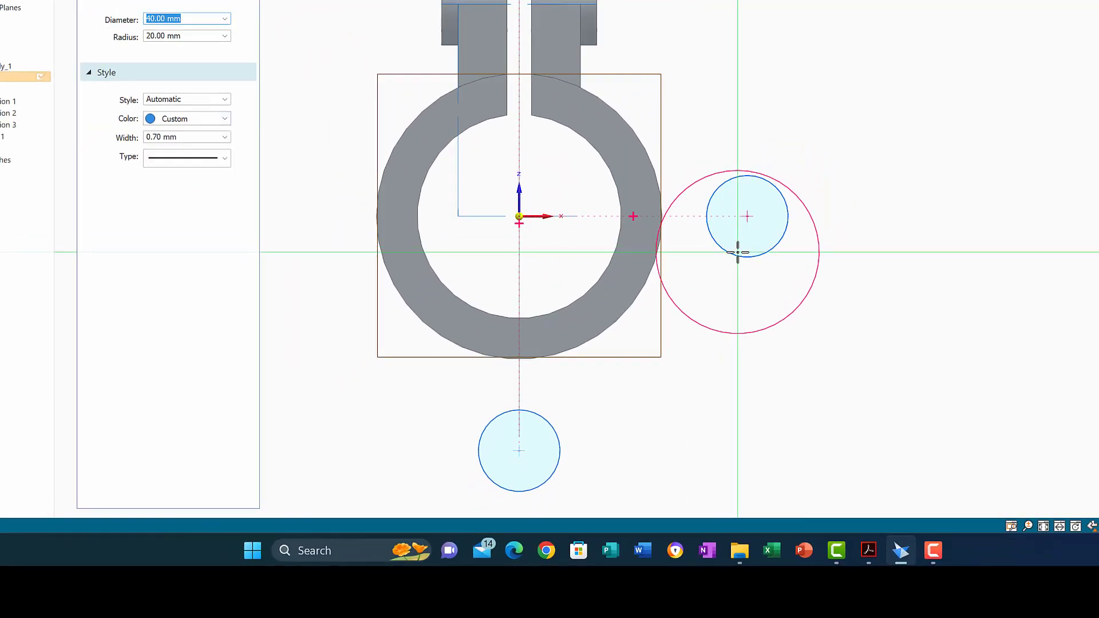
click(748, 215)
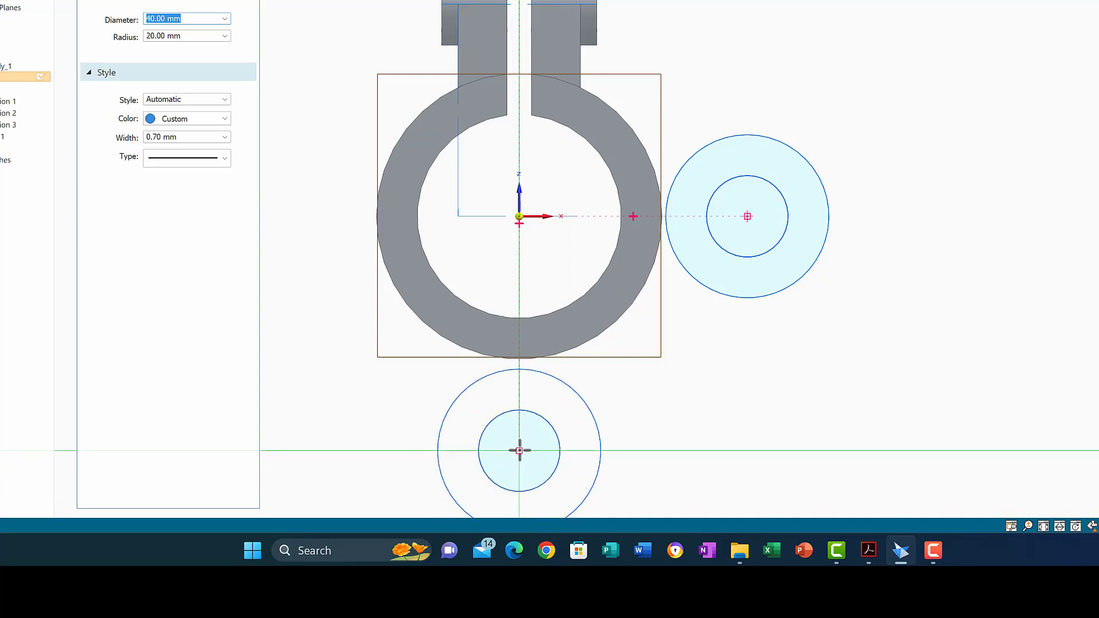
click(520, 451)
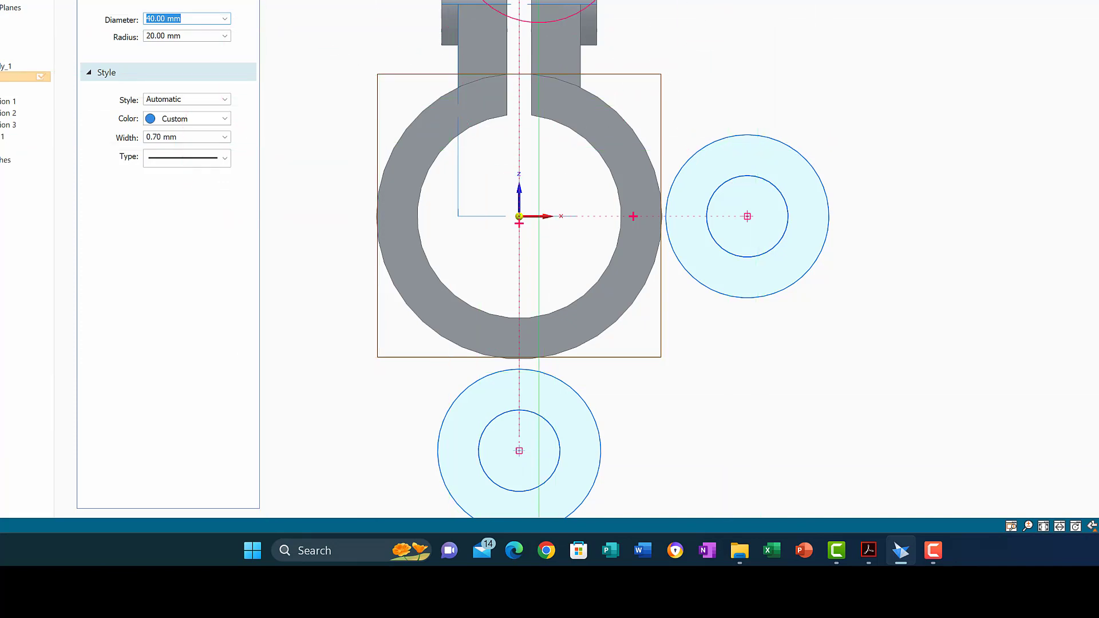
Dimension the outer and inner diameters of the concentric circles beside the large cylinder
key(Escape)
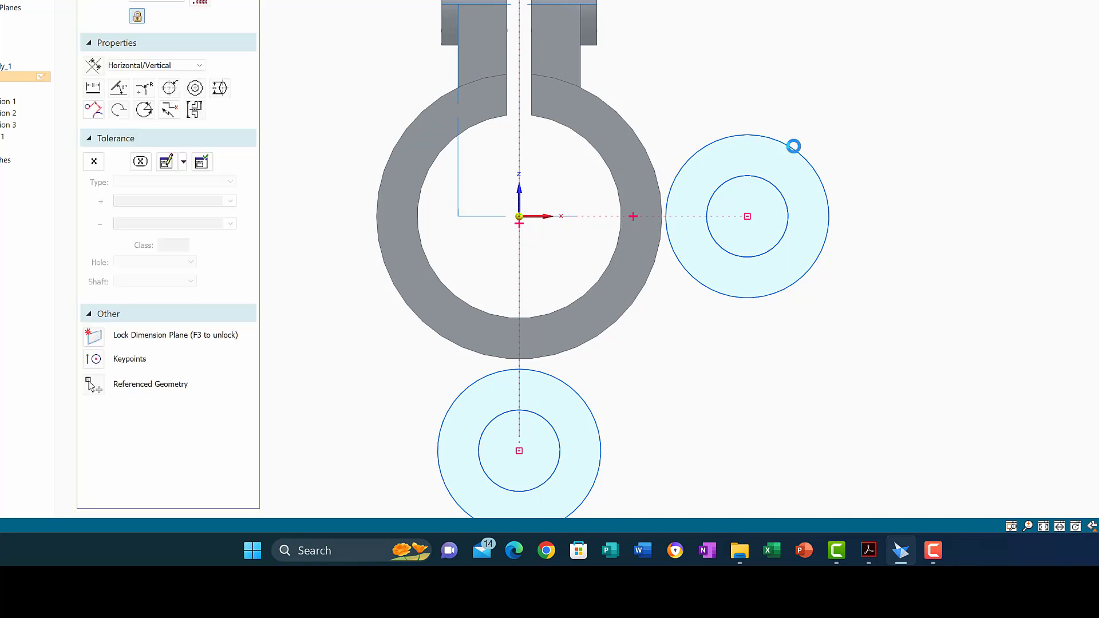
click(794, 149)
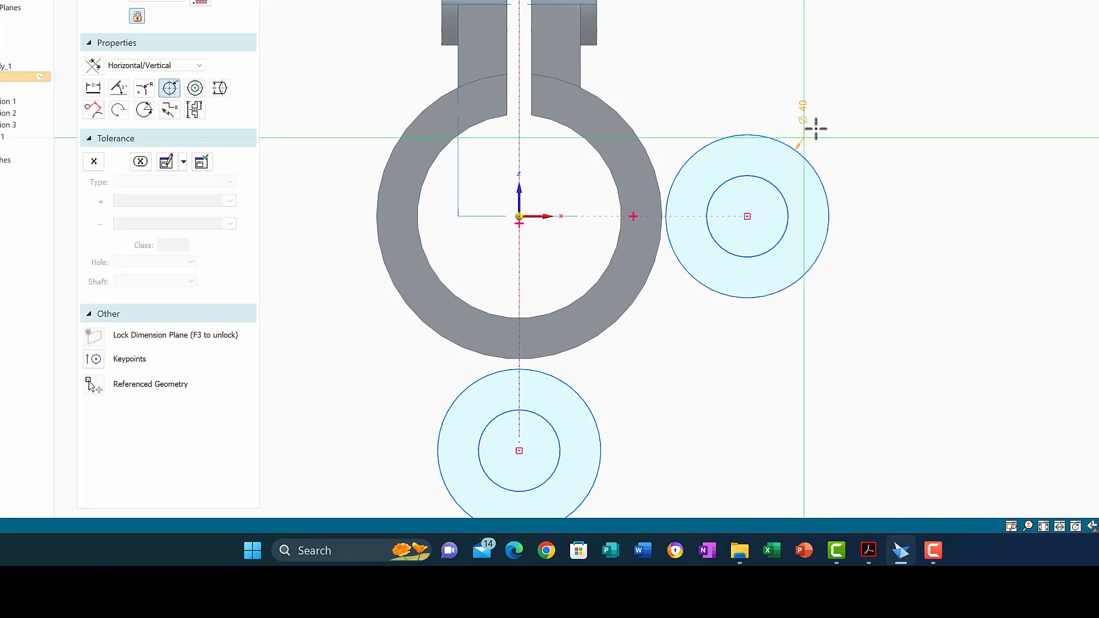
click(876, 96)
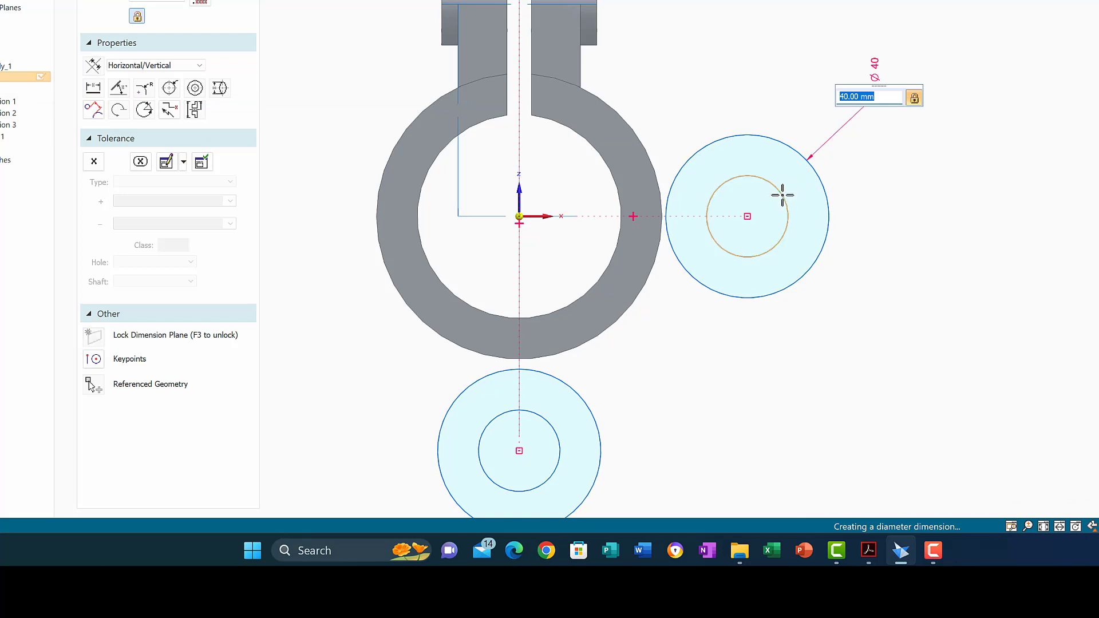
click(781, 196)
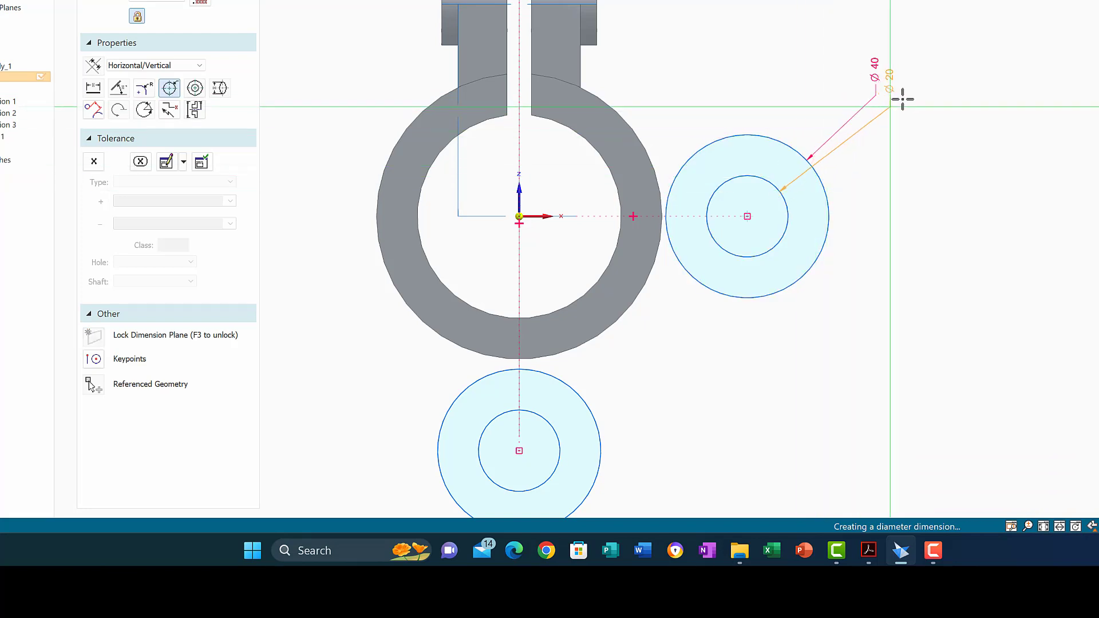
click(912, 89)
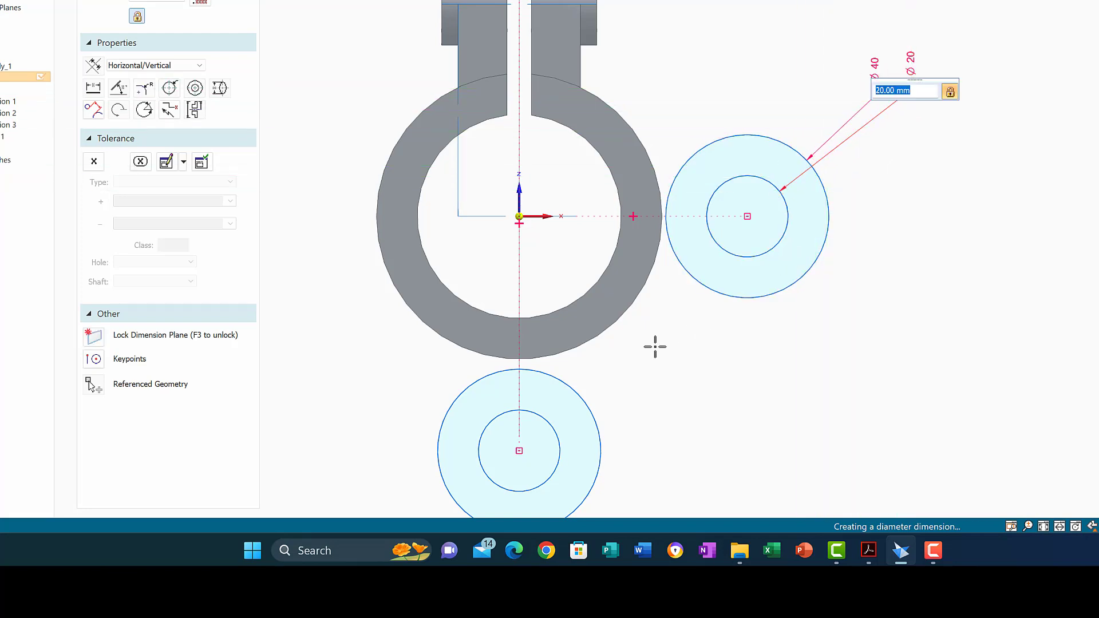
Dimension the outer and inner diameters of the concentric circles below the large cylinder
click(594, 419)
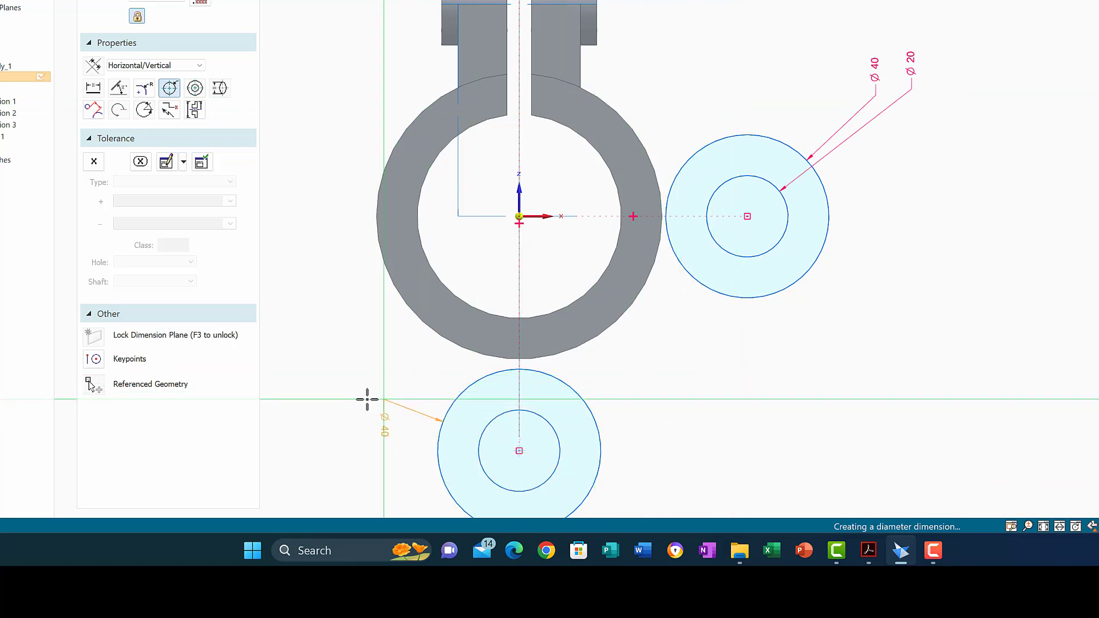
click(312, 398)
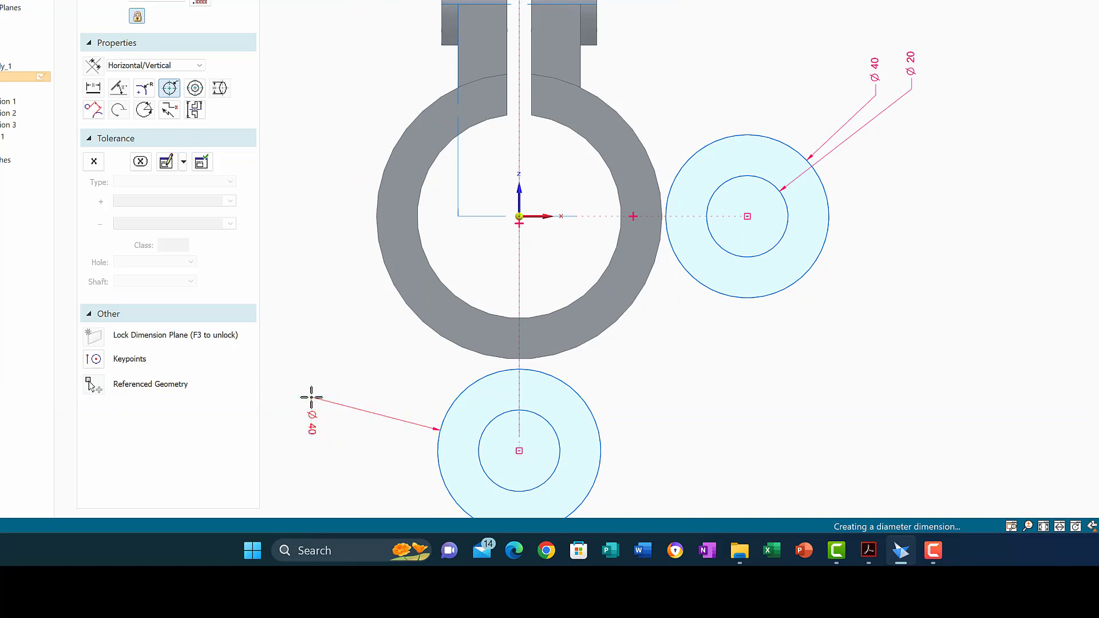
click(479, 452)
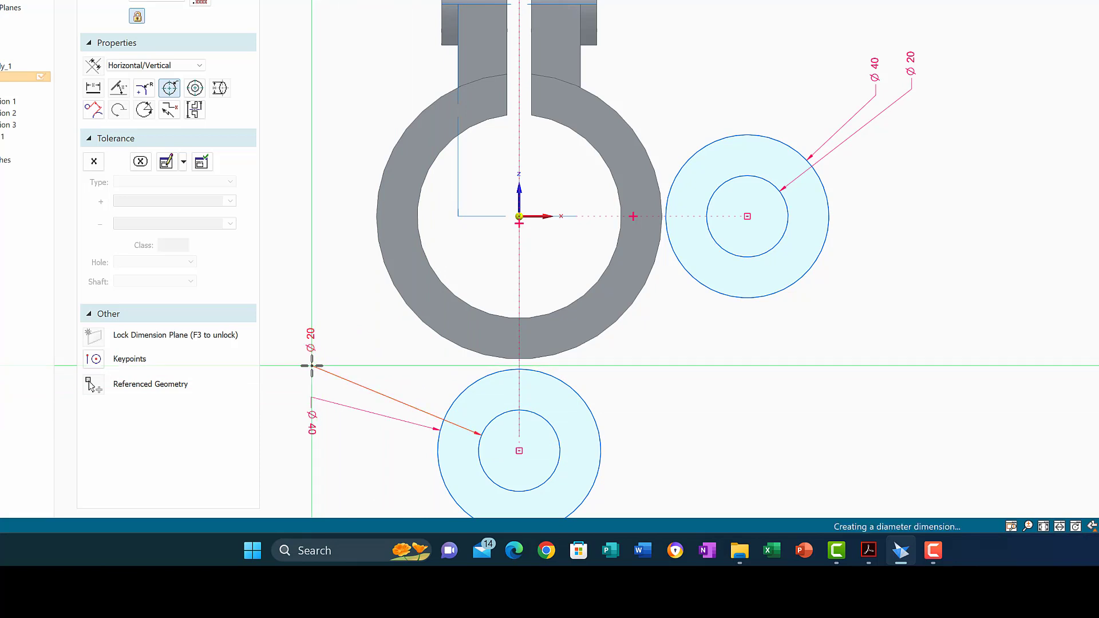
click(312, 366)
key(Escape)
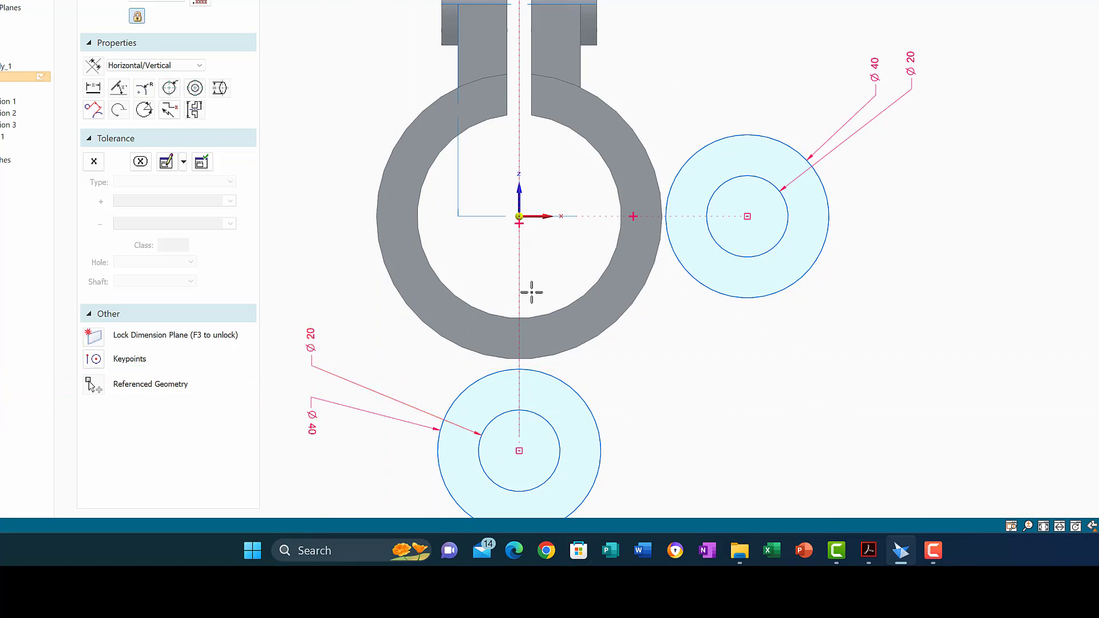
click(1054, 527)
mouse_move(621, 263)
mouse_down()
mouse_move(633, 177)
mouse_move(675, 209)
mouse_up()
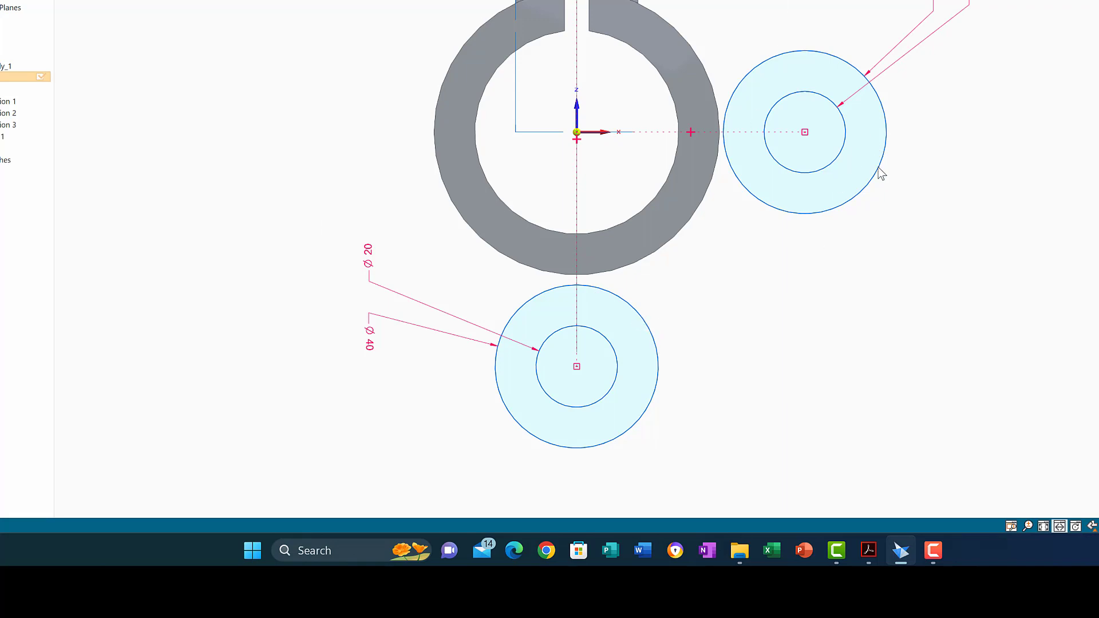
Draw a line tangent to the outer 40 mm circles beside and below the large cylinder, joining their outer sides
click(343, 1)
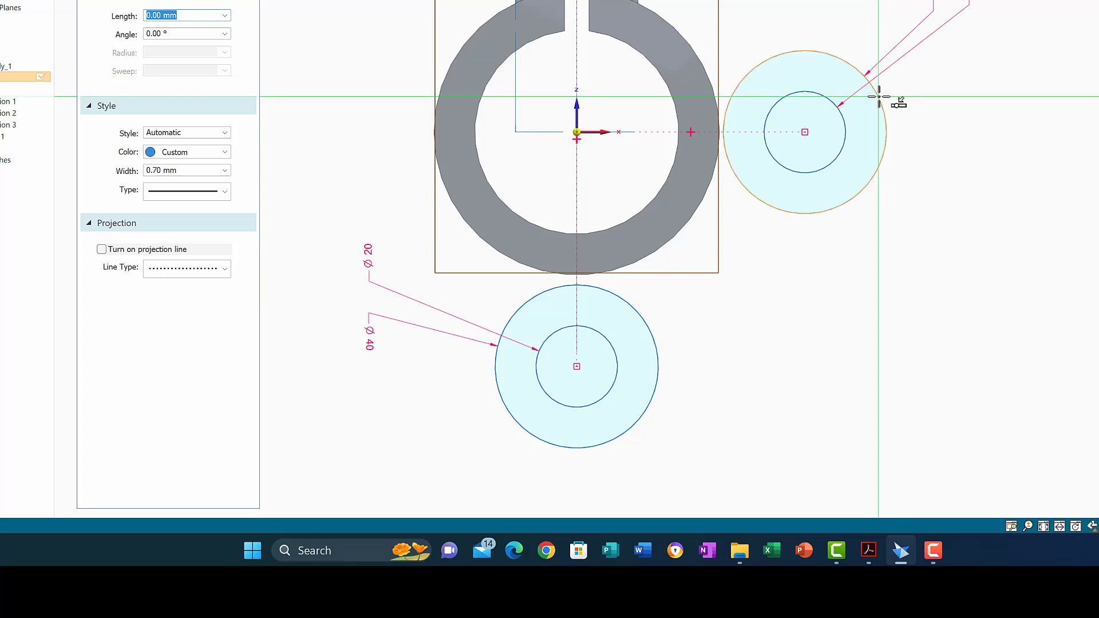
click(898, 265)
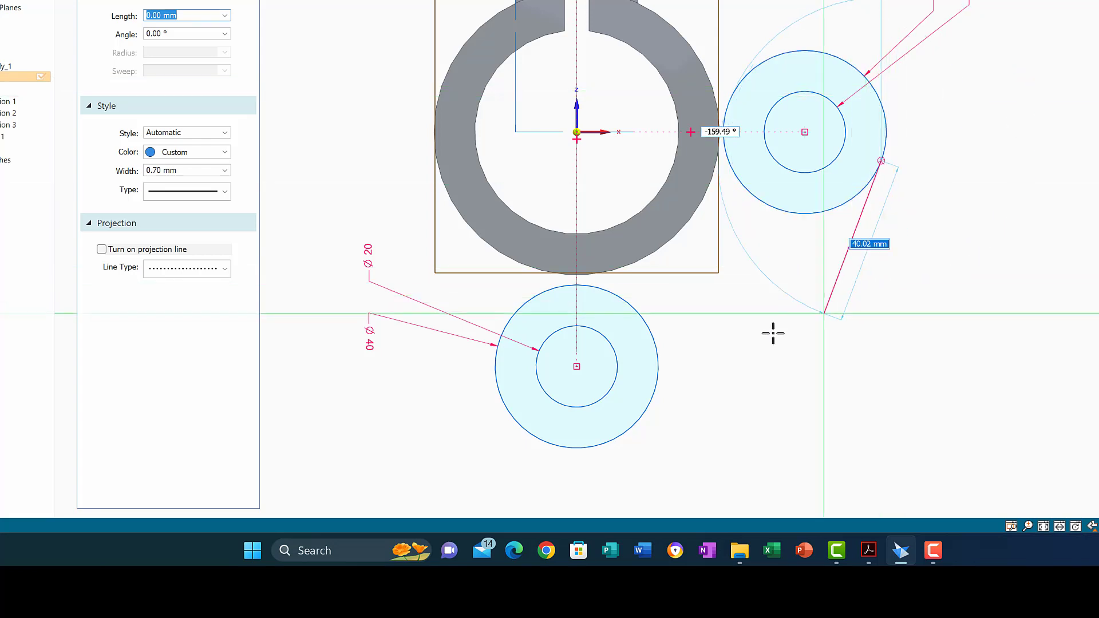
click(634, 426)
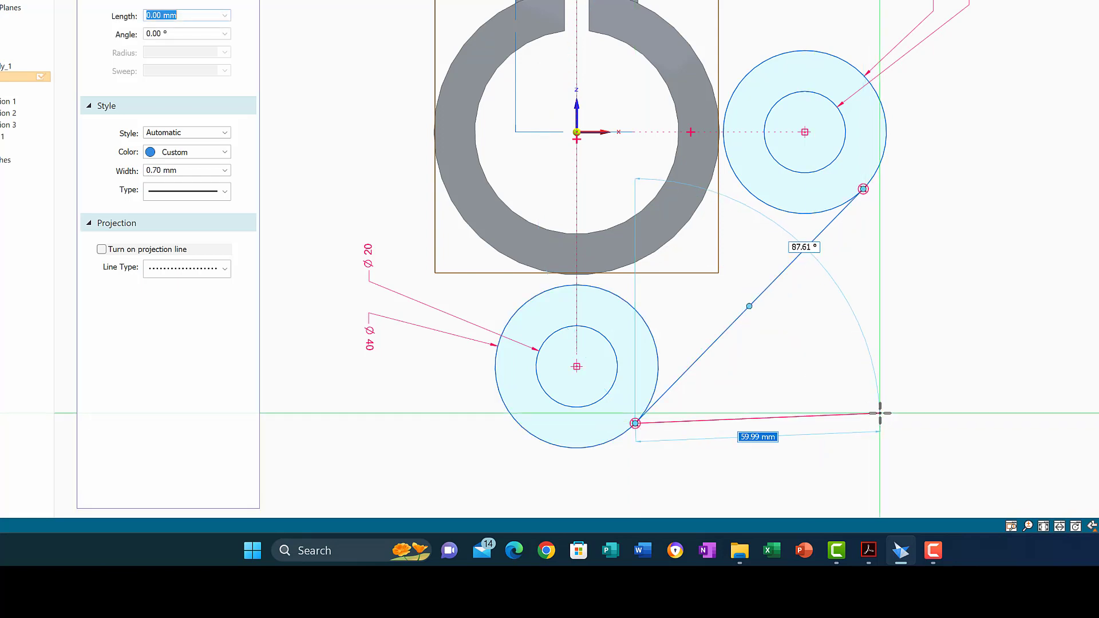
right_click(891, 410)
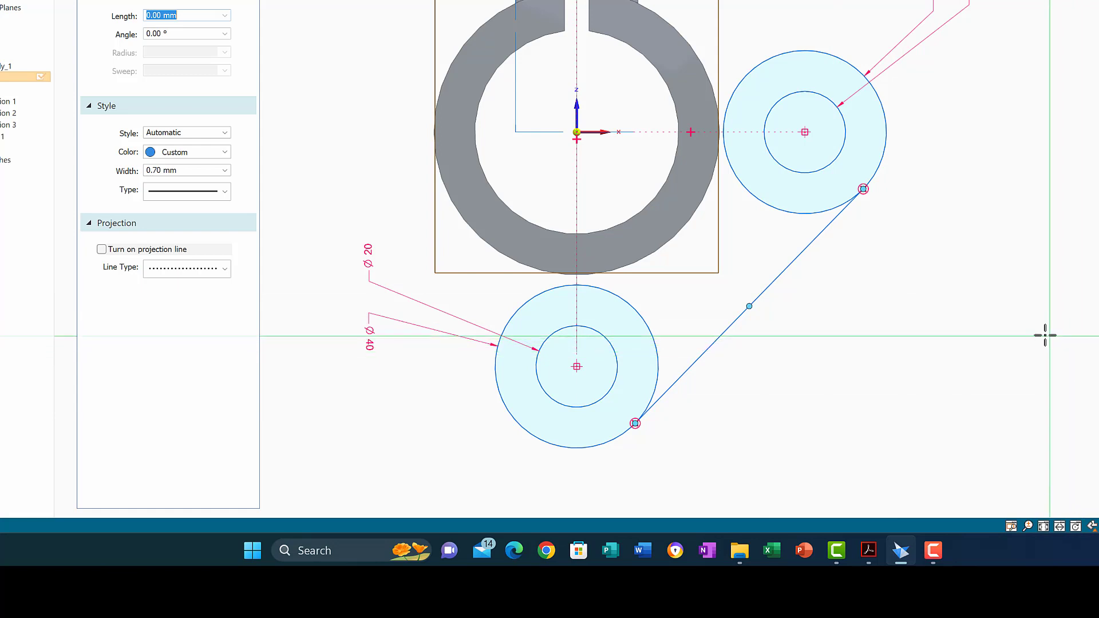
key(Escape)
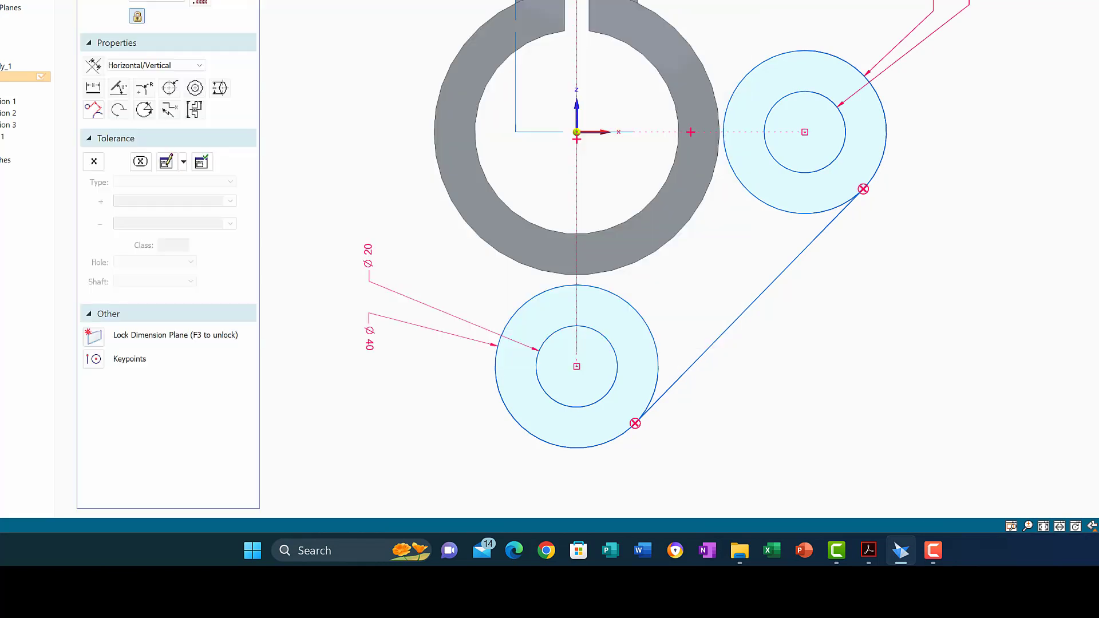
Dimension the vertical distance between the centers of the two 20 mm circles and set it to 50 mm
click(808, 172)
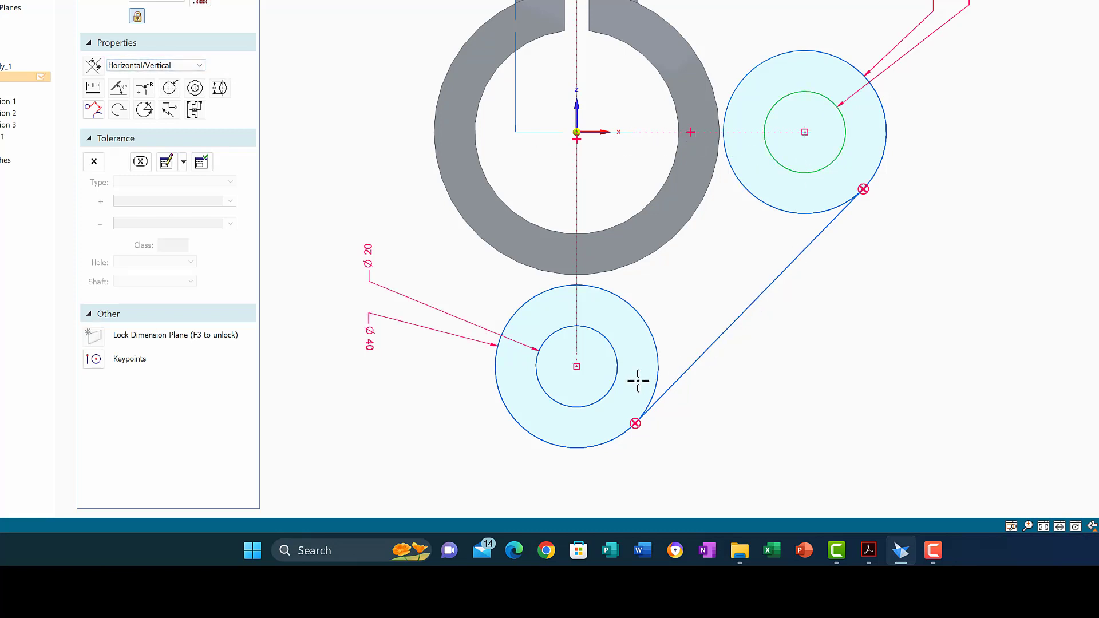
click(619, 372)
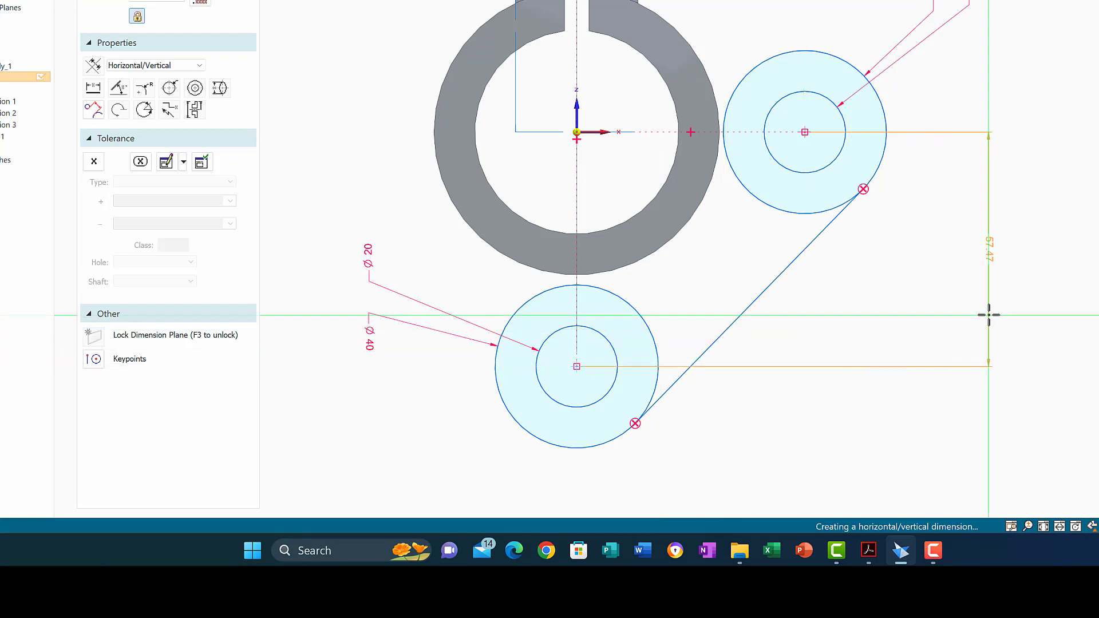
click(989, 317)
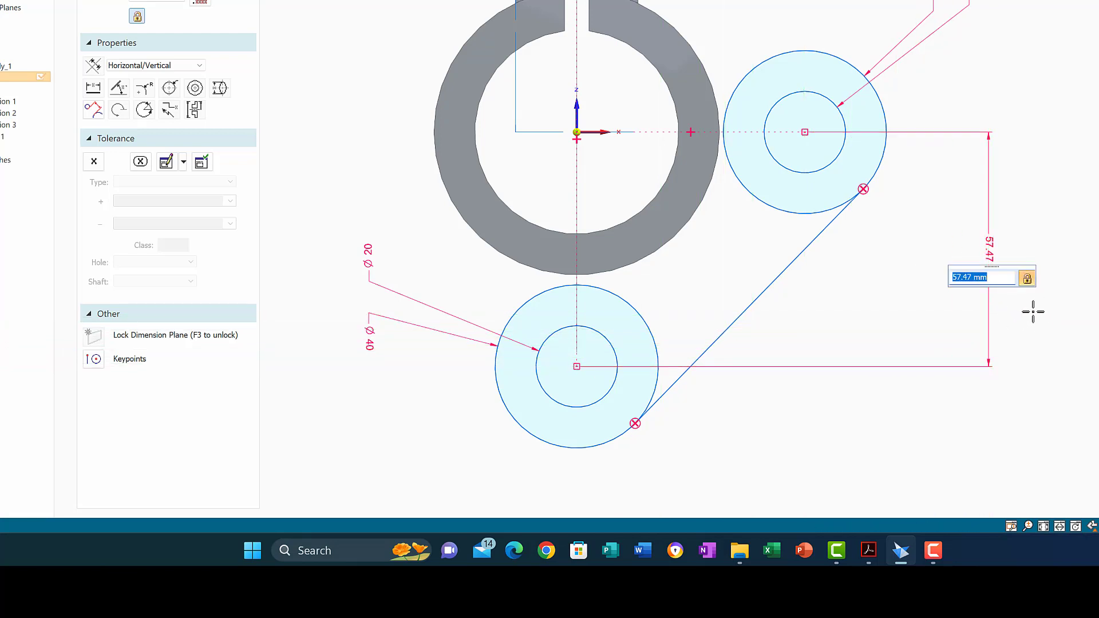
text(50)
key(Return)
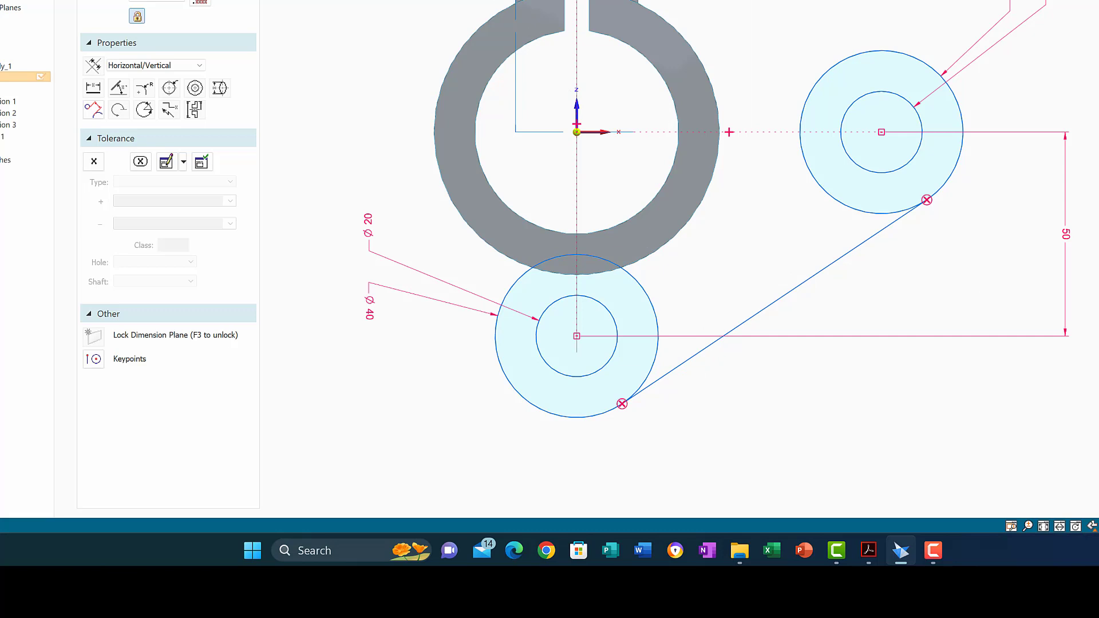
Dimension the horizontal distance between the centers of the two 20 mm circles and set it to 50 mm
click(879, 171)
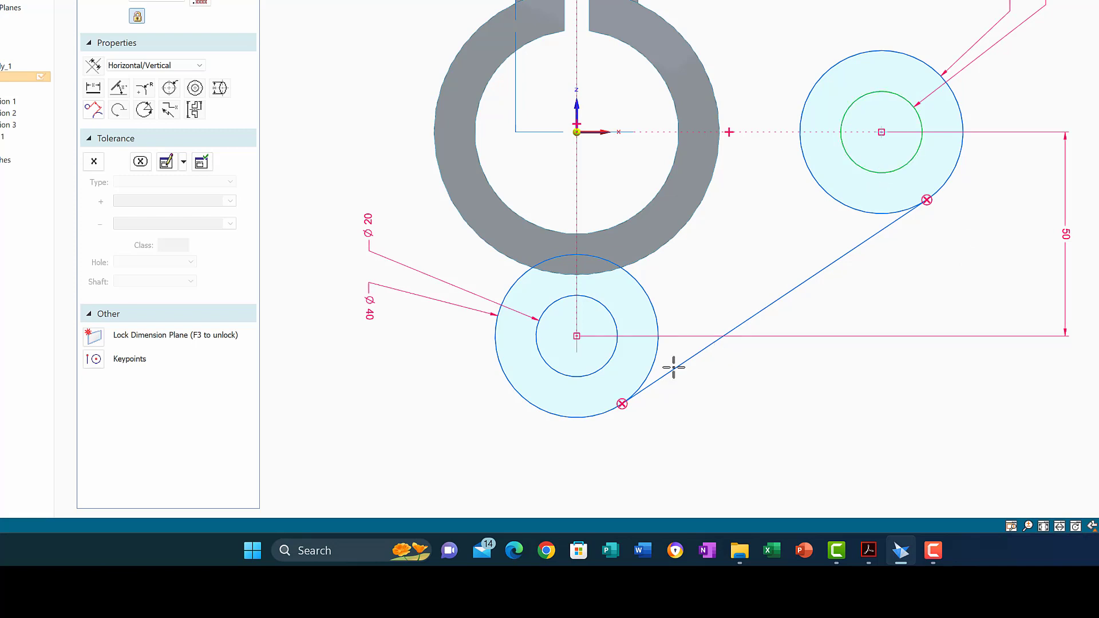
click(576, 375)
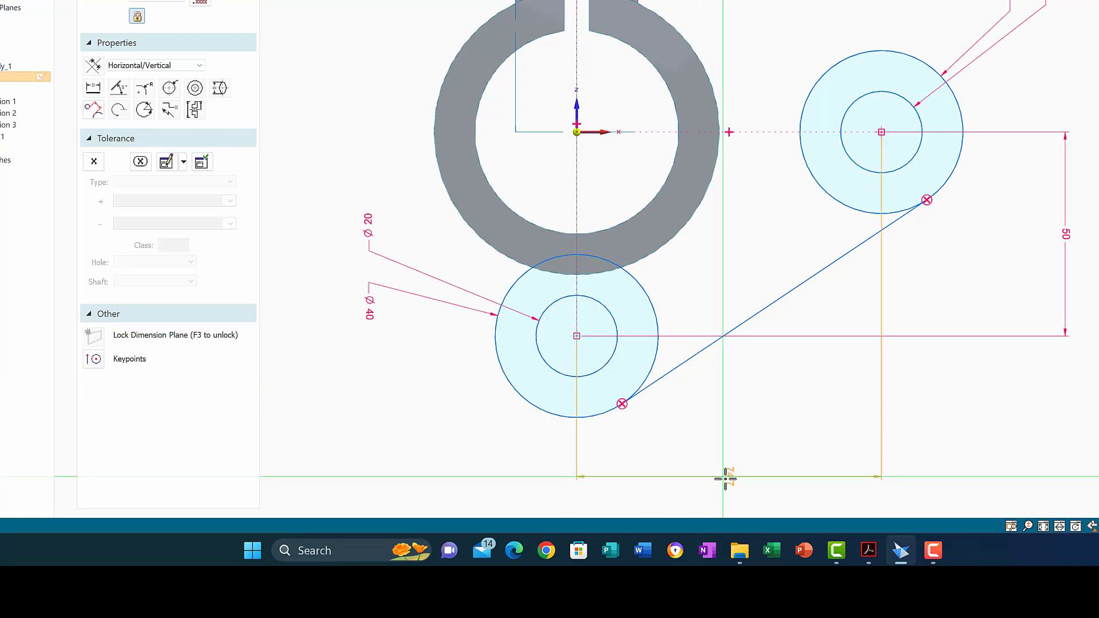
click(728, 479)
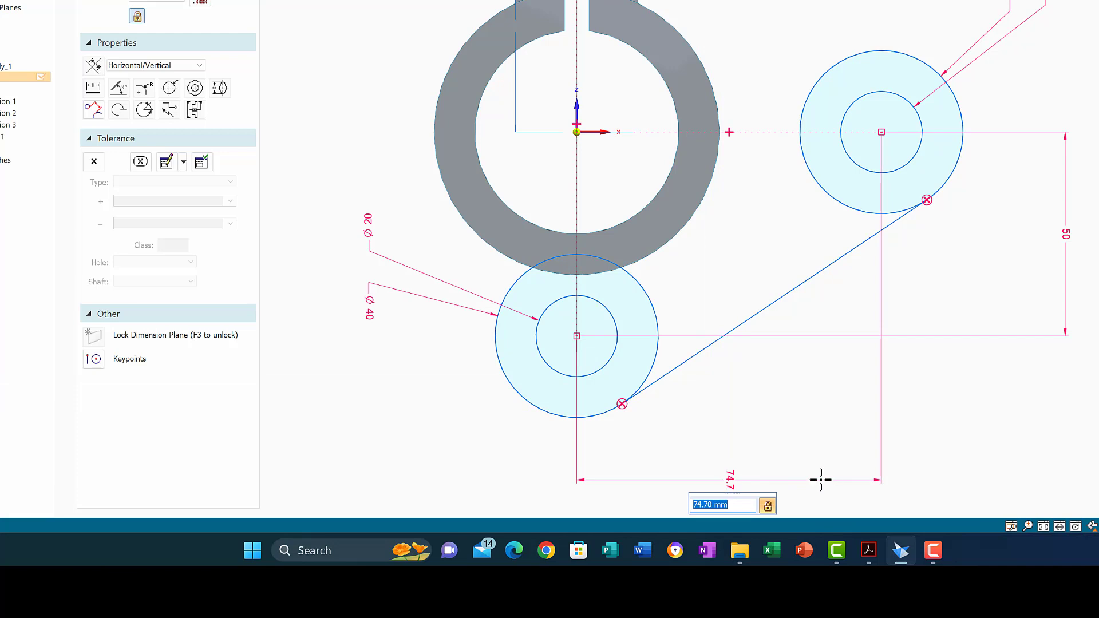
text(50)
key(Return)
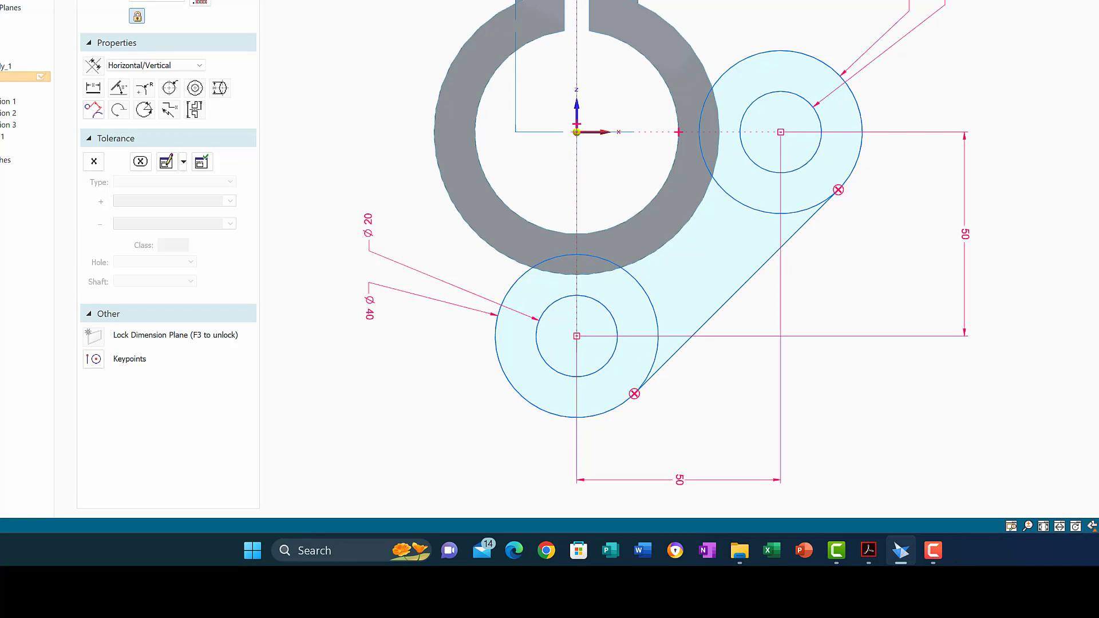
key(Escape)
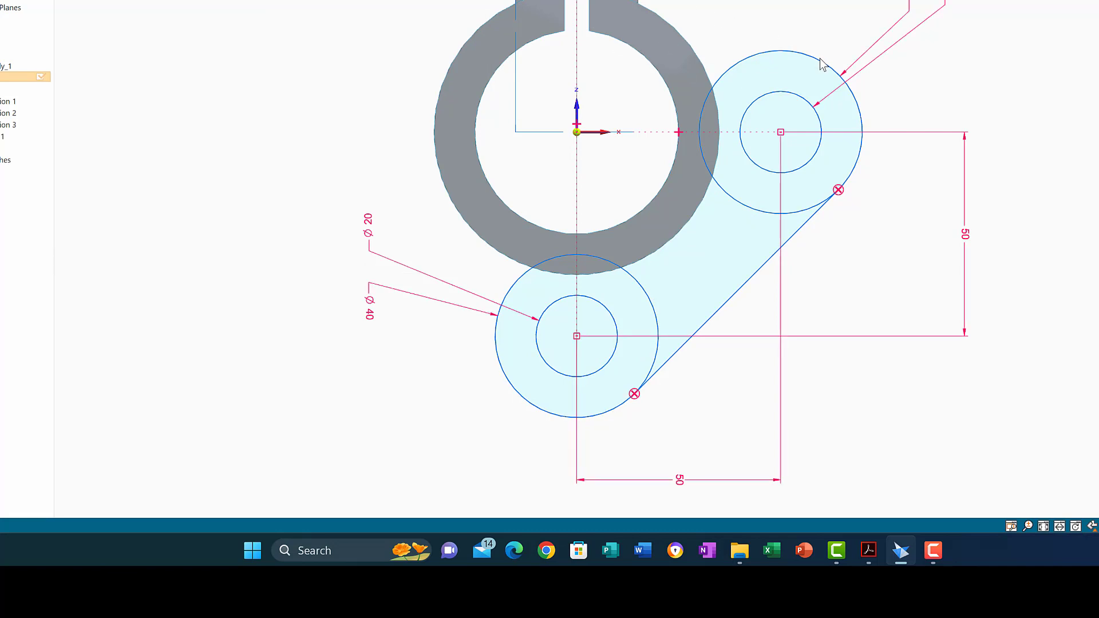
Draw a horizontal tangent line from the side 40 mm circle's top to the large cylinder's edge, and trim away the circle's inner arc
key(l)
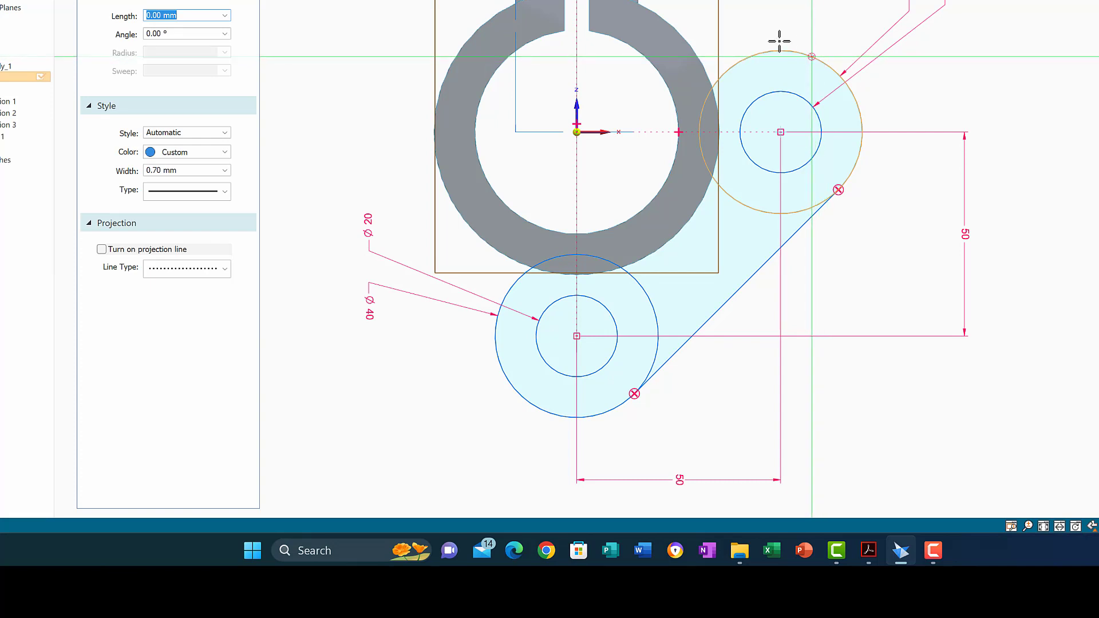
click(812, 57)
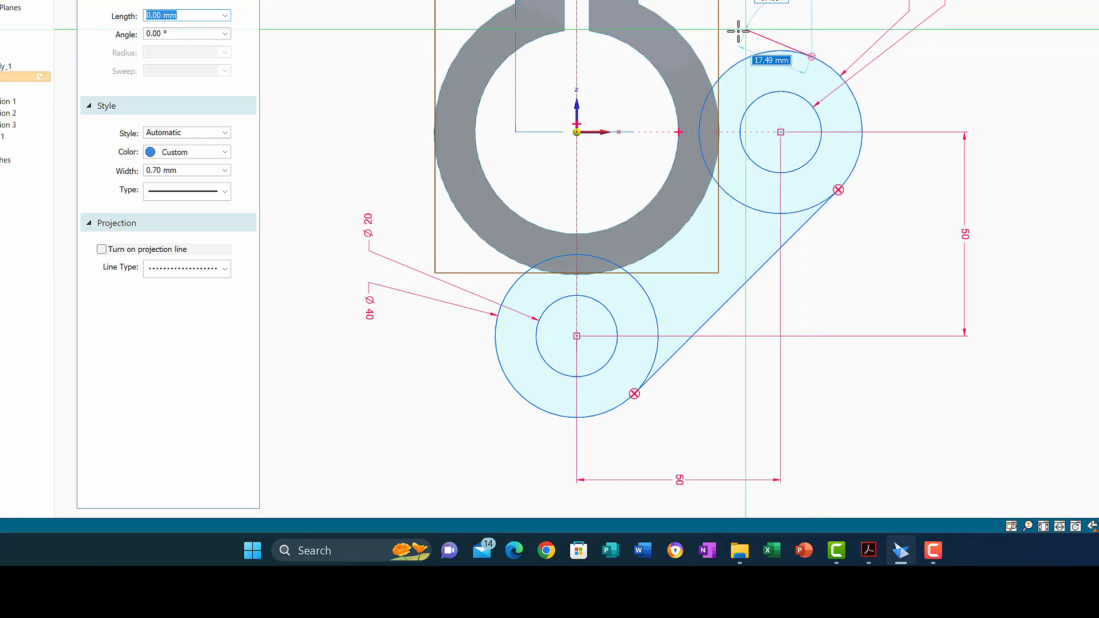
click(694, 50)
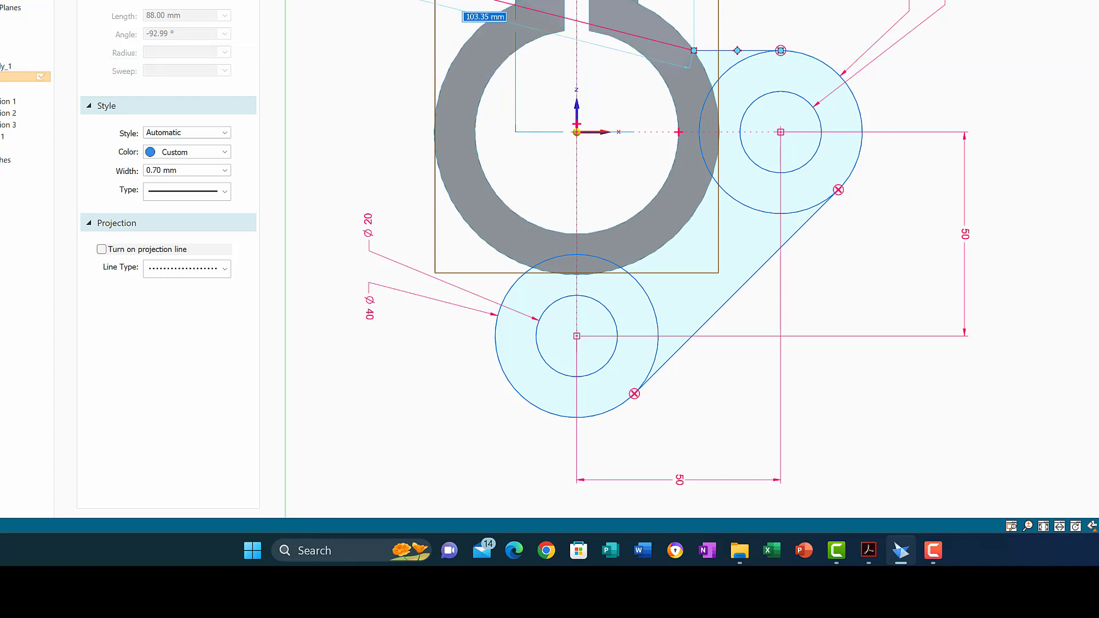
key(Escape)
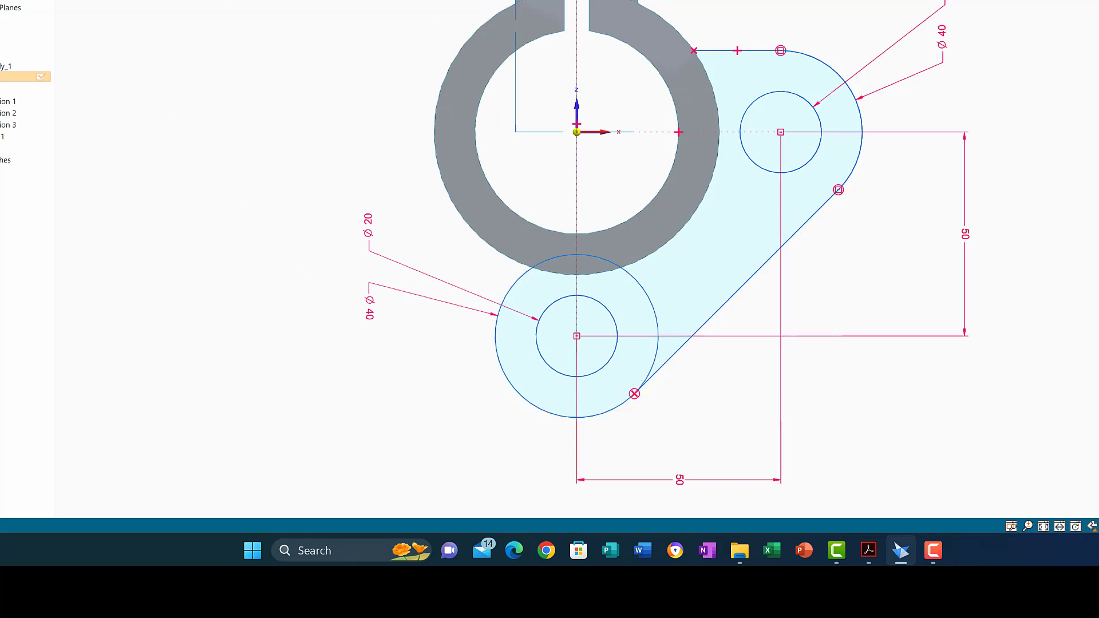
Mirror a copy of the side lobe's outline, its 20 mm hole and the slanted tangent line about the vertical center axis
click(268, 76)
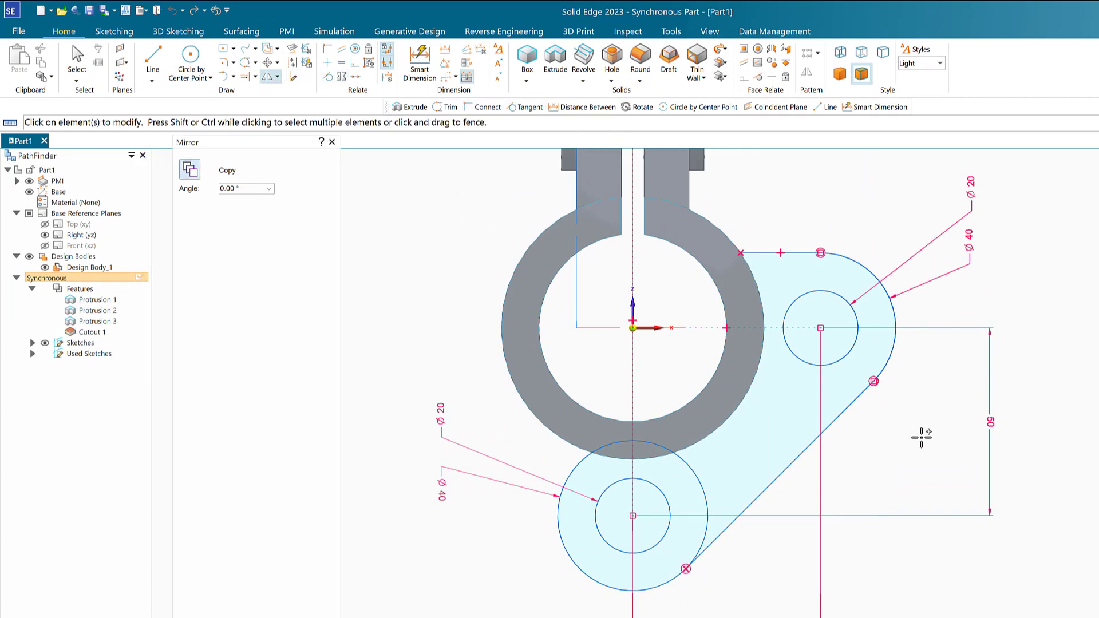
drag(746, 579, 676, 597)
right_click(677, 597)
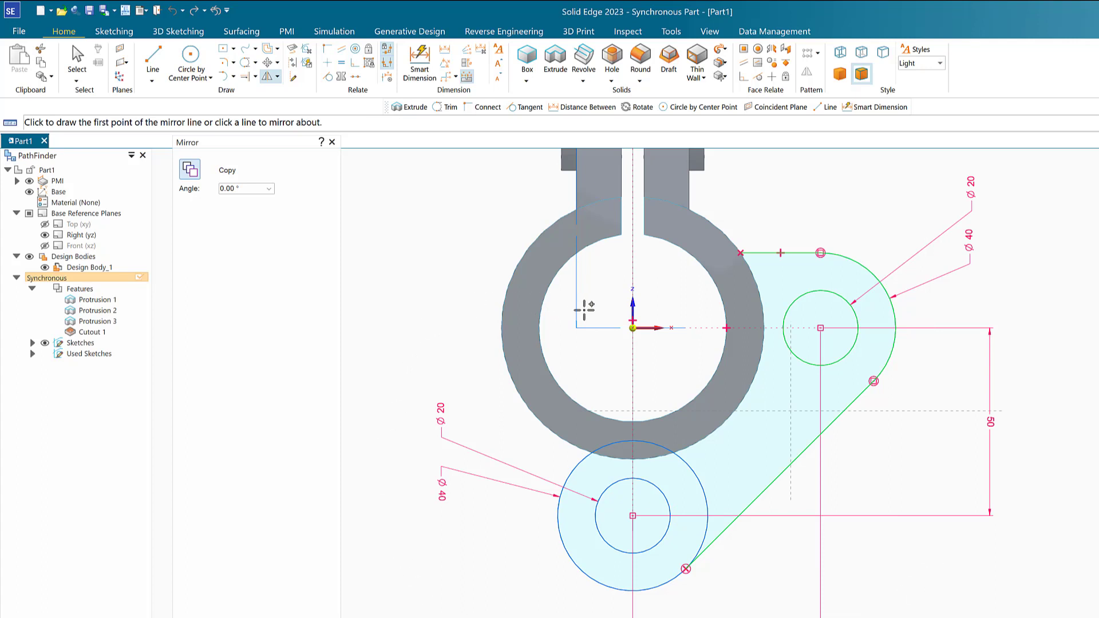
click(632, 306)
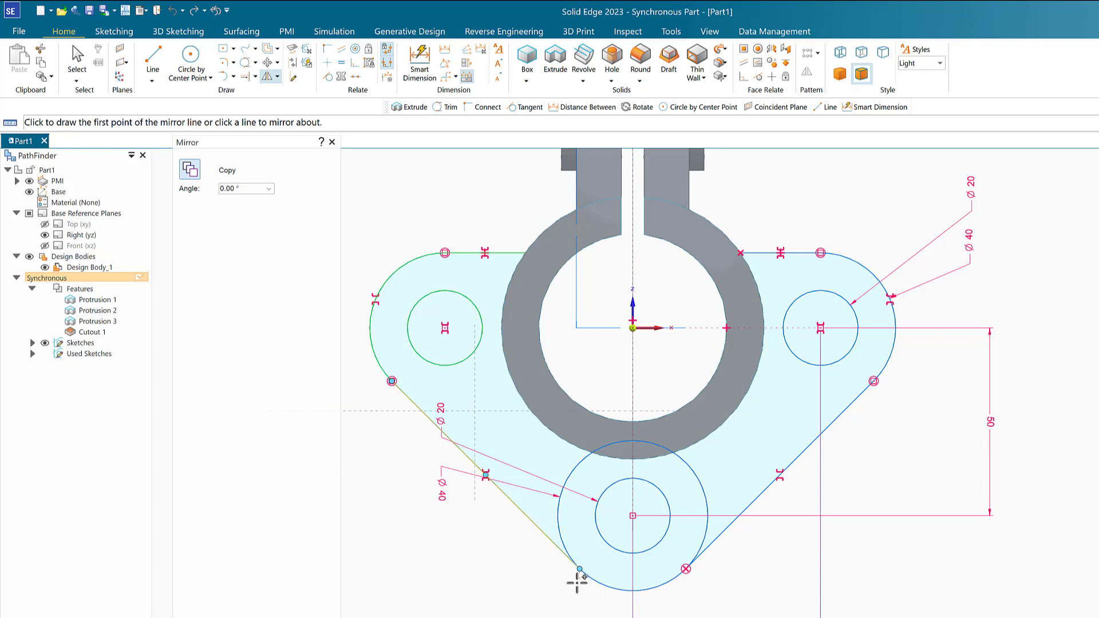
click(577, 581)
key(Escape)
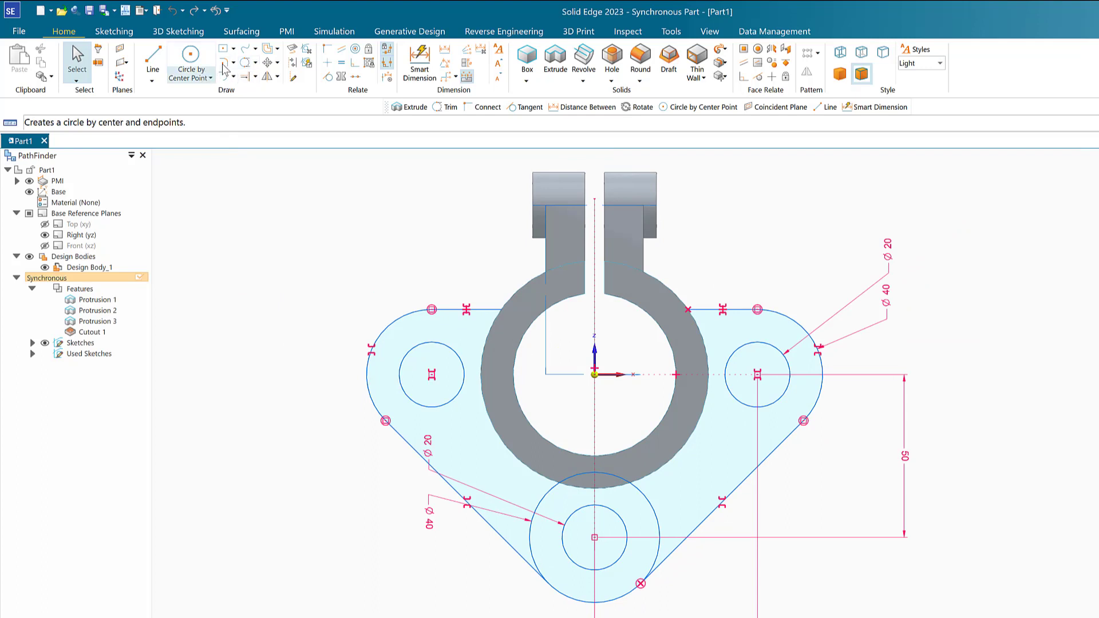
Trim the inner arc of the 40 mm circle below the large cylinder out of the flange profile
click(244, 64)
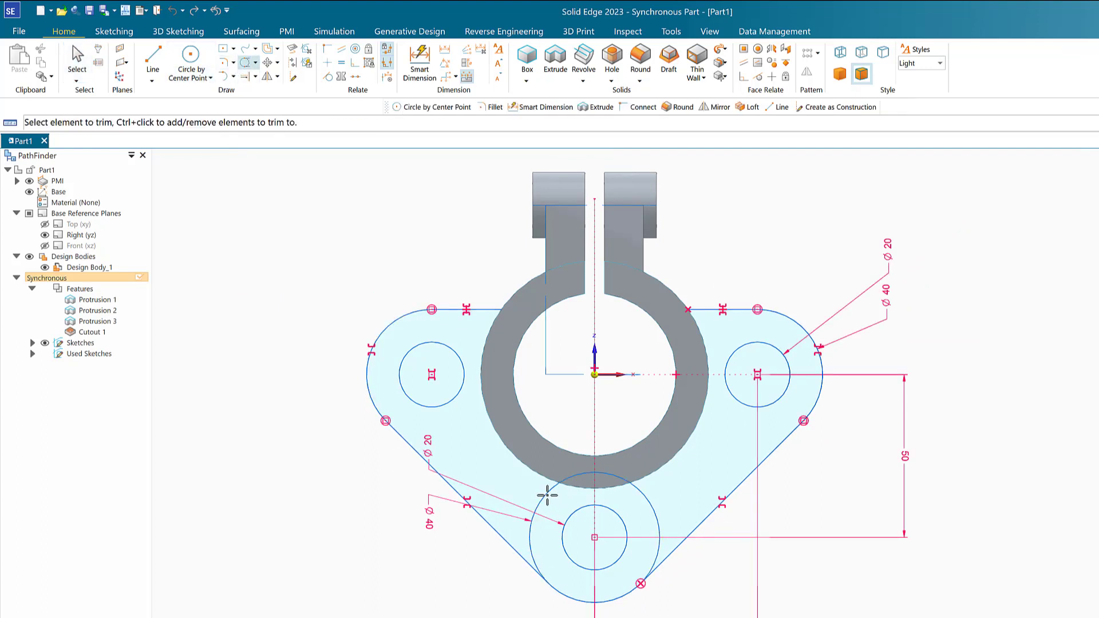
drag(544, 496, 418, 482)
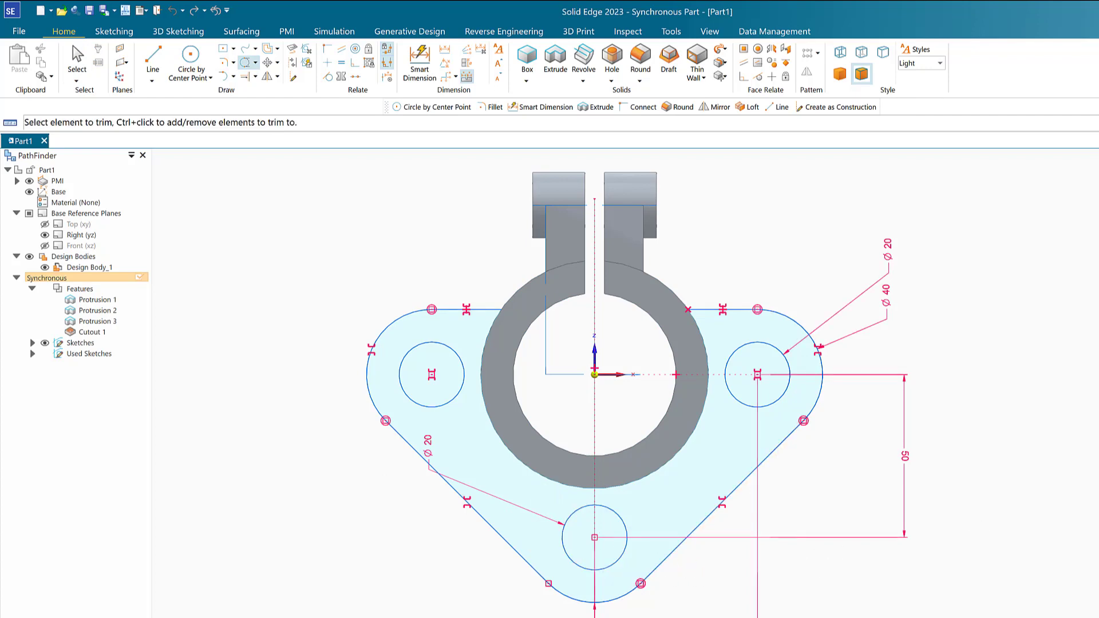
key(ctrl+i)
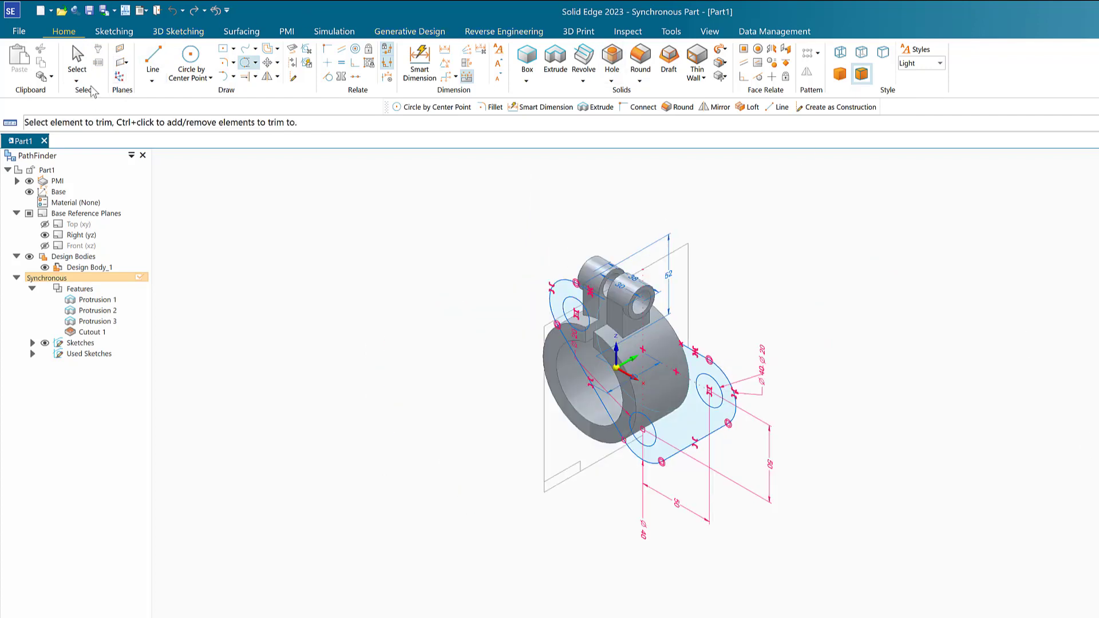
click(73, 57)
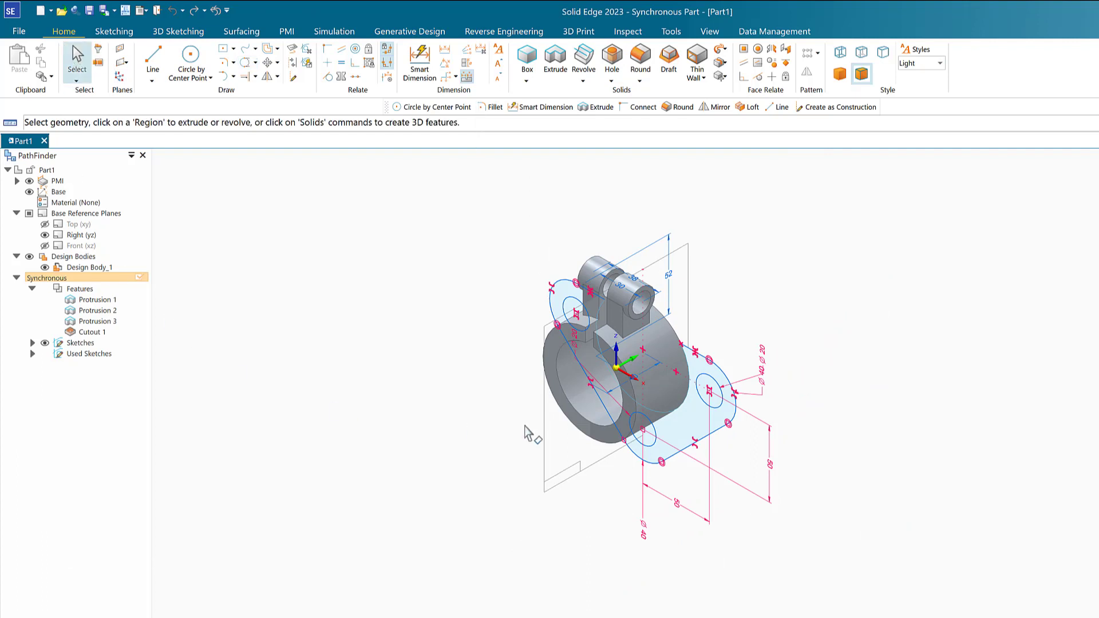
Extrude the flange region around its three holes 10 mm toward the cylinder's front, with the Add option
click(694, 429)
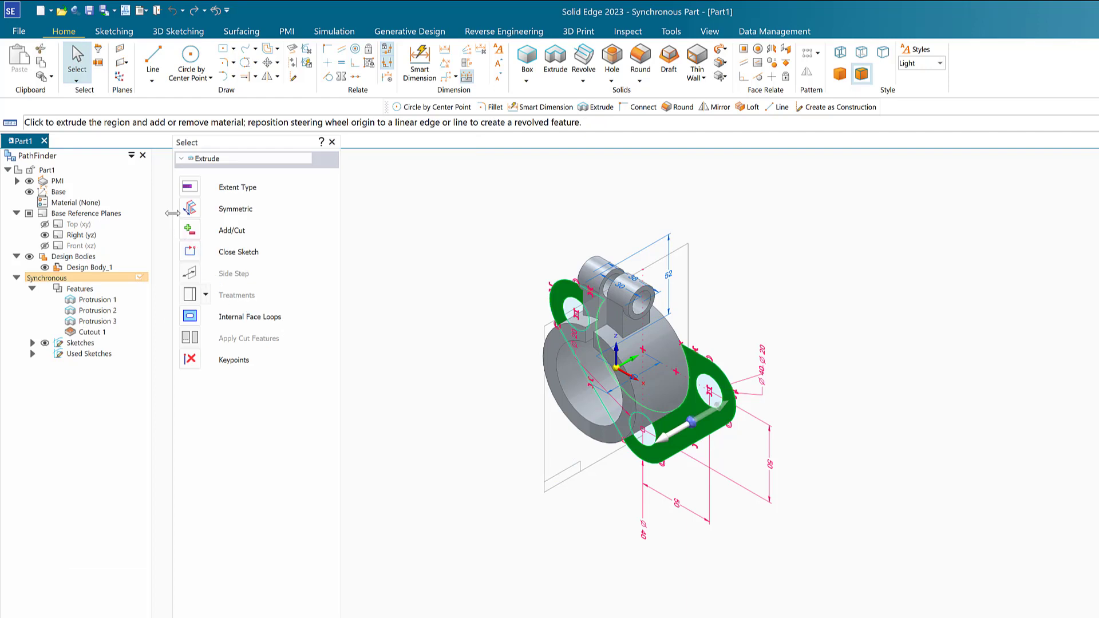
click(189, 230)
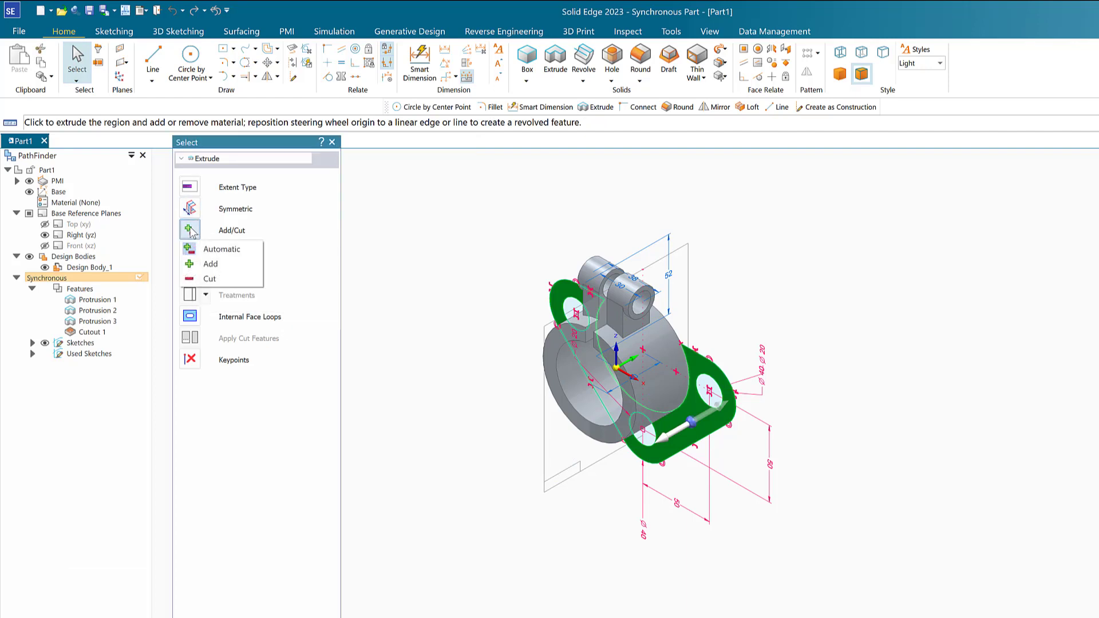
click(211, 265)
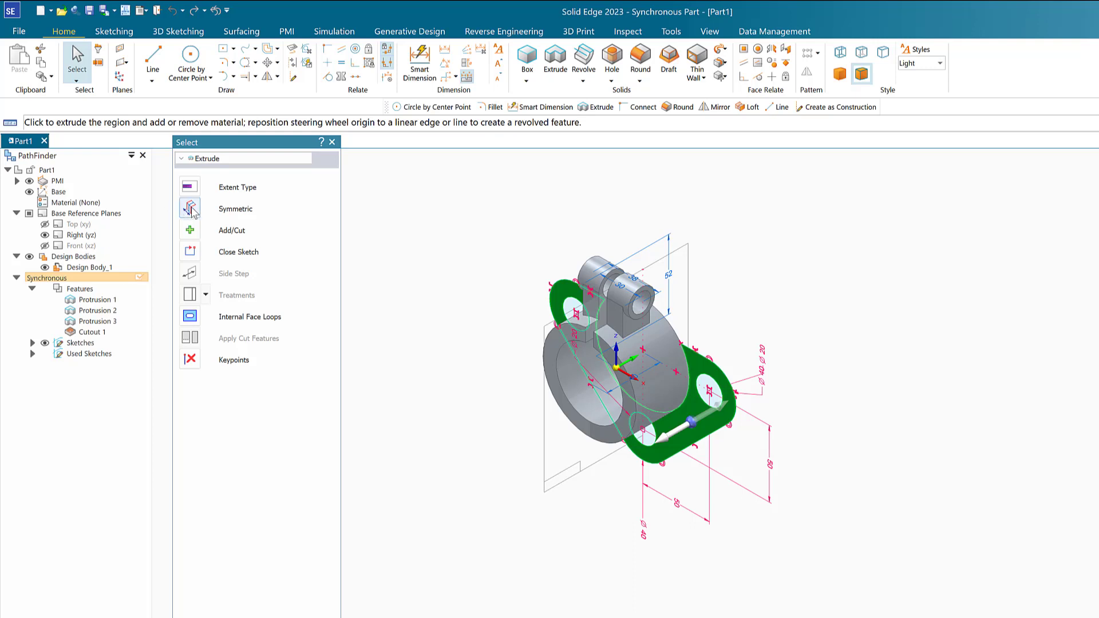
click(679, 437)
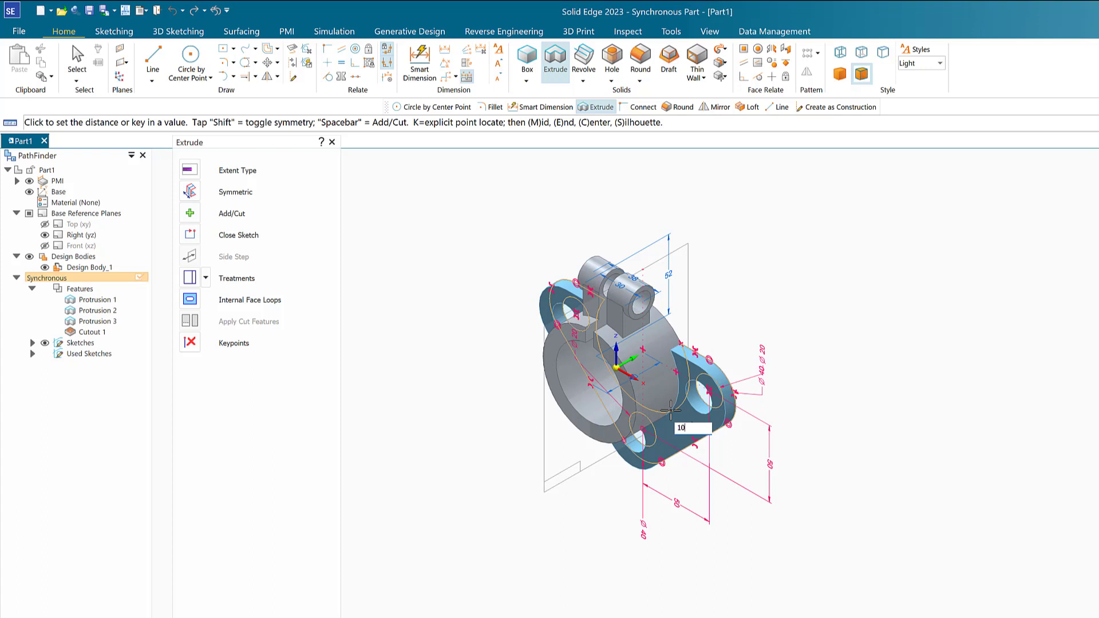
key(Return)
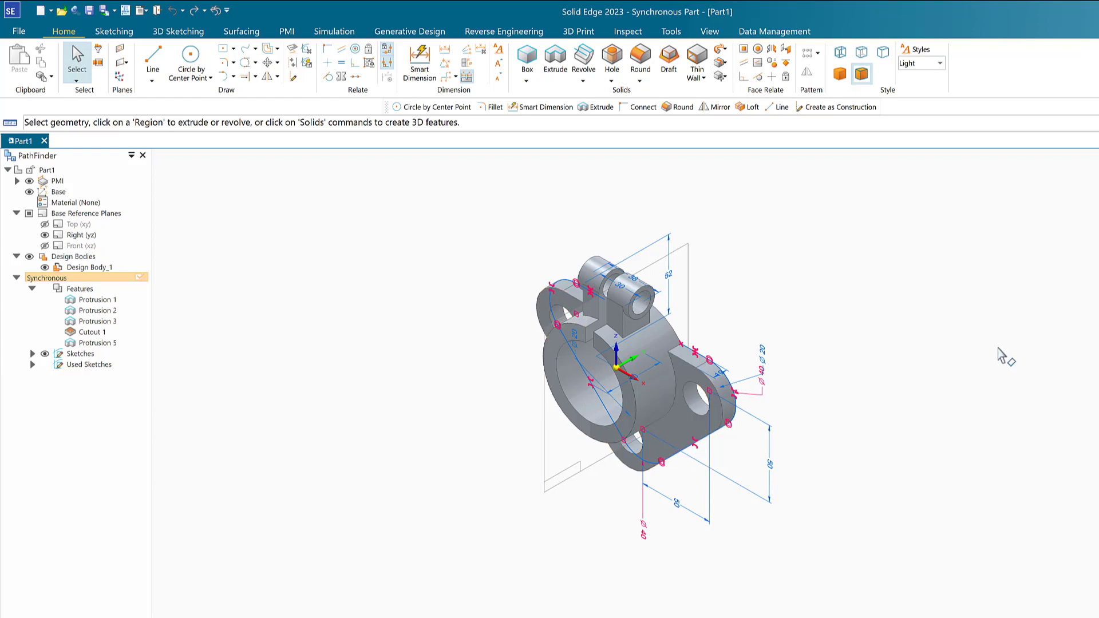
Round the left clamp lug's outer base edge and the left flange-to-cylinder edge with an 8 mm radius
middle_drag(989, 405, 1049, 439)
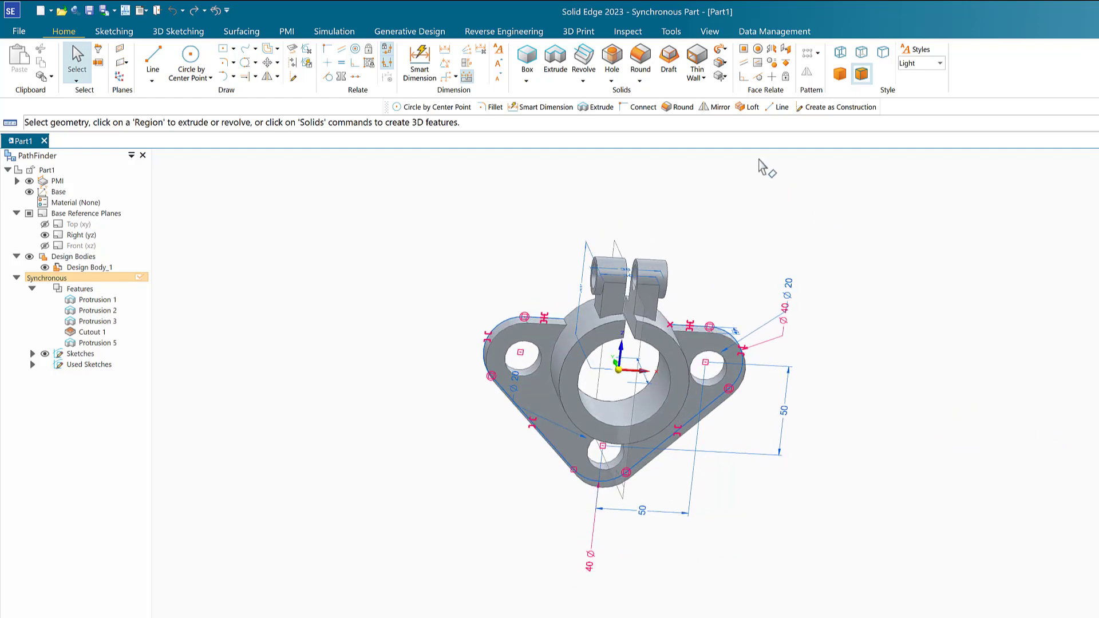
click(639, 55)
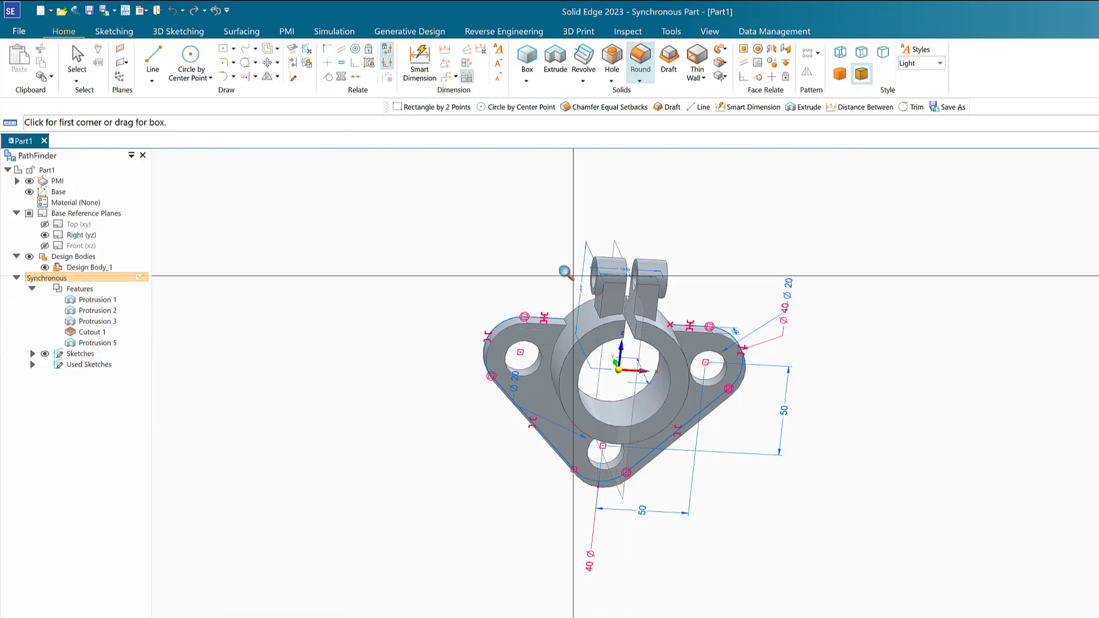
drag(533, 231, 690, 375)
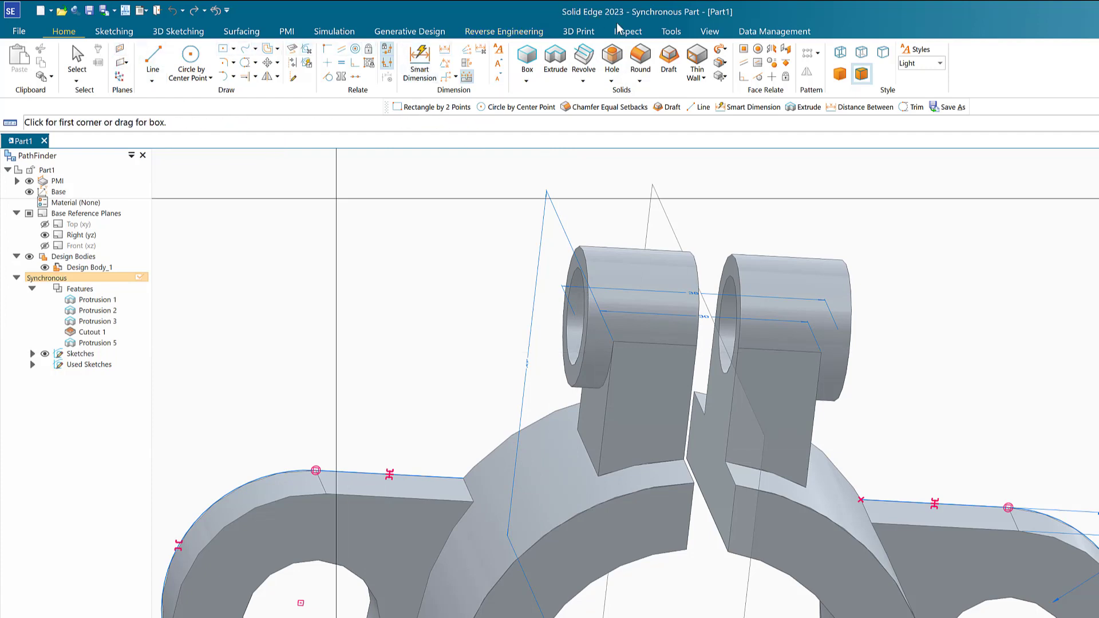
click(641, 55)
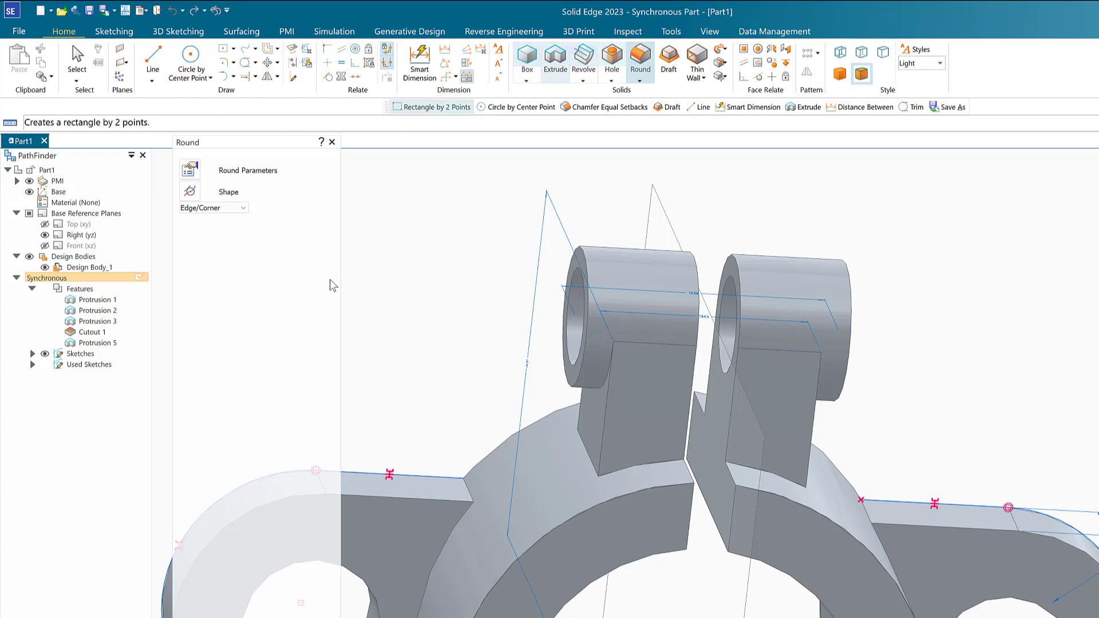
click(587, 455)
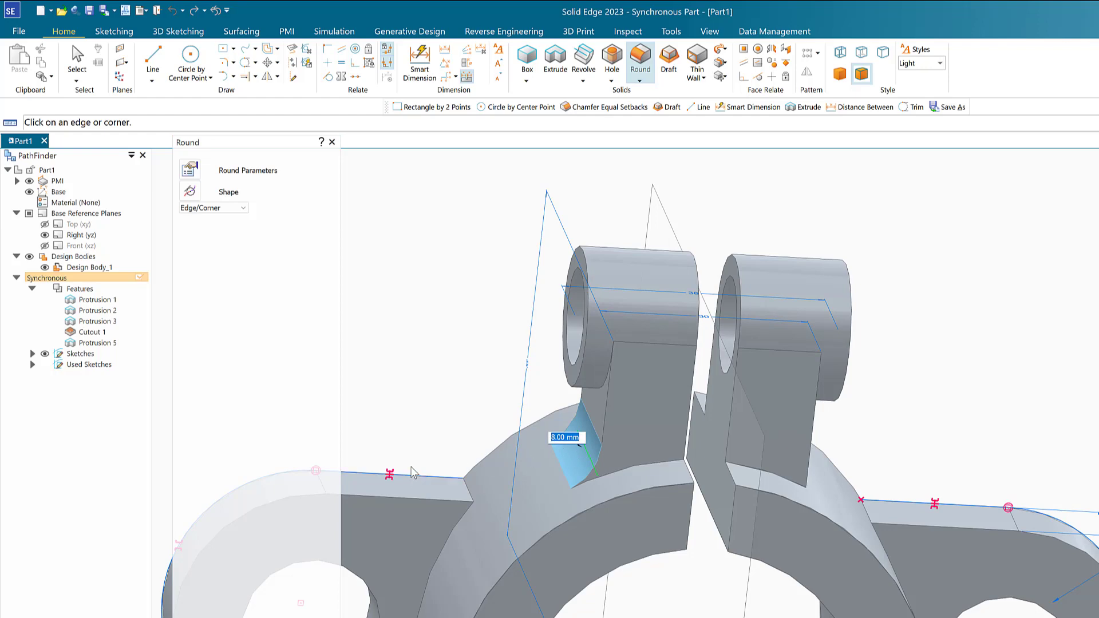
key(Return)
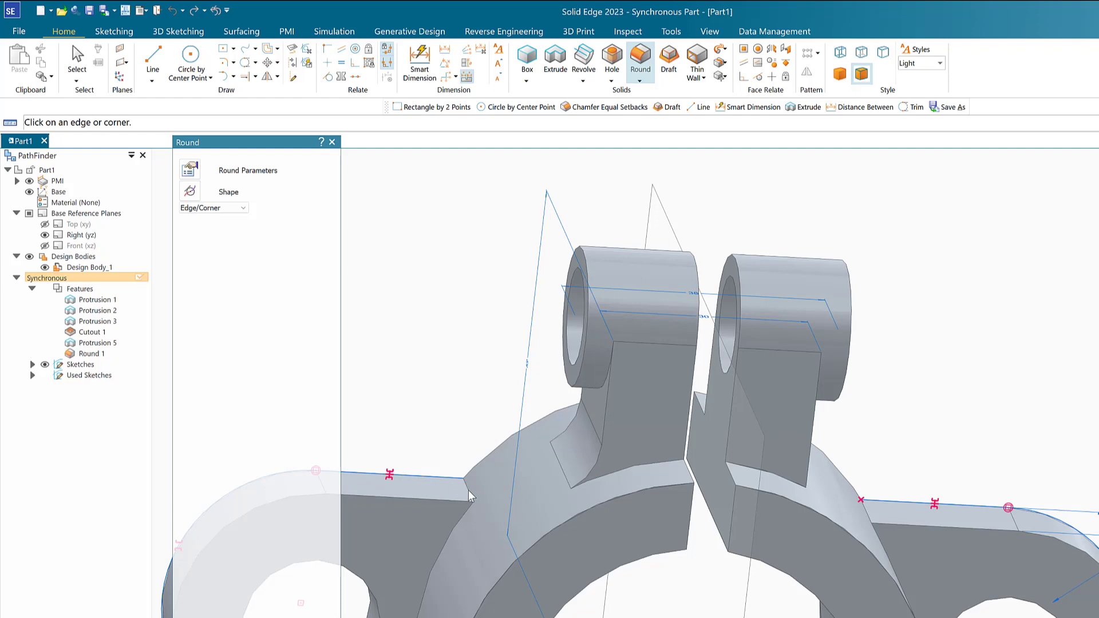
click(468, 496)
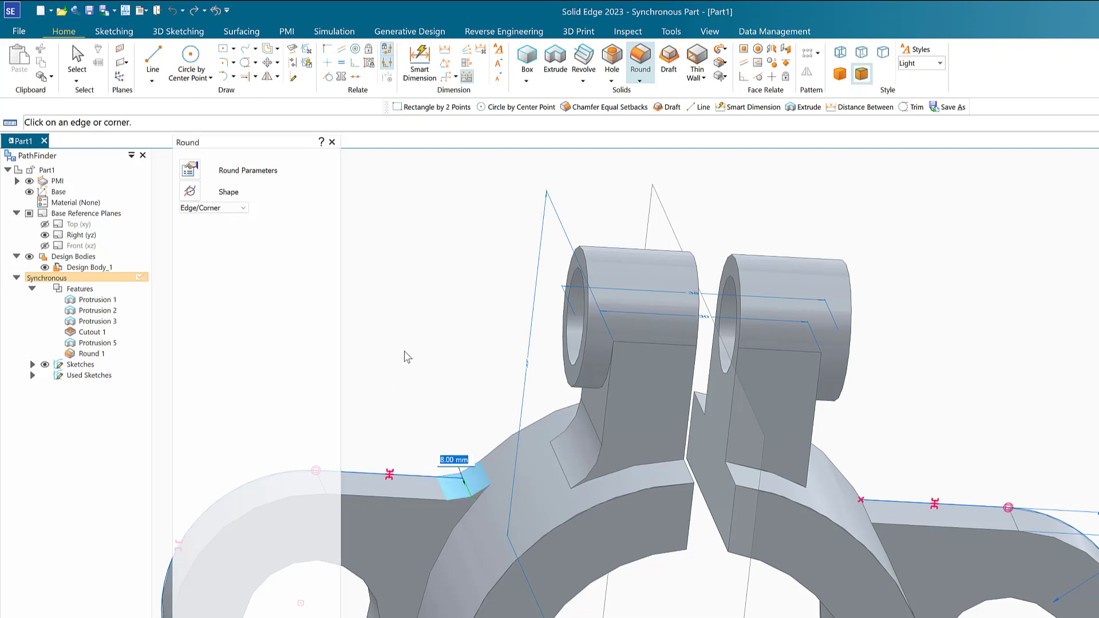
key(Return)
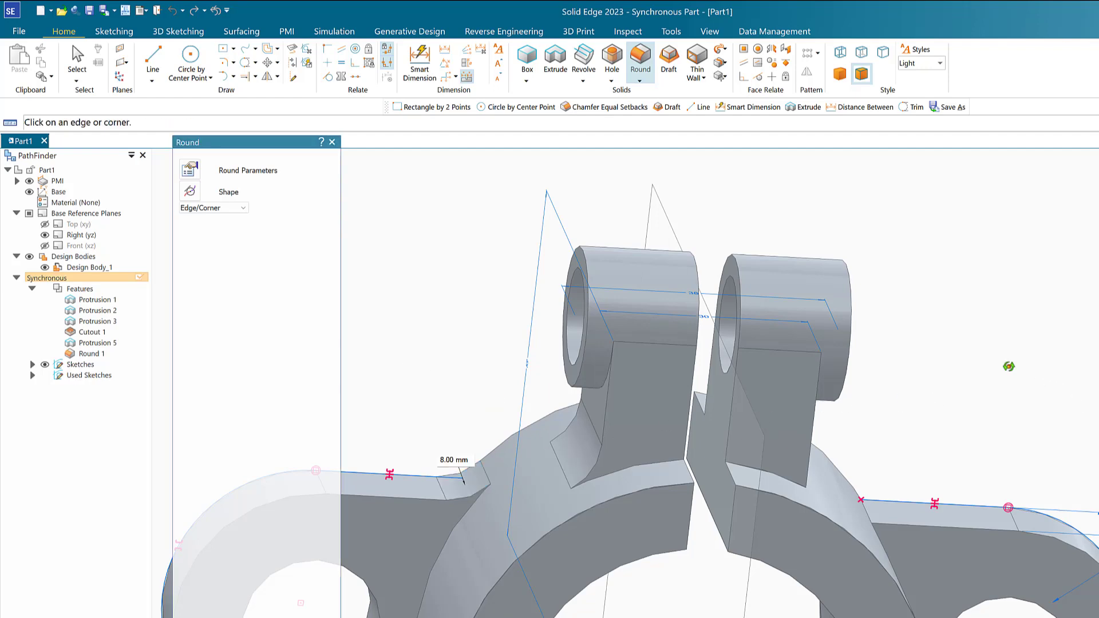
Round the right clamp lug's outer base edge and the right flange-to-cylinder edge together with an 8 mm radius
middle_drag(1010, 367, 1024, 393)
scroll(1024, 392, down, 5)
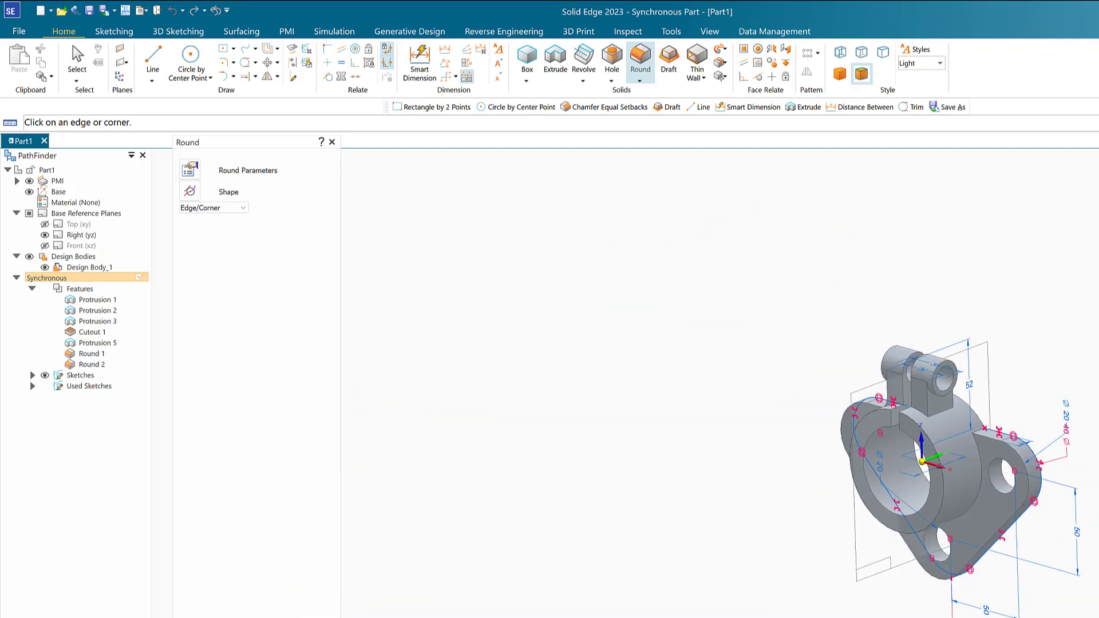
alt+middle_drag(853, 334, 1005, 476)
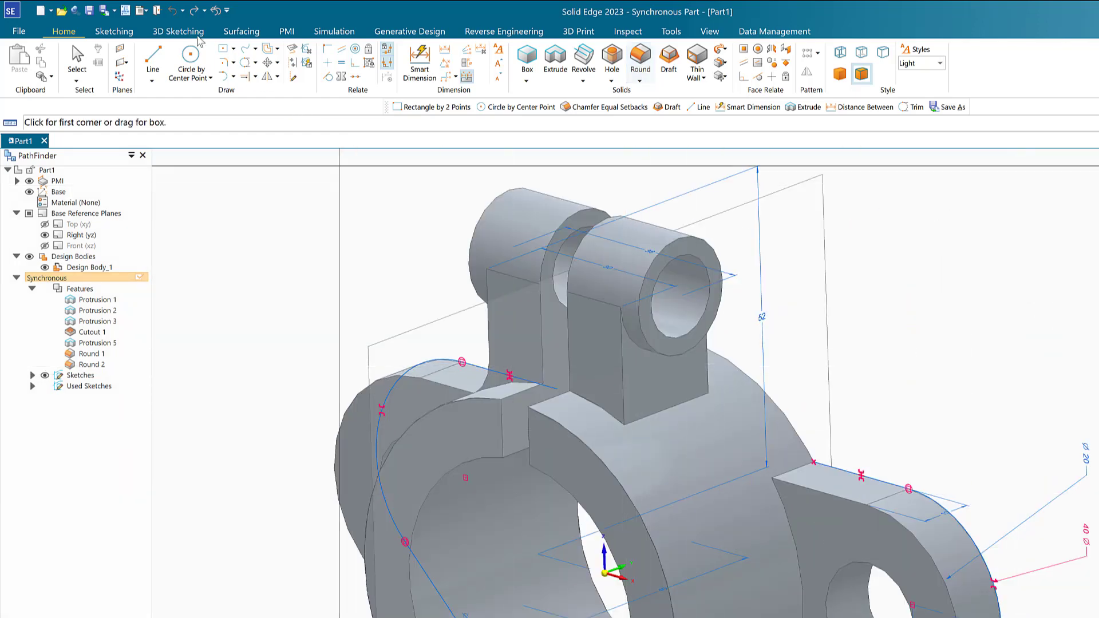
click(640, 56)
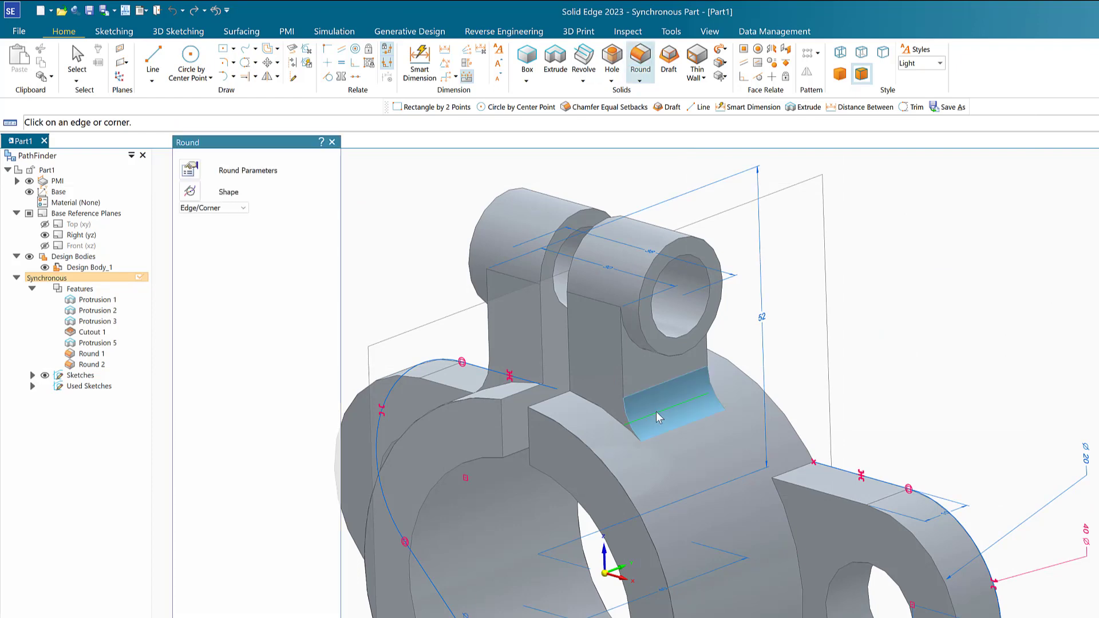
click(656, 411)
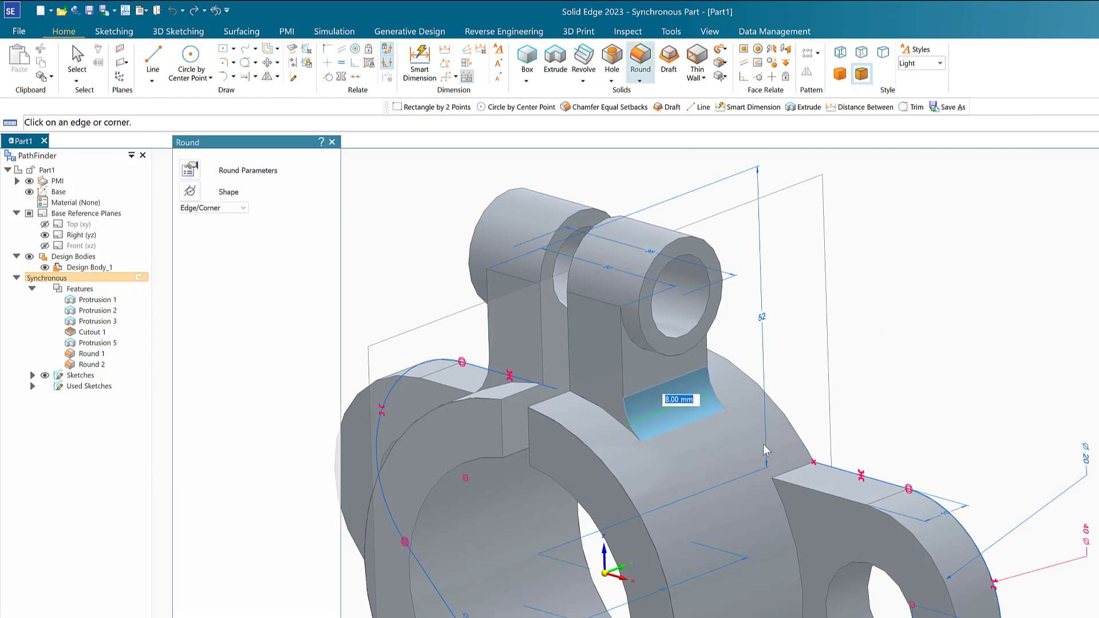
click(796, 471)
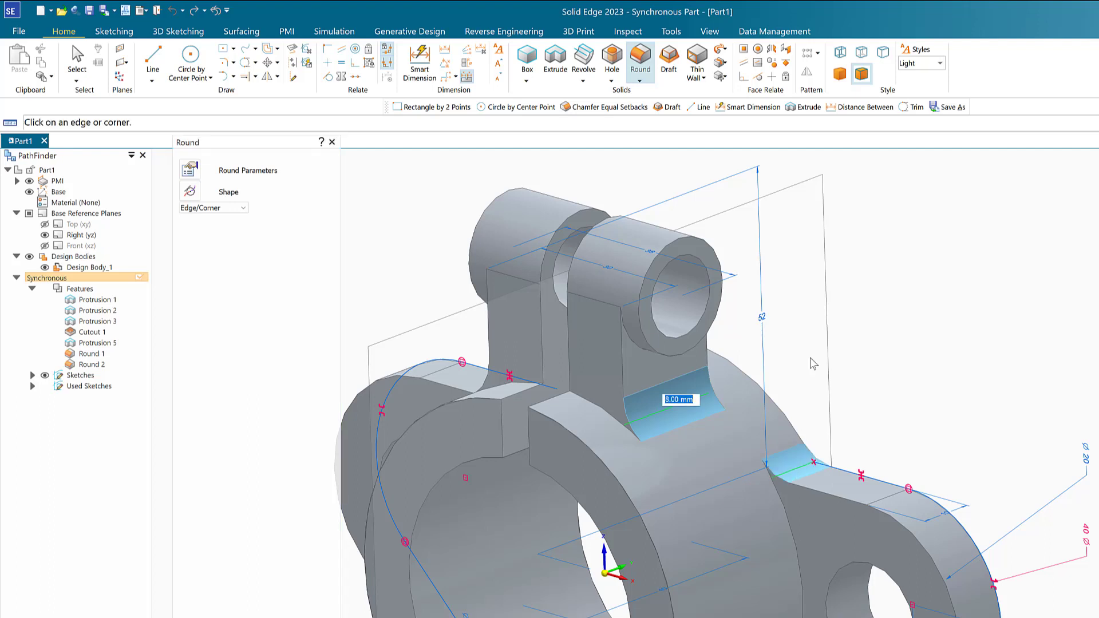
right_click(903, 313)
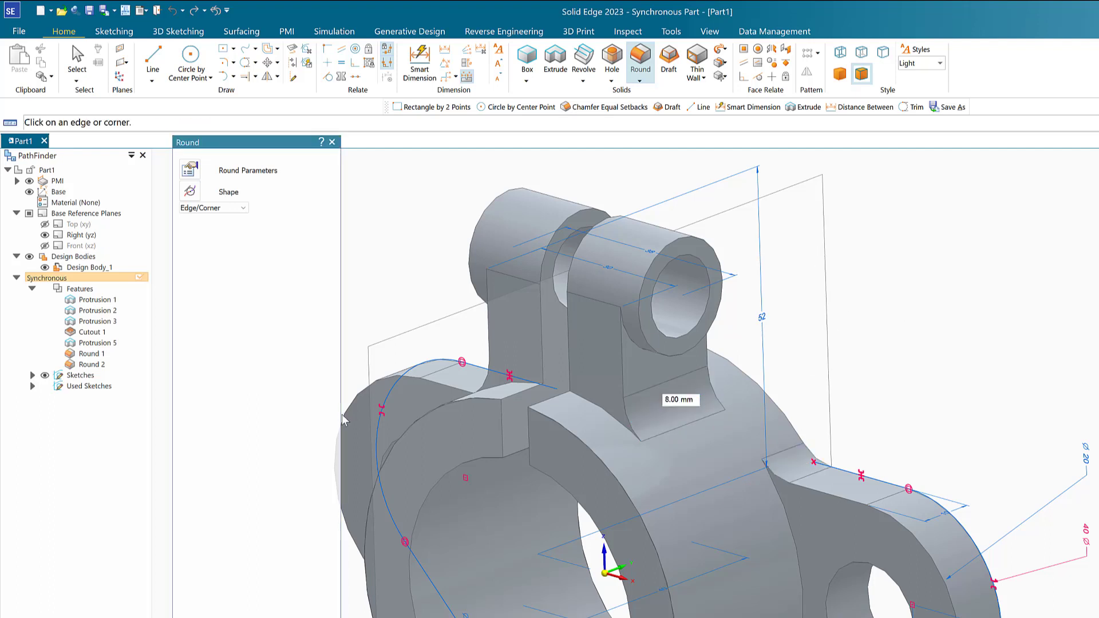
Examine the rounded lug and flange transitions of the bracket from the side, back and front
middle_drag(896, 331, 628, 328)
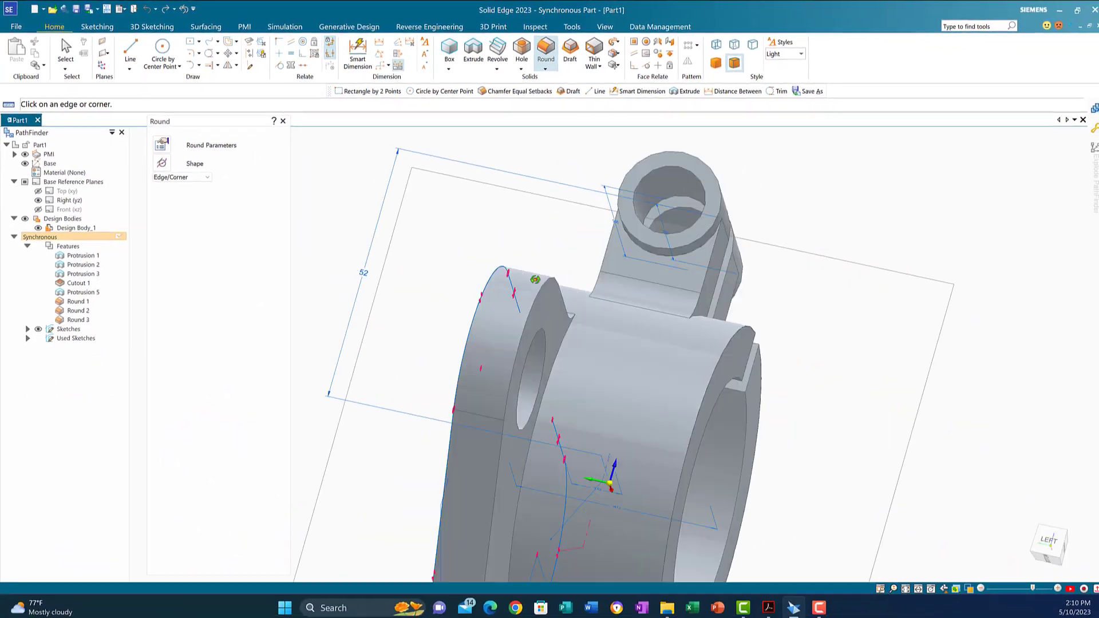
middle_drag(535, 280, 635, 265)
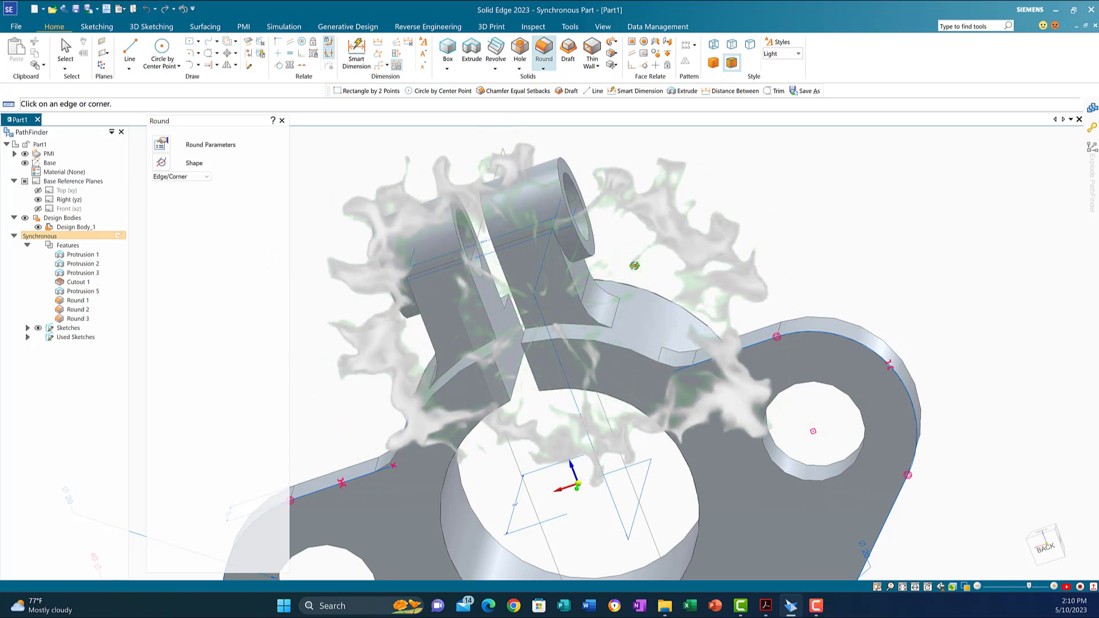
scroll(530, 203, down, 1)
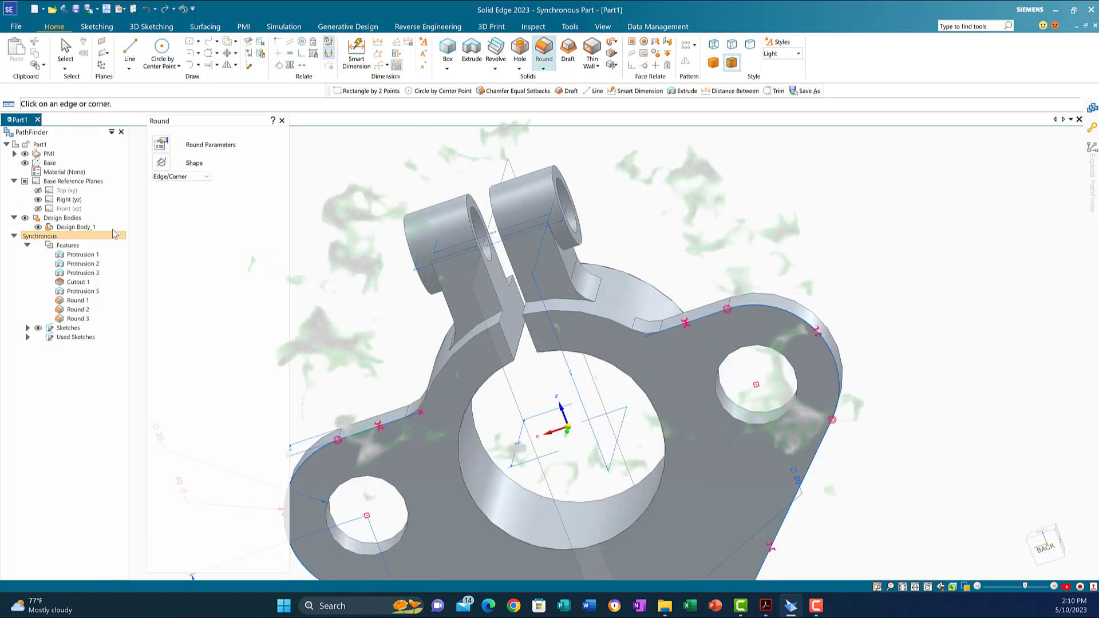
scroll(391, 283, down, 1)
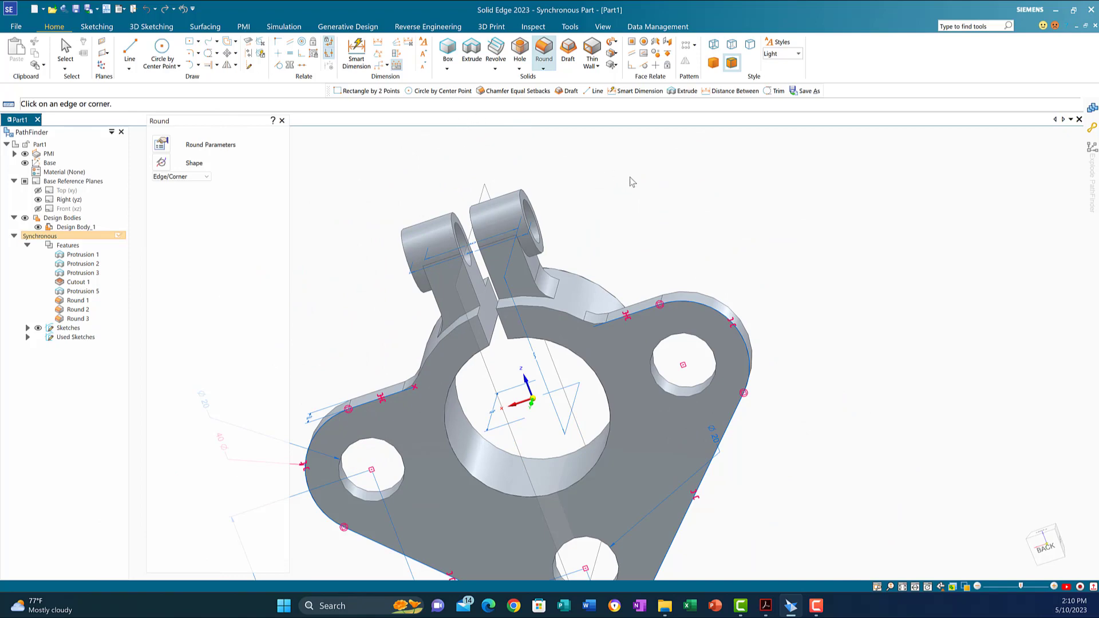
middle_drag(629, 182, 826, 176)
scroll(828, 181, down, 3)
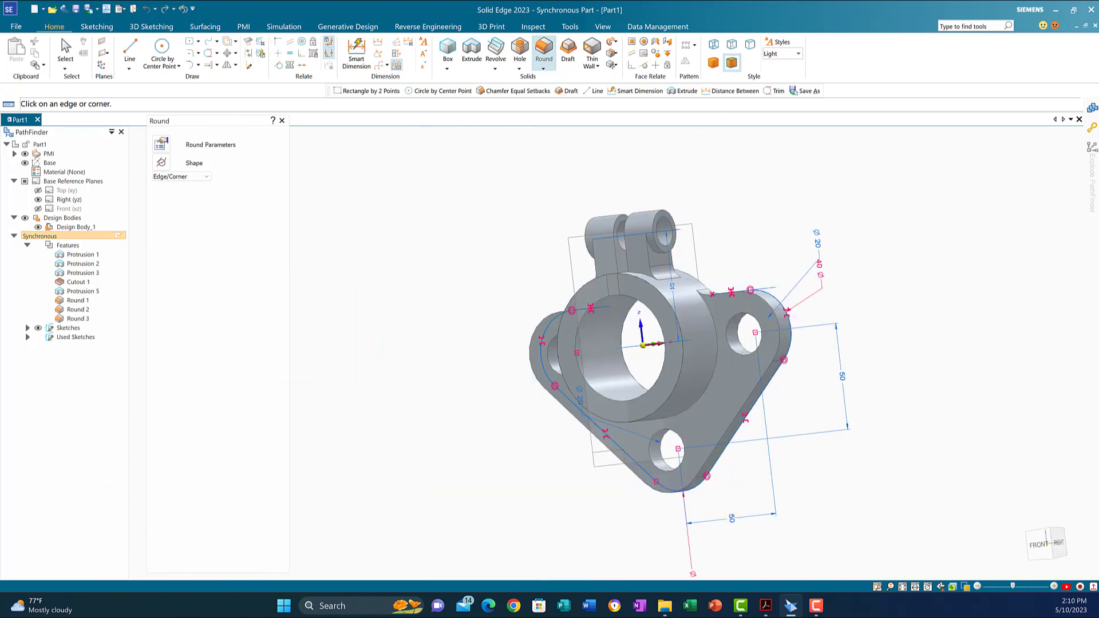